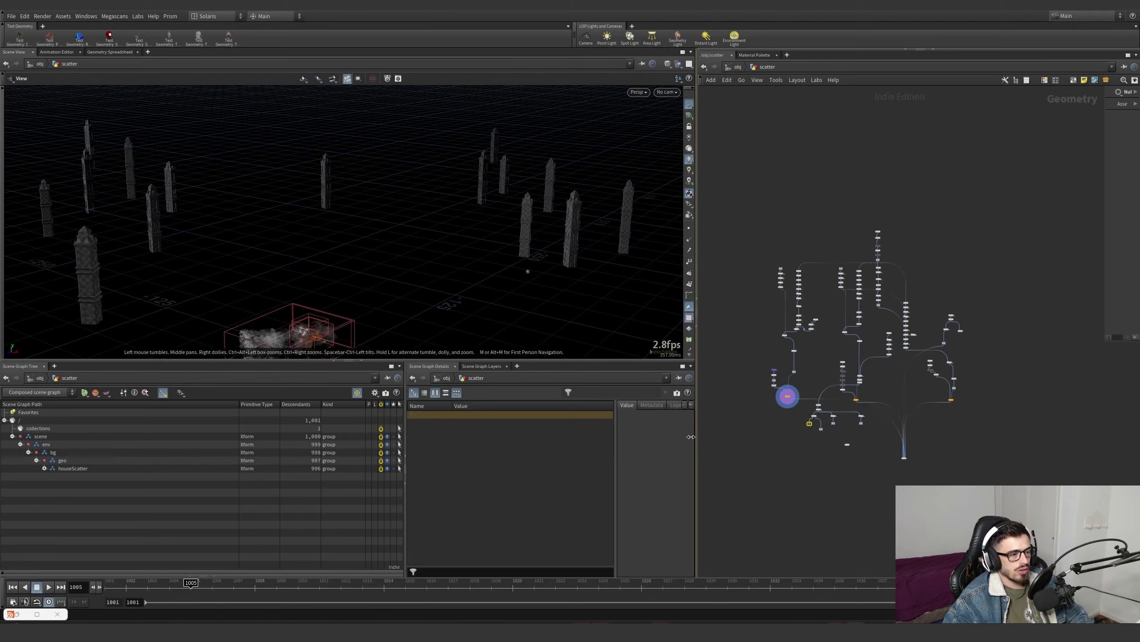
- Widen the network editor and bring the scatter object's whole node tree into view
left_click_drag(696, 436, 540, 426)
scroll(769, 420, "up", 4)
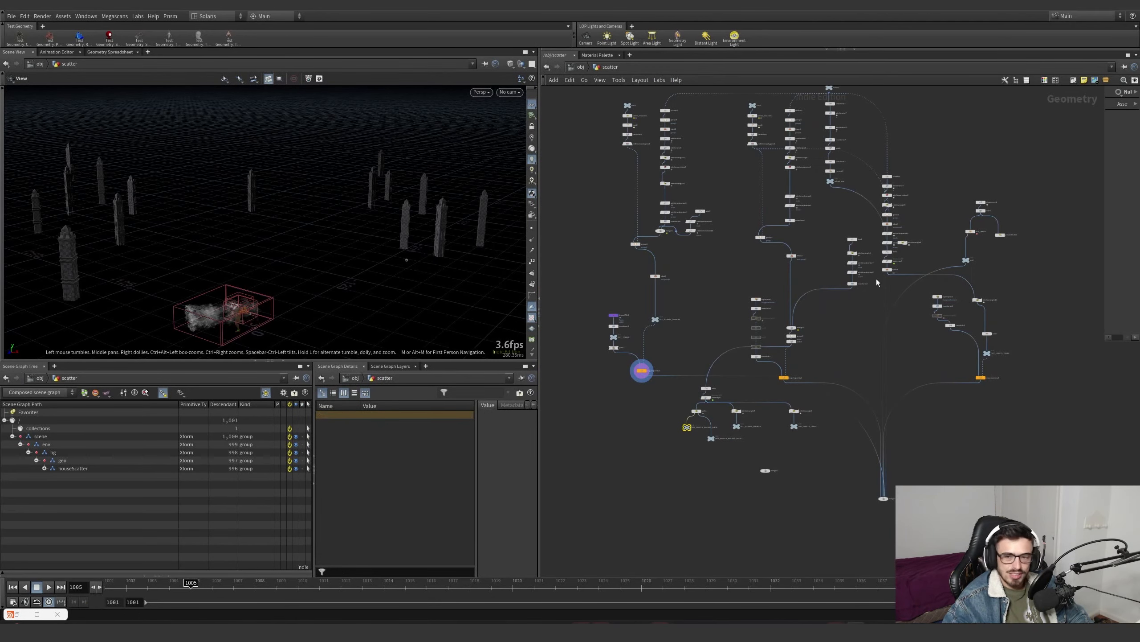
scroll(816, 176, "up", 5)
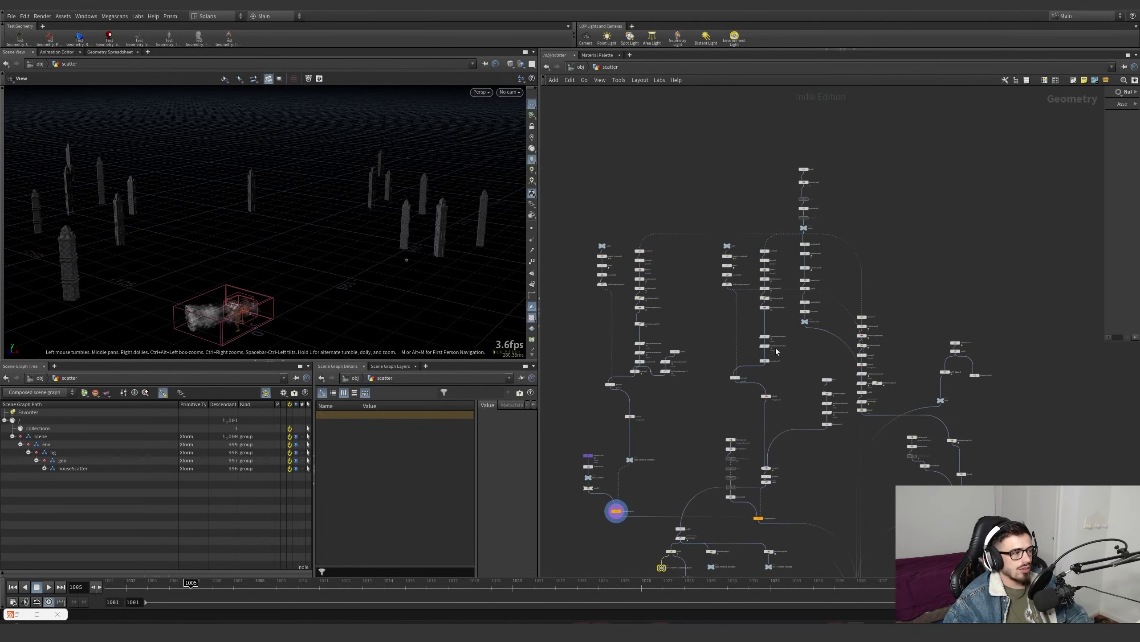
- Go up to the object level and turn off the display of the IMPORT_CIN-0160 smokeGrains, main_smoke and nose_smoke objects
left_click(572, 67)
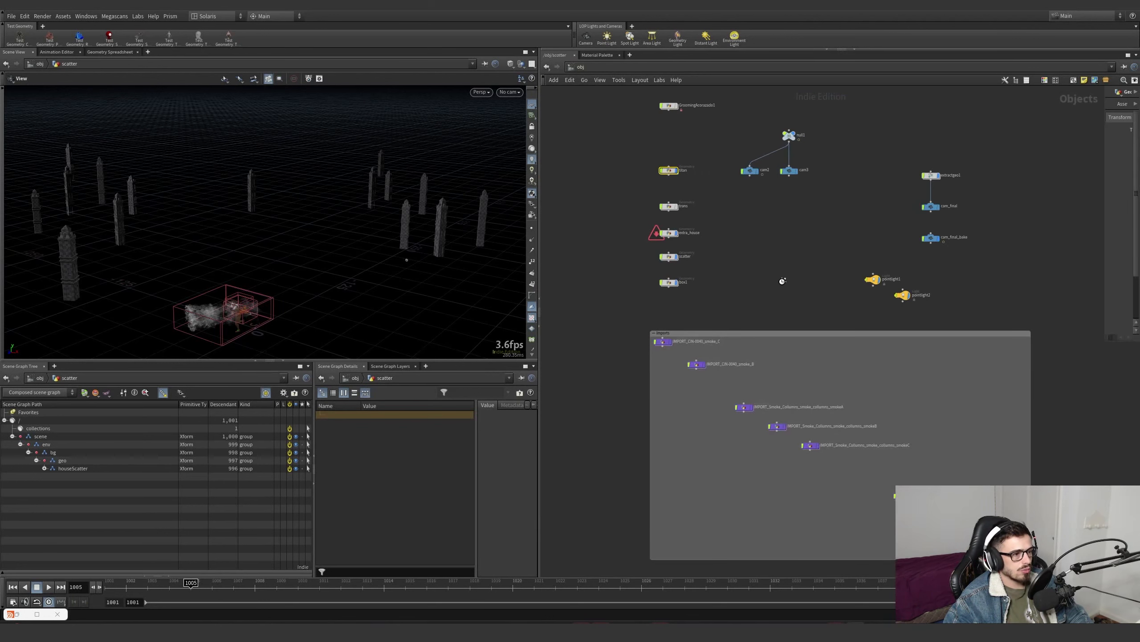
scroll(839, 408, "up", 3)
left_click(813, 433)
left_click(699, 365)
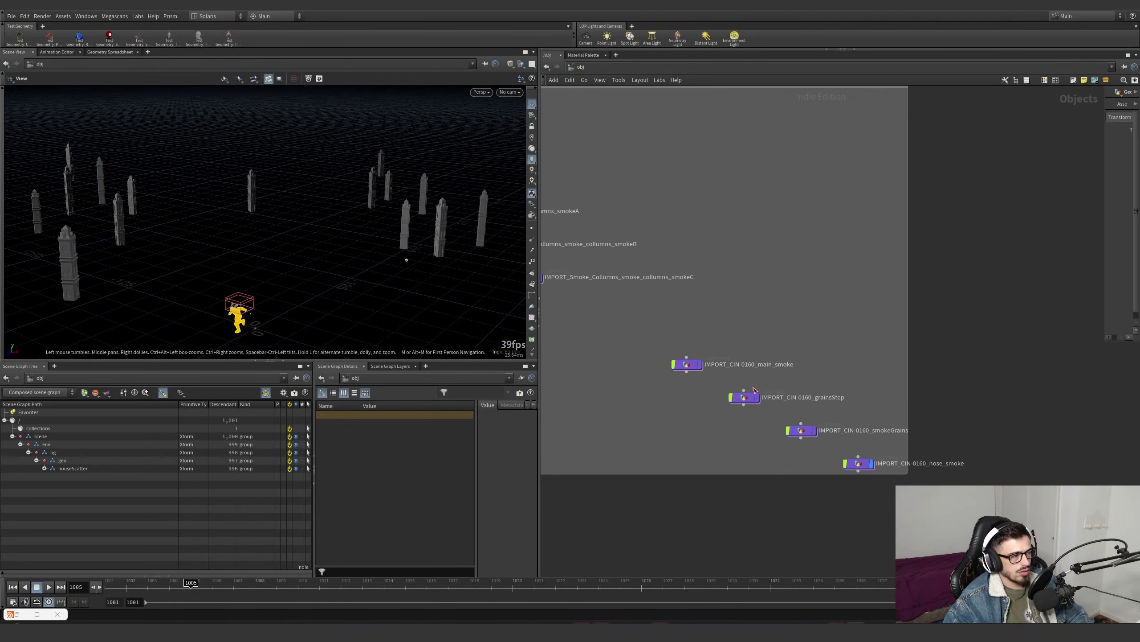
left_click(871, 463)
scroll(880, 510, "down", 3)
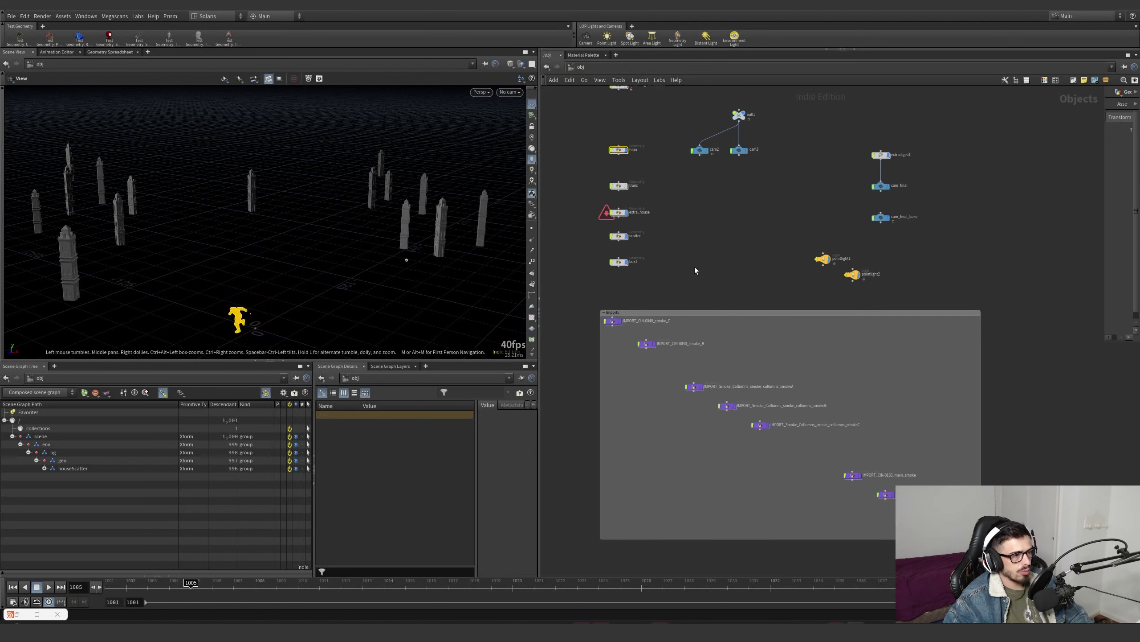
- Open the titan geometry object and look over its internal node network
middle_click_drag(702, 237, 689, 333)
scroll(648, 341, "up", 4)
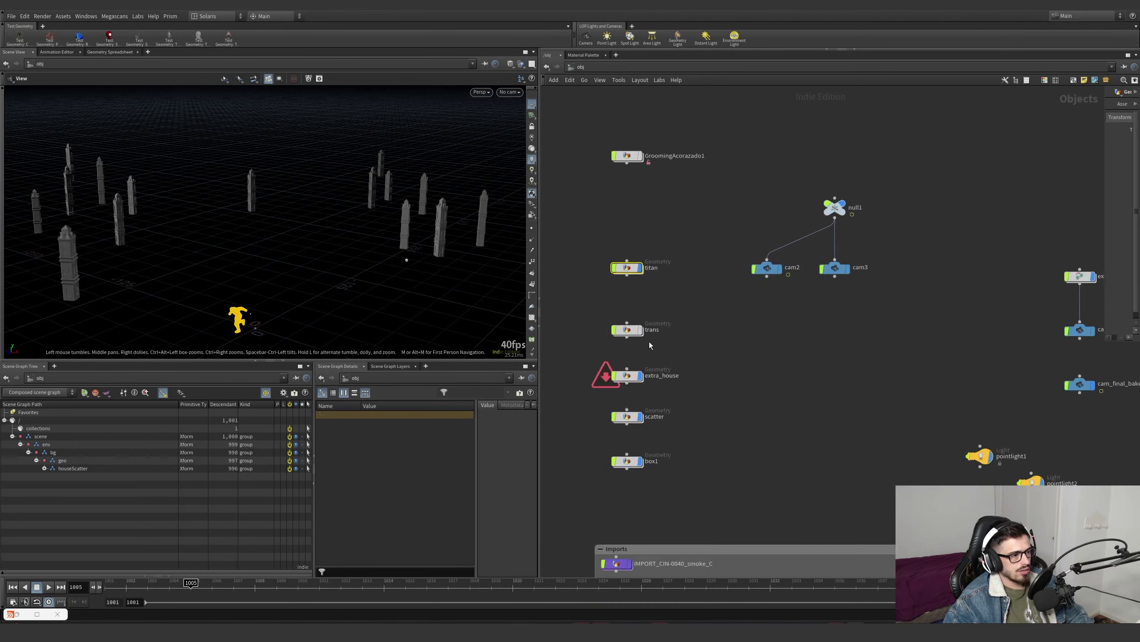
double_click(629, 255)
scroll(687, 264, "down", 4)
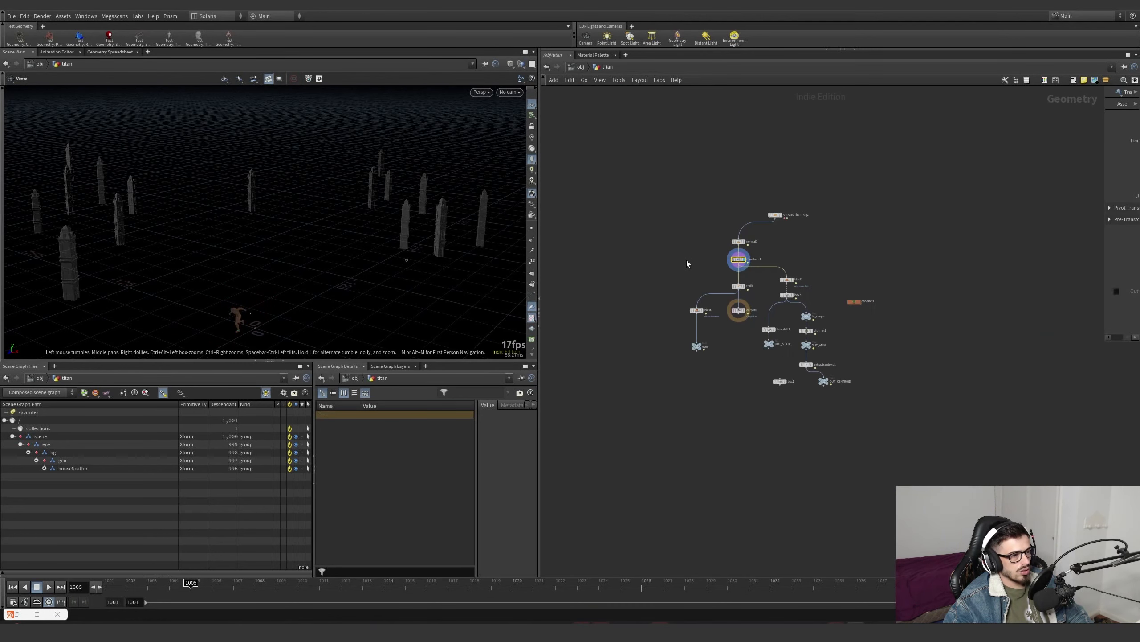
- Return to the scatter object's network and display its grid1 node to inspect the base ground plane
left_click(581, 67)
double_click(622, 433)
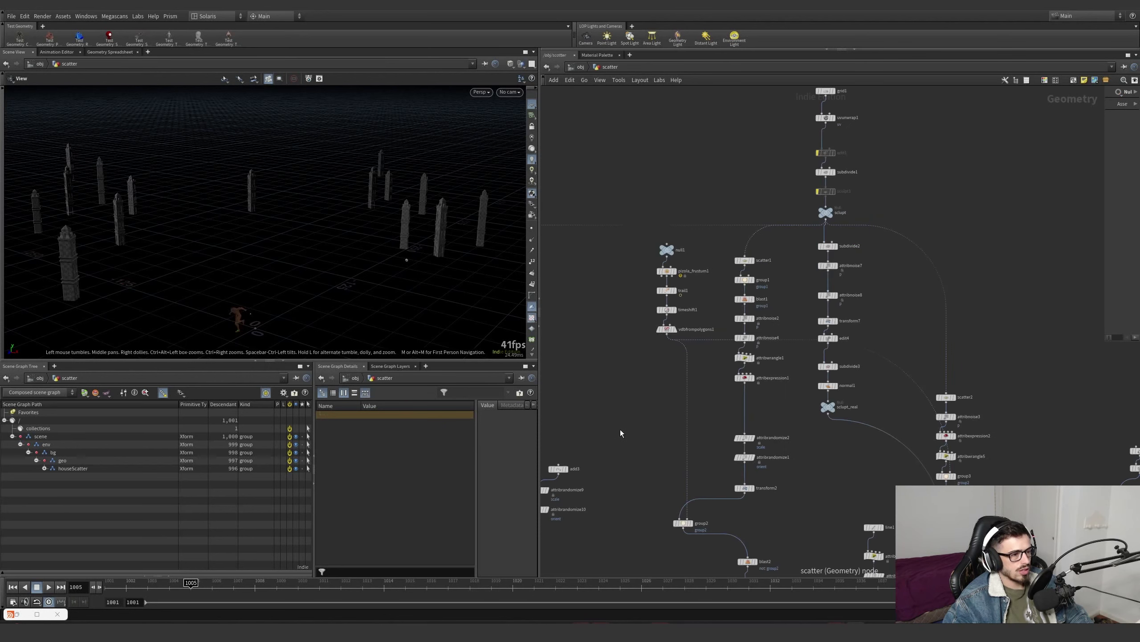
middle_click_drag(772, 203, 746, 285)
scroll(790, 179, "up", 3)
left_click(821, 167)
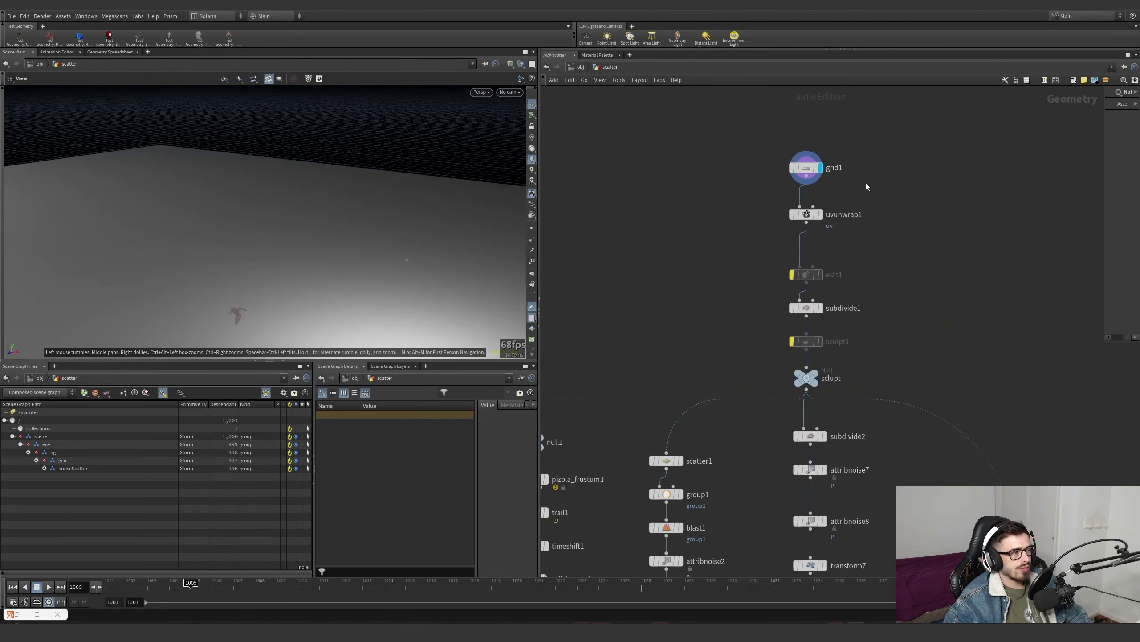
left_click_drag(277, 264, 228, 253)
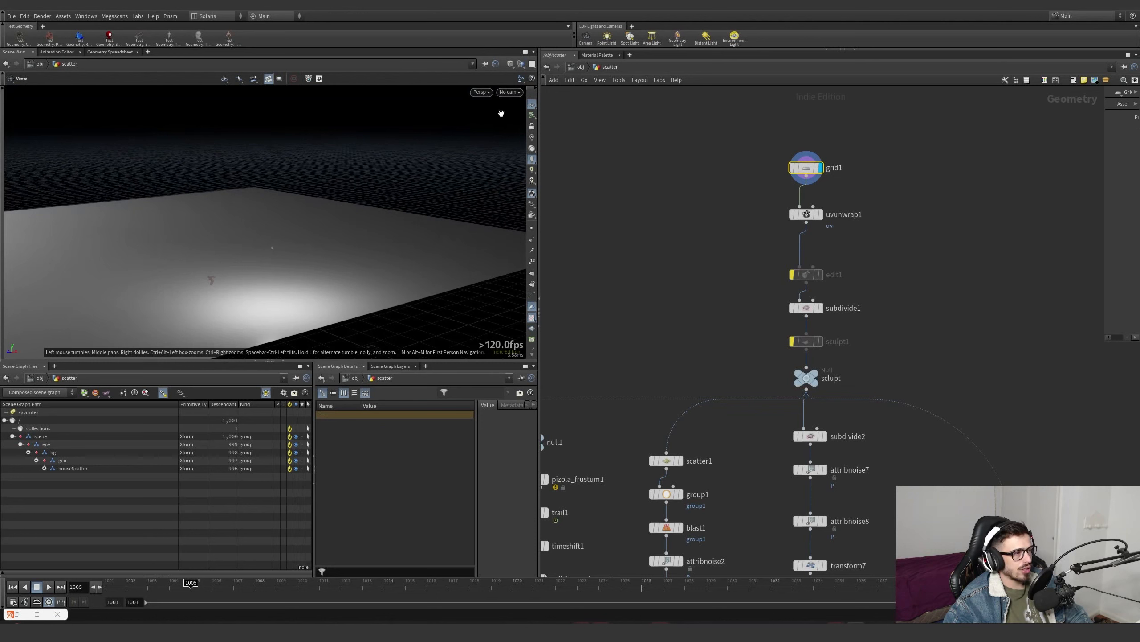
- Look through cam_final_bake and scrub the timeline to frame 1025 to preview the titan against the ground
left_click(510, 91)
left_click(528, 160)
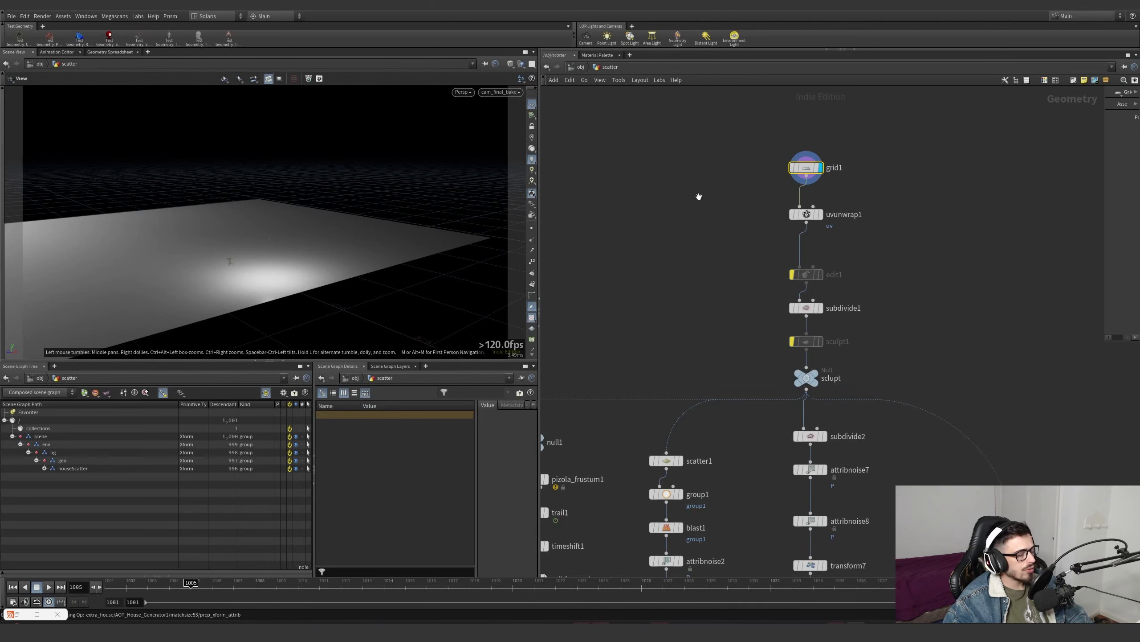
left_click(581, 67)
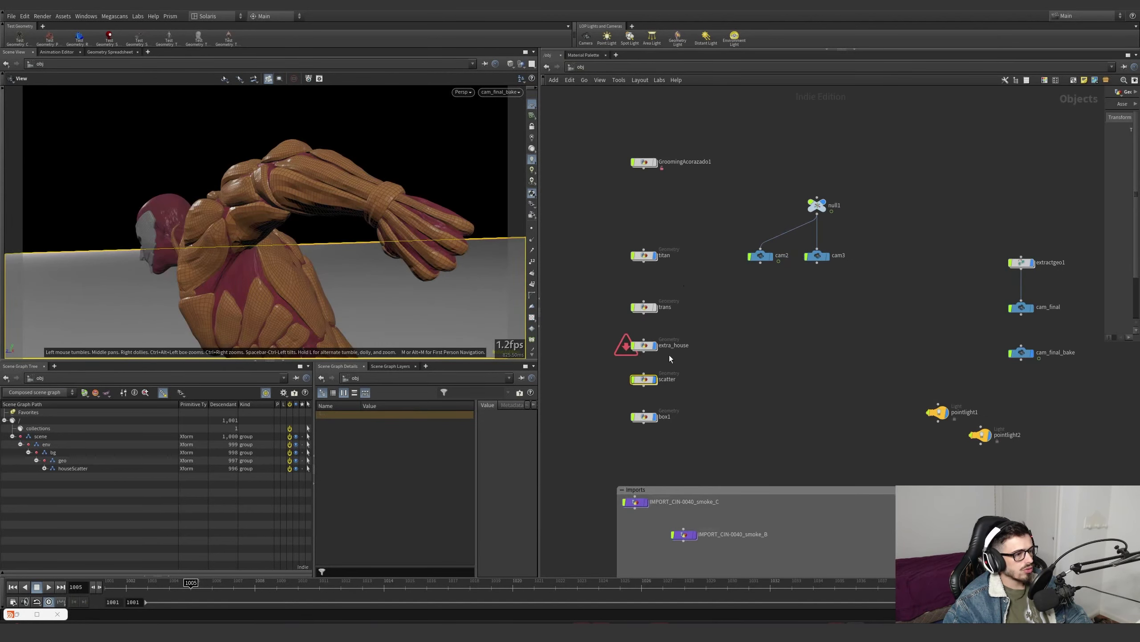
double_click(644, 379)
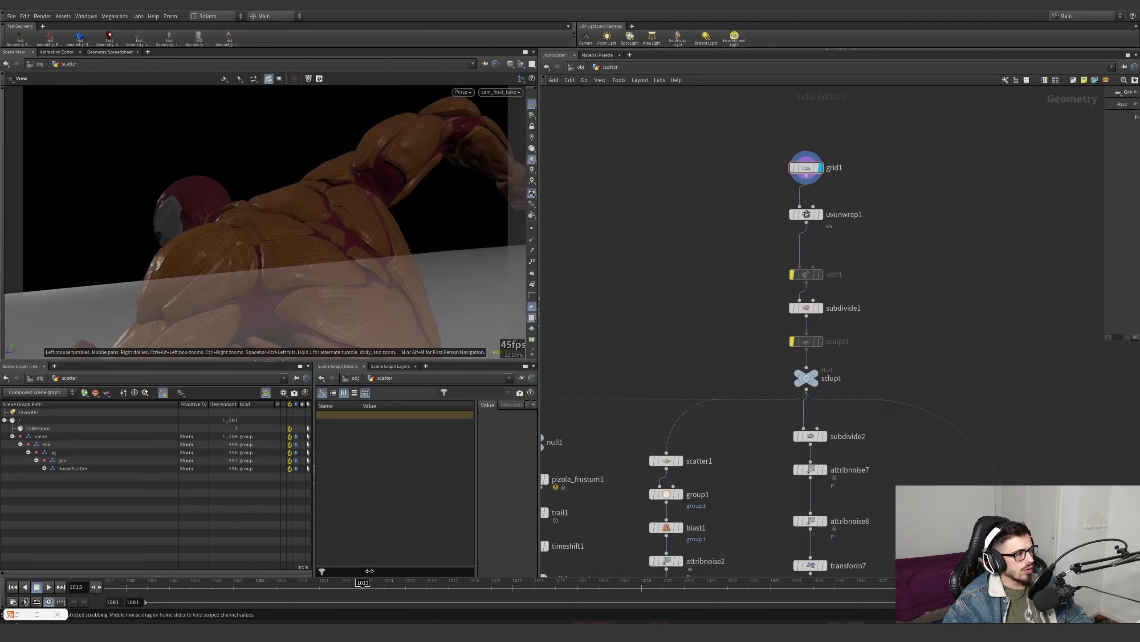
key("u")
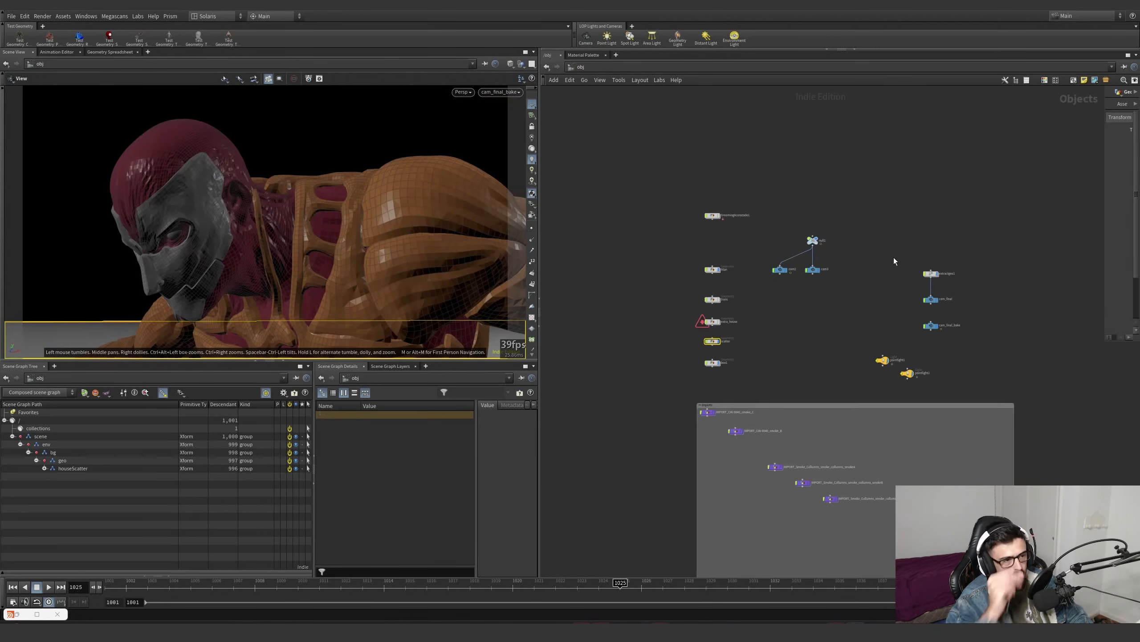
- Examine the object-level camera setup with extractgeo1, cam_final and cam_final_bake, and the neighbouring geometry objects
middle_click_drag(921, 308, 738, 311)
scroll(738, 310, "up", 3)
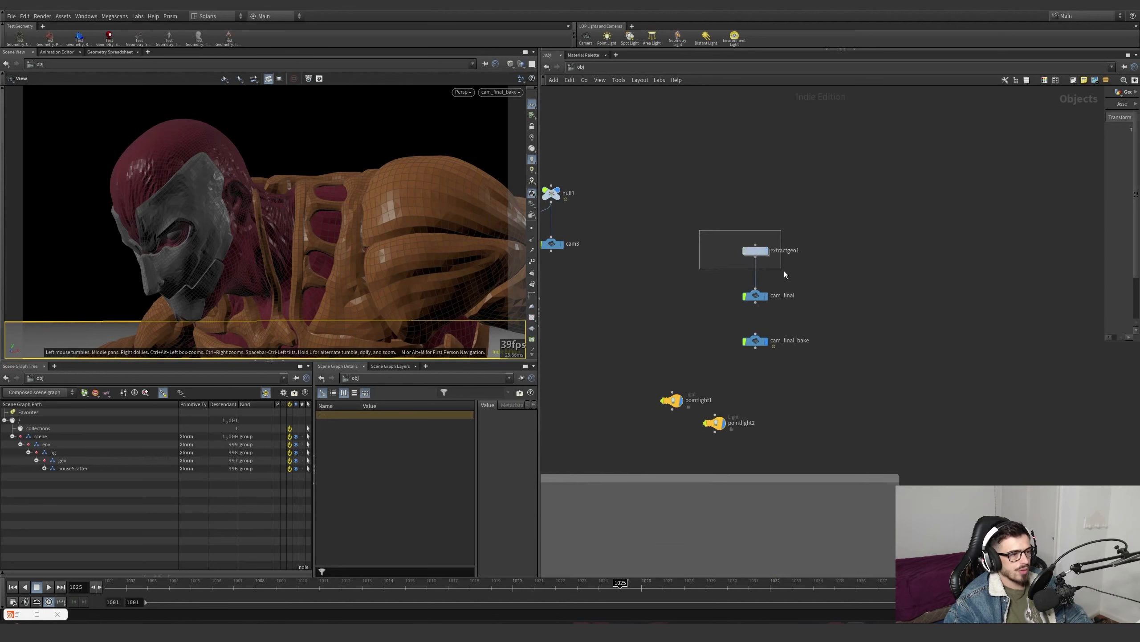
left_click_drag(785, 271, 736, 262)
middle_click_drag(638, 260, 839, 269)
scroll(734, 309, "down", 1)
scroll(680, 329, "up", 1)
middle_click_drag(681, 330, 763, 324)
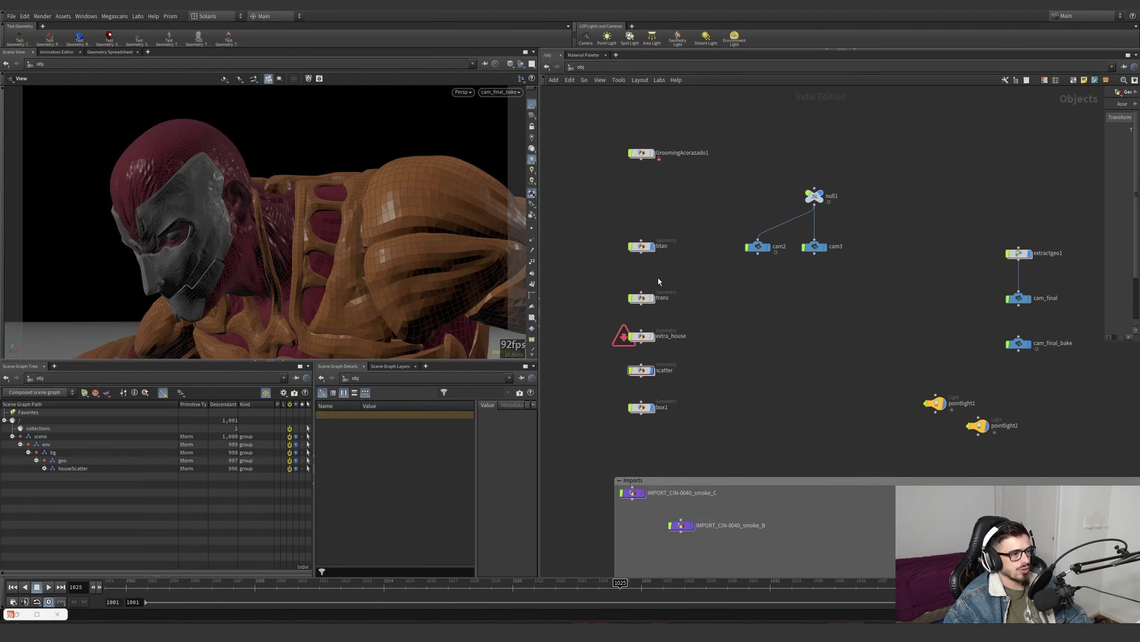
- Reopen the scatter network, leave the camera view, and display uvunwrap1 and subdivide1 to inspect the ground grid
scroll(659, 281, "up", 2)
double_click(665, 392)
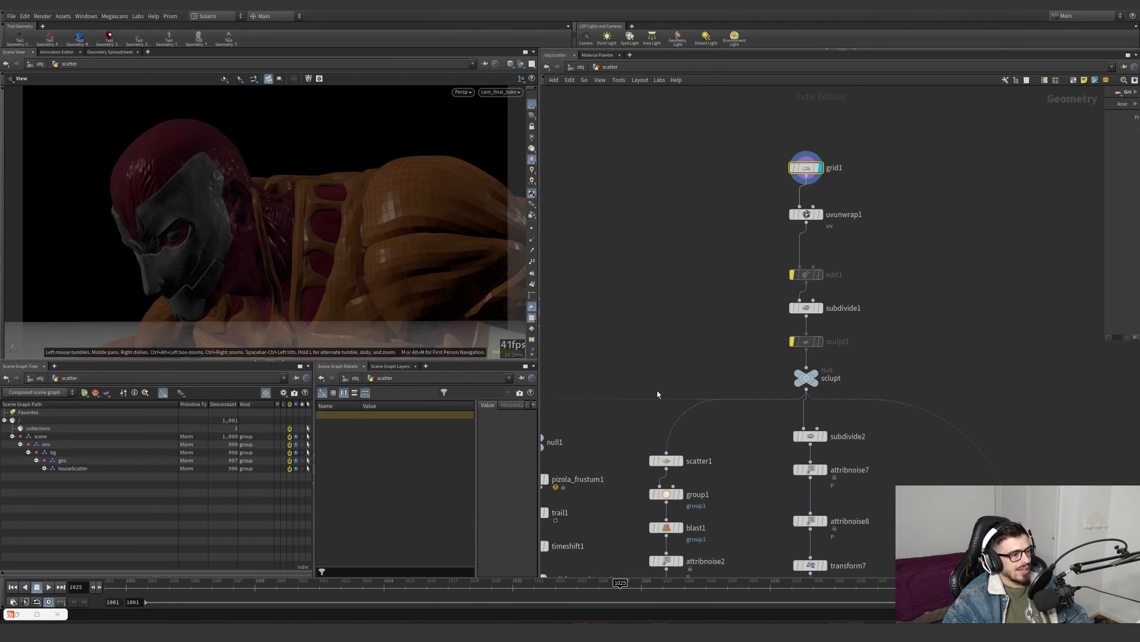
left_click_drag(270, 202, 287, 252)
middle_click_drag(666, 389, 605, 413)
left_click(759, 237)
left_click(759, 331)
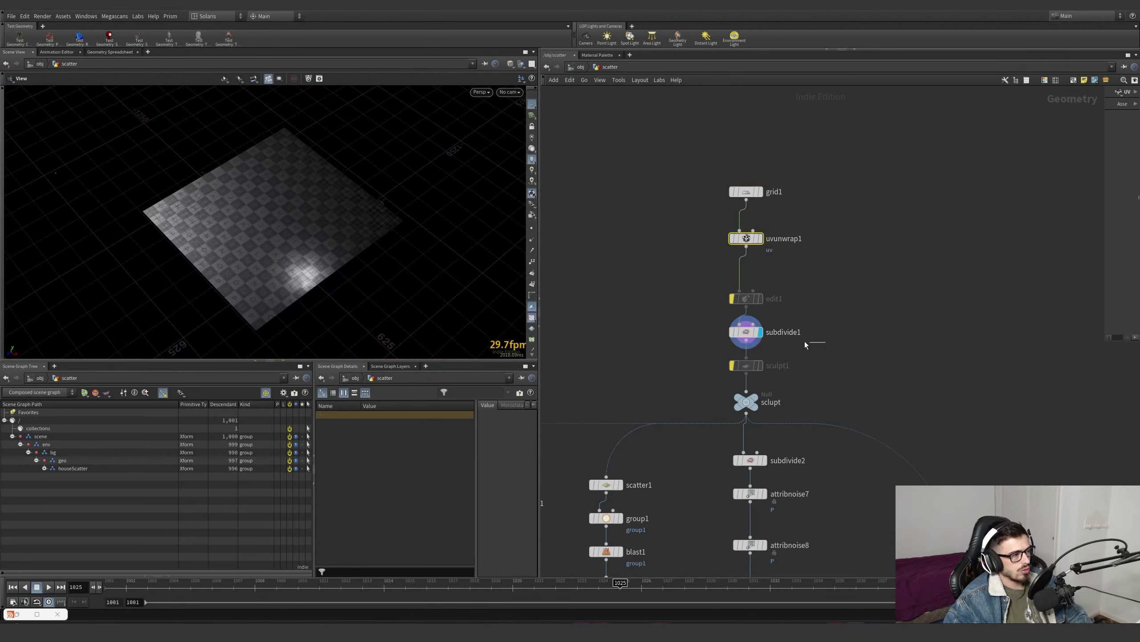
left_click(746, 331)
- Display subdivide2 and attribnoise7 below the sclupt null to inspect the ground surface from a low angle
middle_click_drag(702, 367, 767, 304)
scroll(767, 304, "down", 3)
scroll(789, 341, "up", 3)
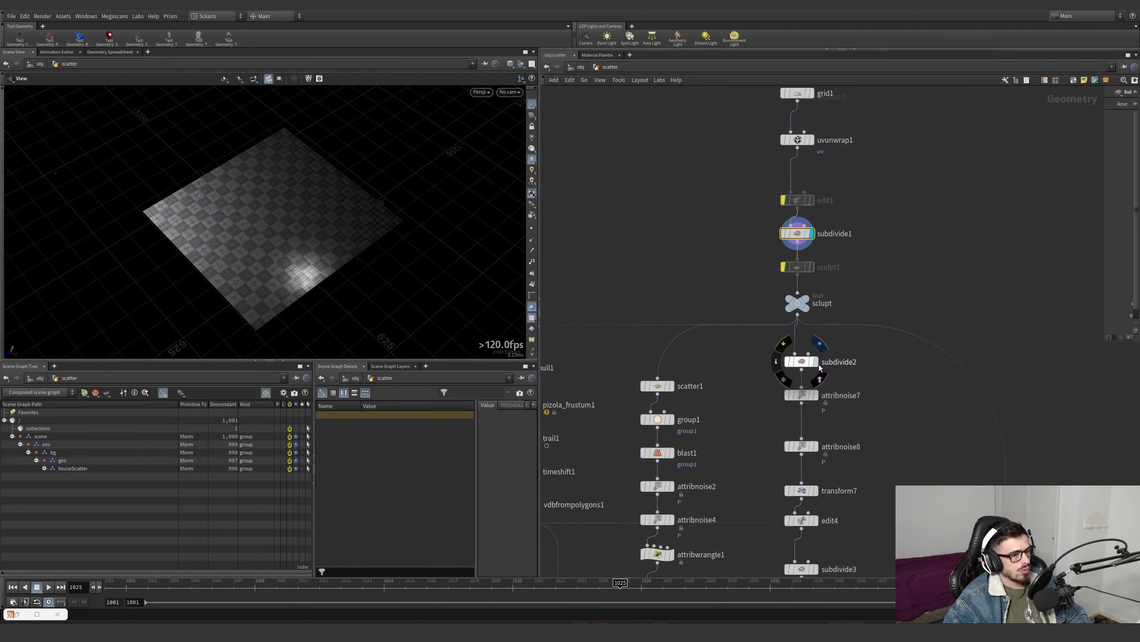
left_click(816, 361)
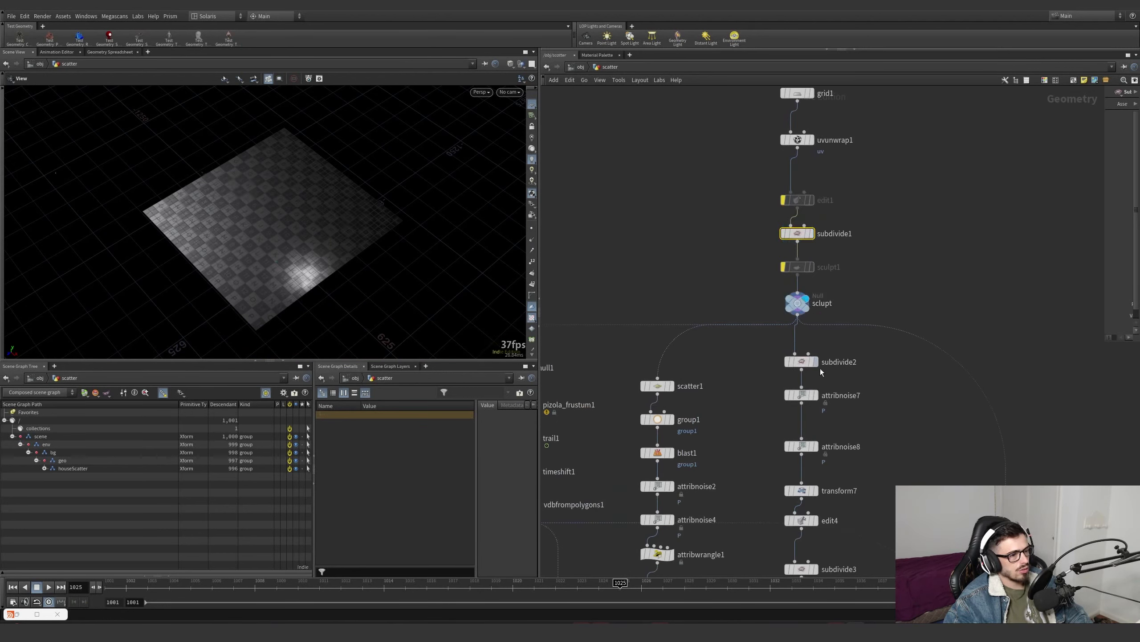
left_click_drag(324, 274, 303, 211)
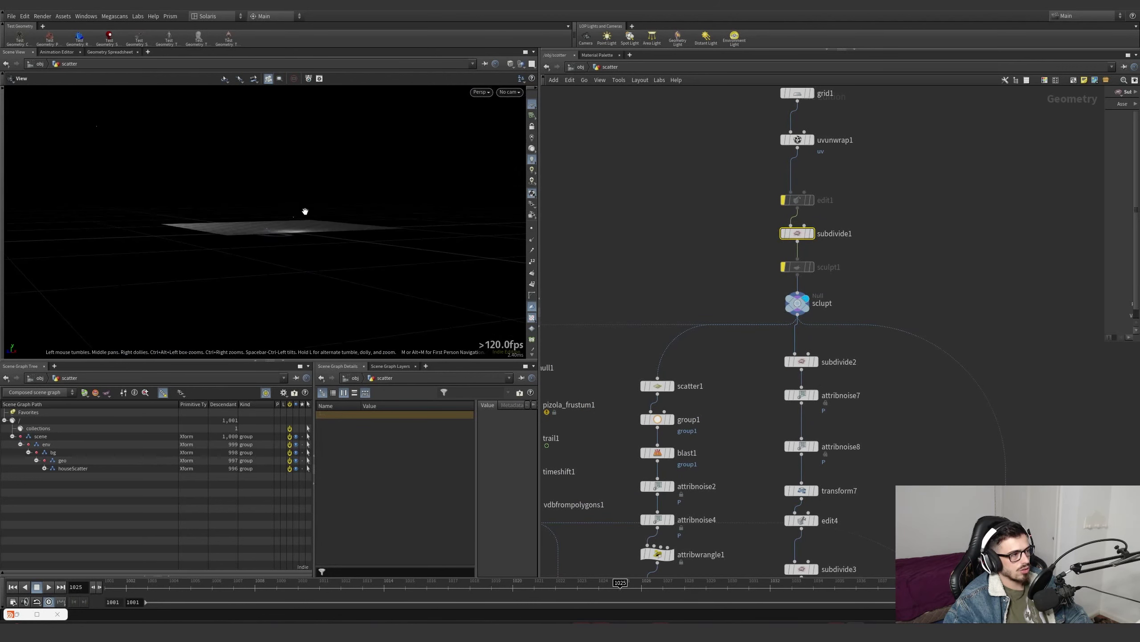
scroll(303, 212, "up", 3)
left_click(815, 395)
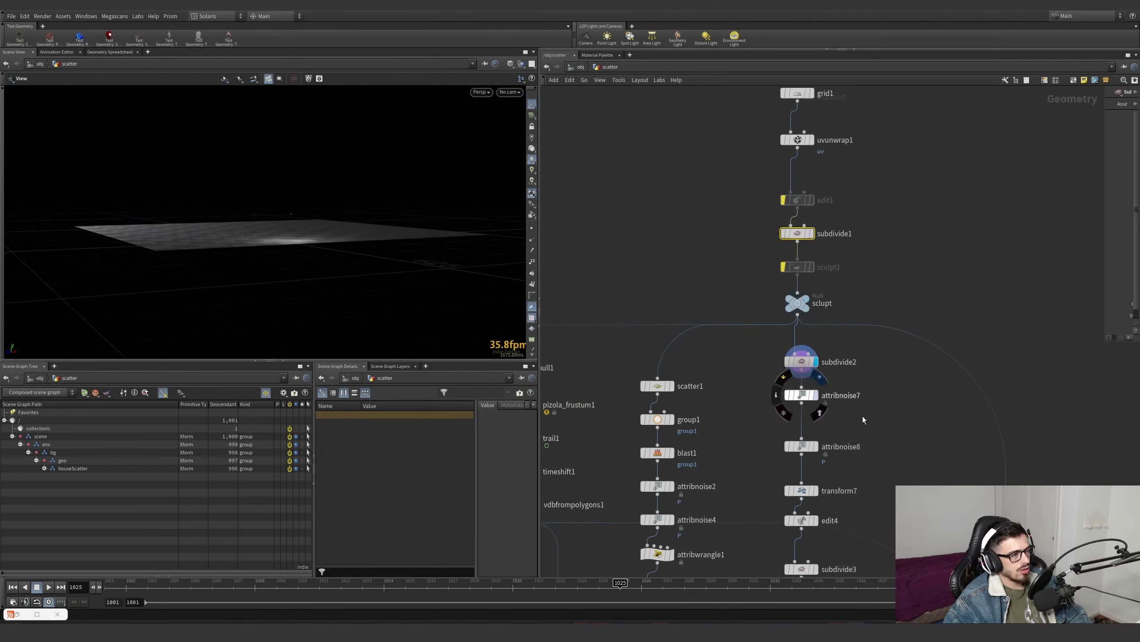
- Display the sclupt_real null and inspect the final ground terrain up close
scroll(719, 392, "down", 4)
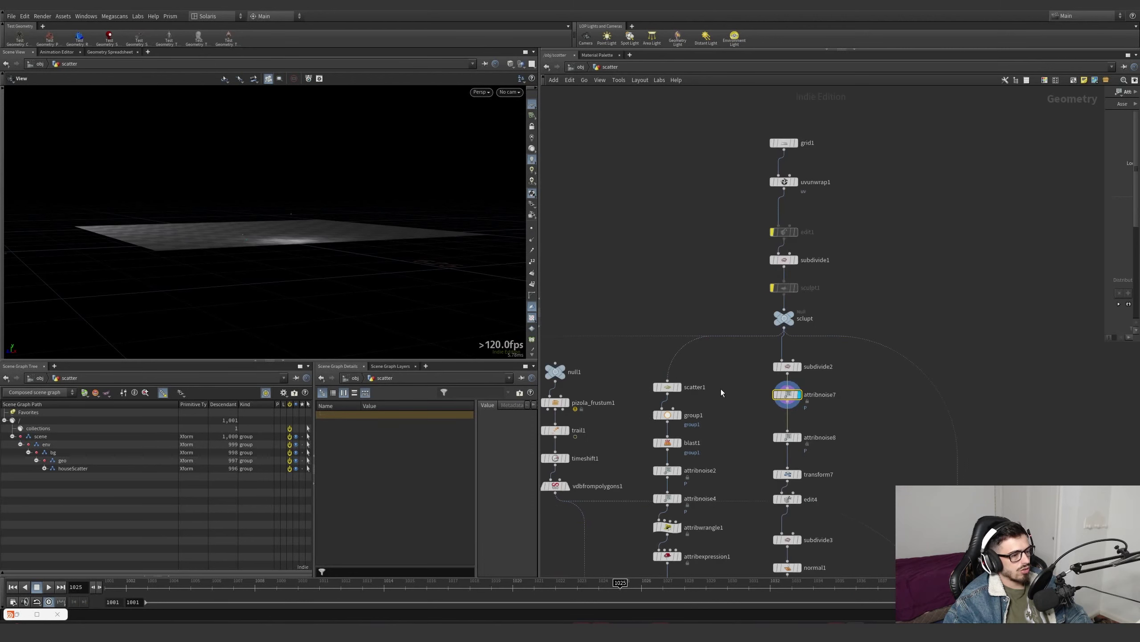
middle_click_drag(798, 514, 758, 388)
scroll(806, 342, "up", 3)
scroll(758, 391, "up", 1)
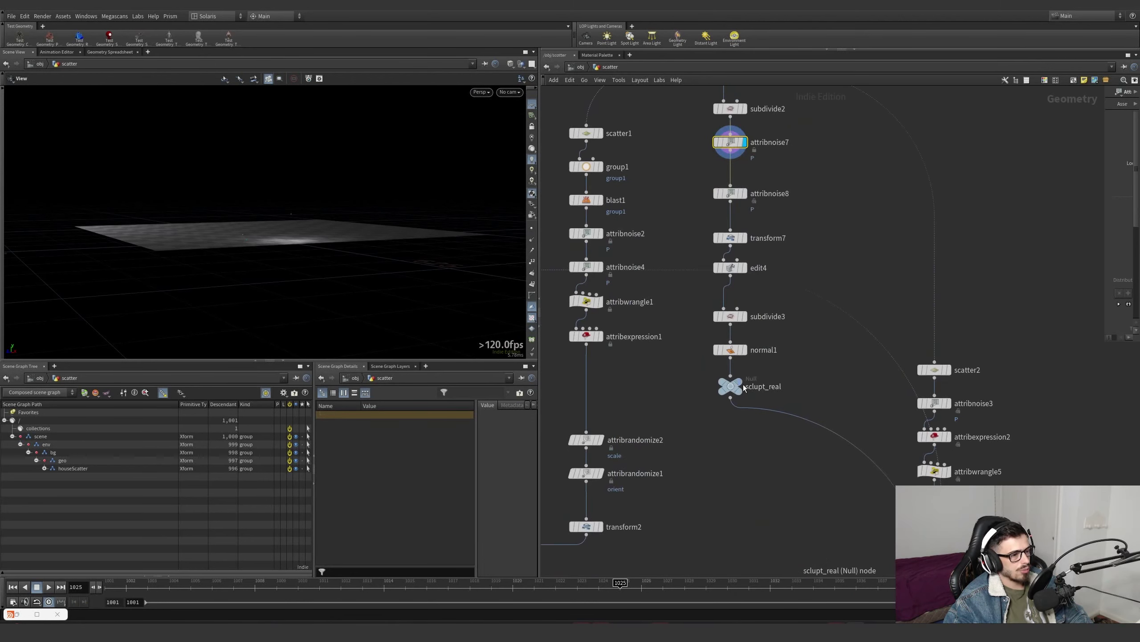
left_click(740, 387)
left_click_drag(416, 281, 331, 191)
scroll(318, 258, "up", 5)
right_click_drag(331, 191, 466, 192)
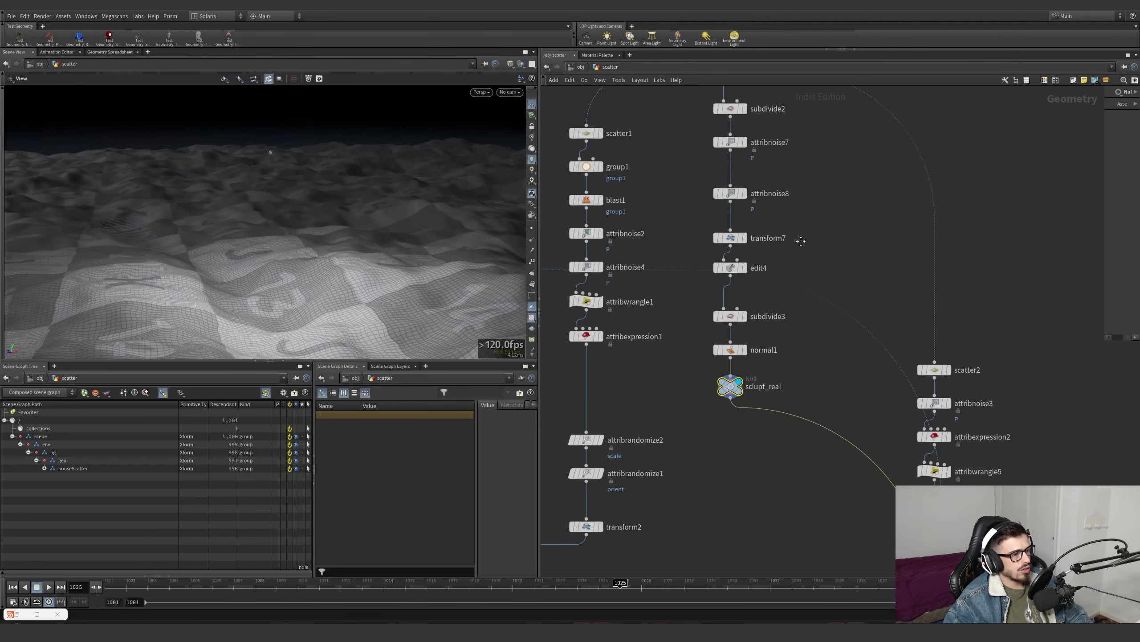
- Compare the terrain at attribnoise7 and attribnoise8, and enlarge the parameter overlay to read attribnoise8's noise settings
middle_click_drag(799, 242, 785, 299)
left_click(731, 255)
left_click(718, 250)
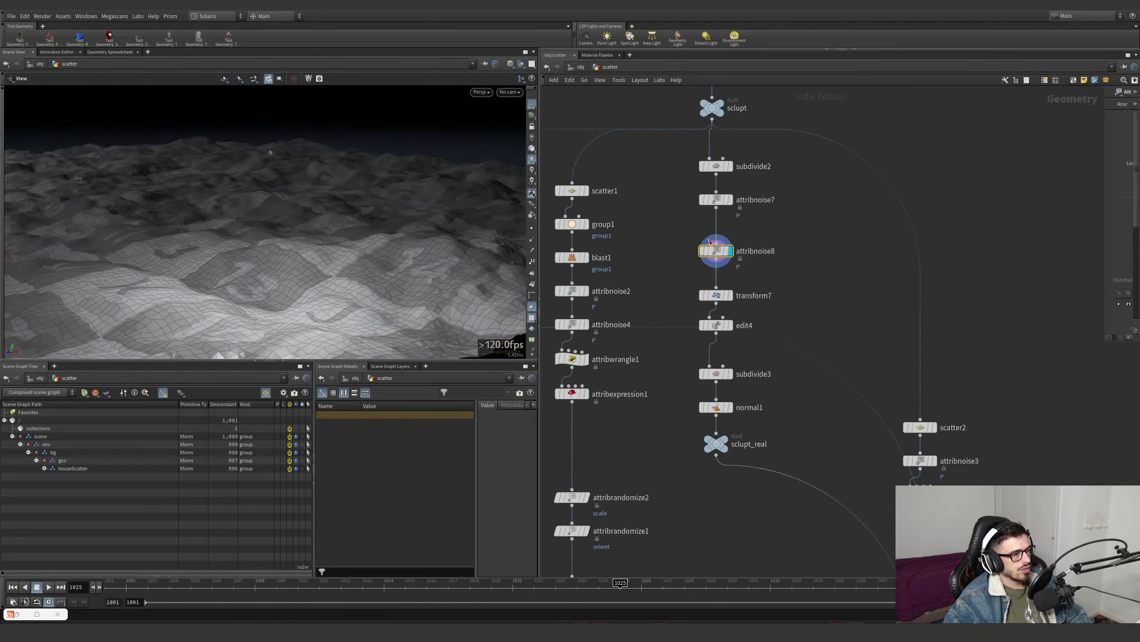
left_click(731, 199)
left_click(717, 200)
left_click(731, 252)
left_click(718, 250)
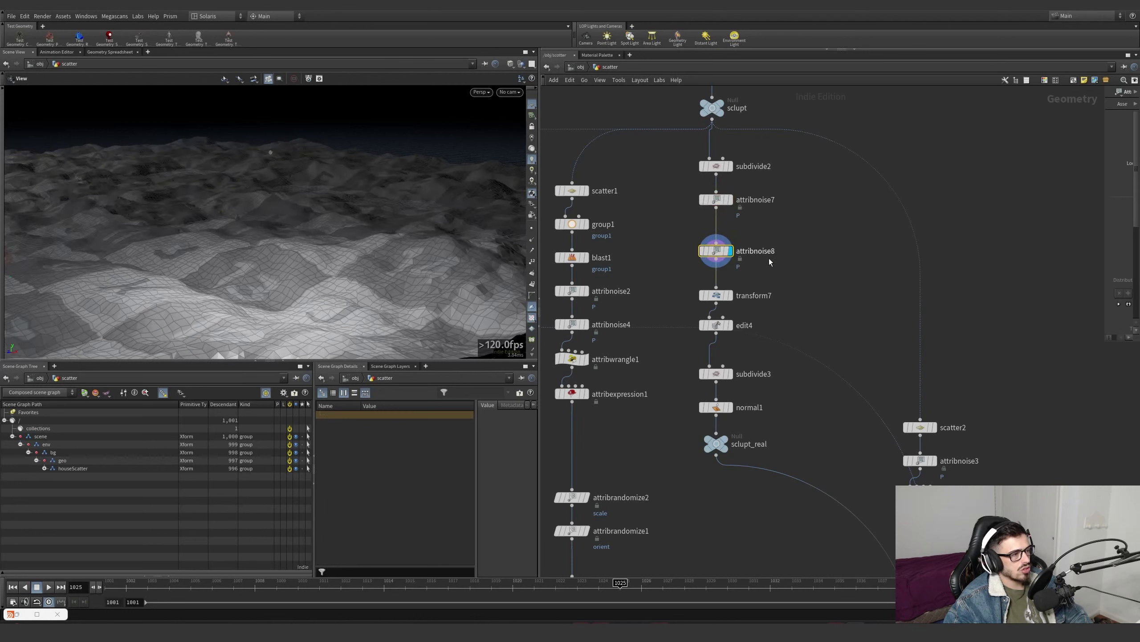
key("p")
left_click_drag(830, 343, 850, 344)
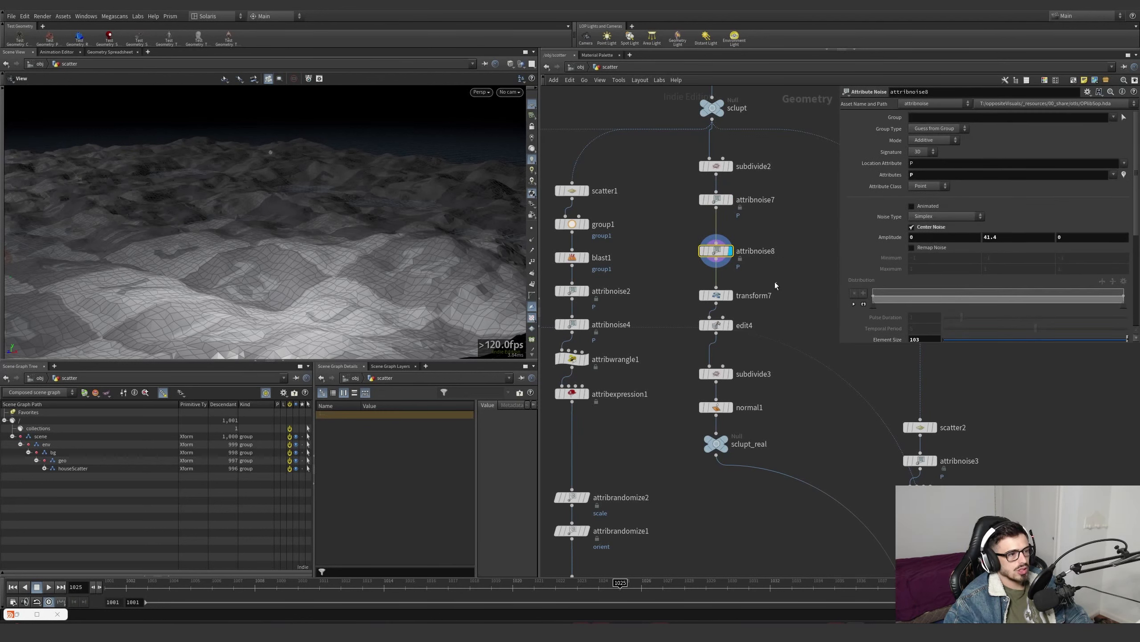
- Display transform7 and toggle its bypass repeatedly to compare the terrain with and without the transform
left_click(730, 297)
left_click_drag(251, 233, 406, 286)
left_click(698, 280)
left_click(699, 281)
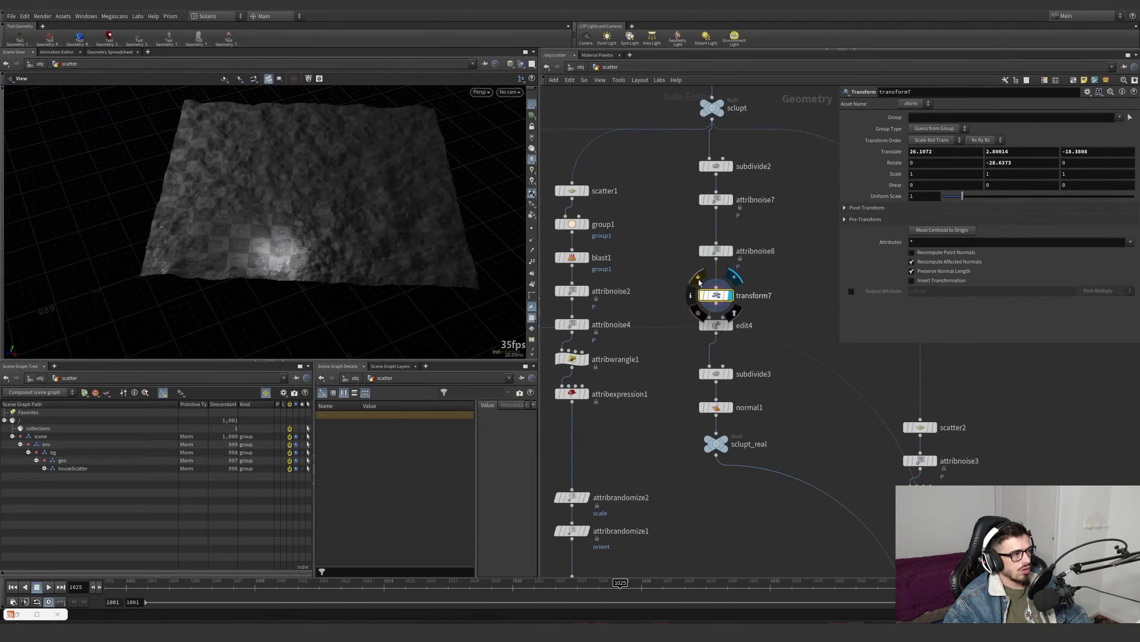
left_click(699, 280)
left_click(699, 280)
left_click(699, 280)
left_click(699, 280)
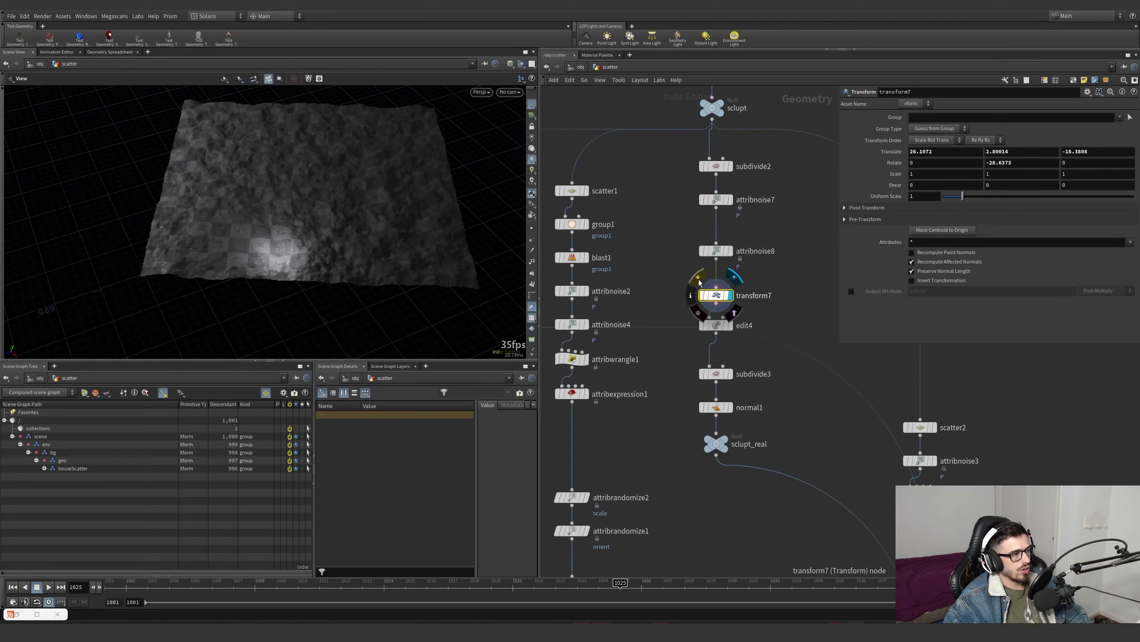
left_click_drag(395, 245, 203, 224)
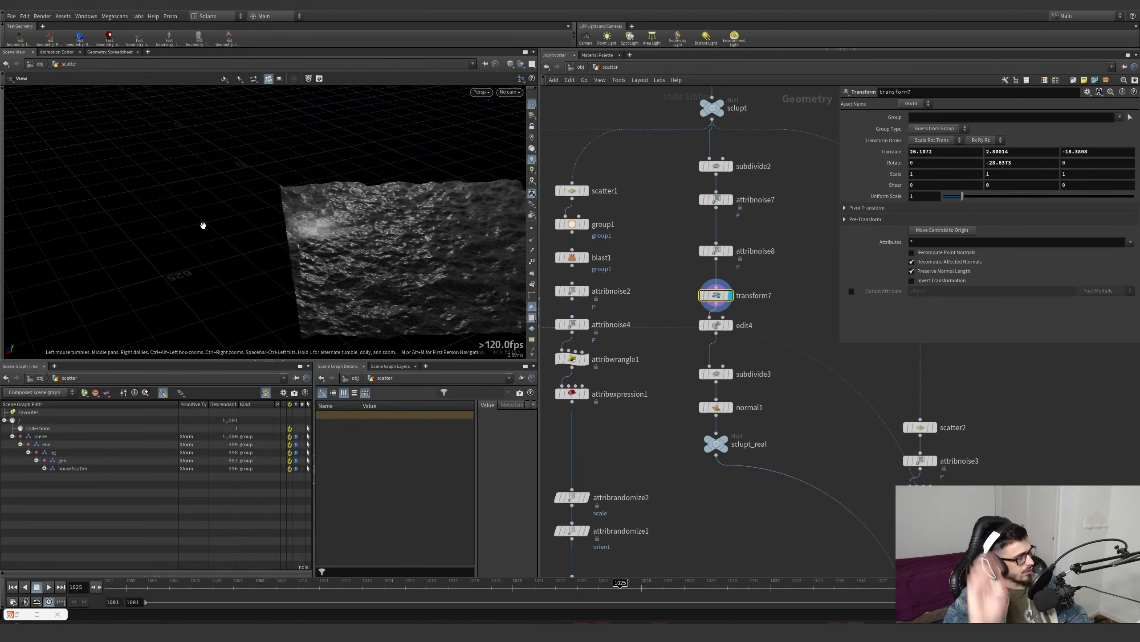
- Frame the whole scatter network and set its dependency links to show for selected nodes
key("h")
left_click(604, 82)
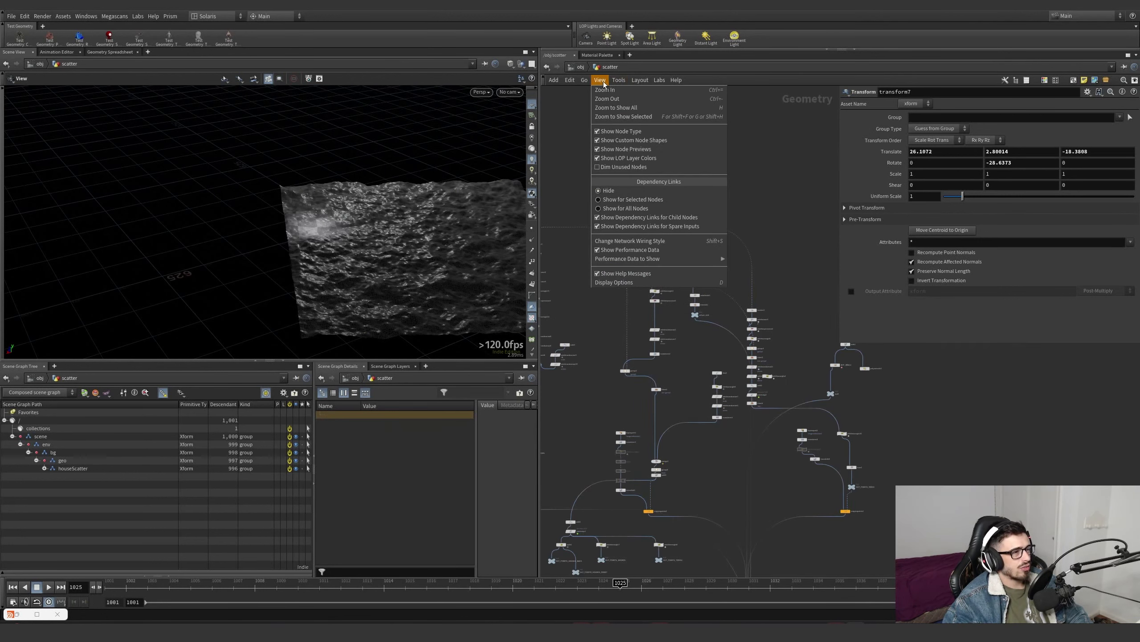
left_click(628, 200)
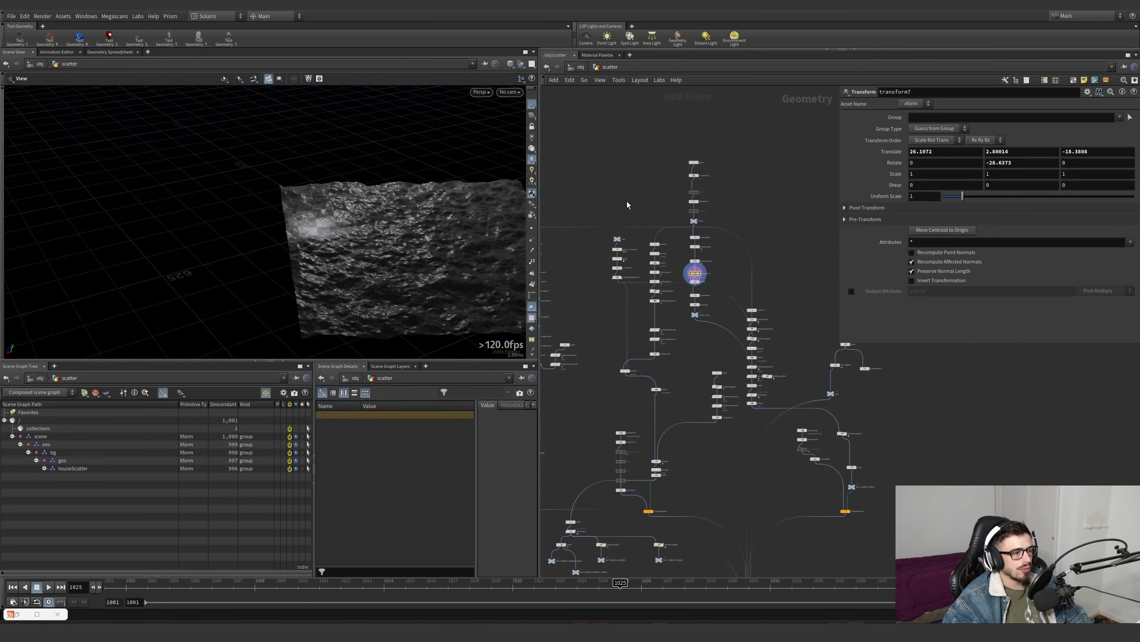
- Display edit4 and toggle its bypass repeatedly to compare the terrain up close with and without the manual edit
scroll(701, 280, "up", 5)
left_click(693, 287)
left_click(682, 286)
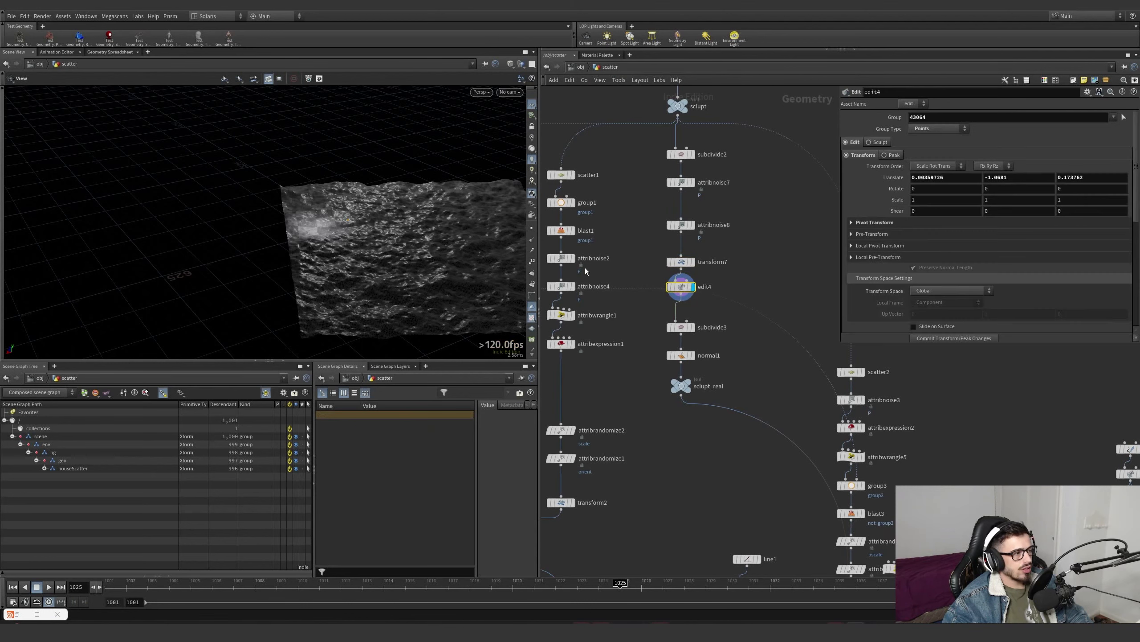
scroll(495, 188, "up", 5)
scroll(494, 188, "up", 3)
mouse_move(684, 292)
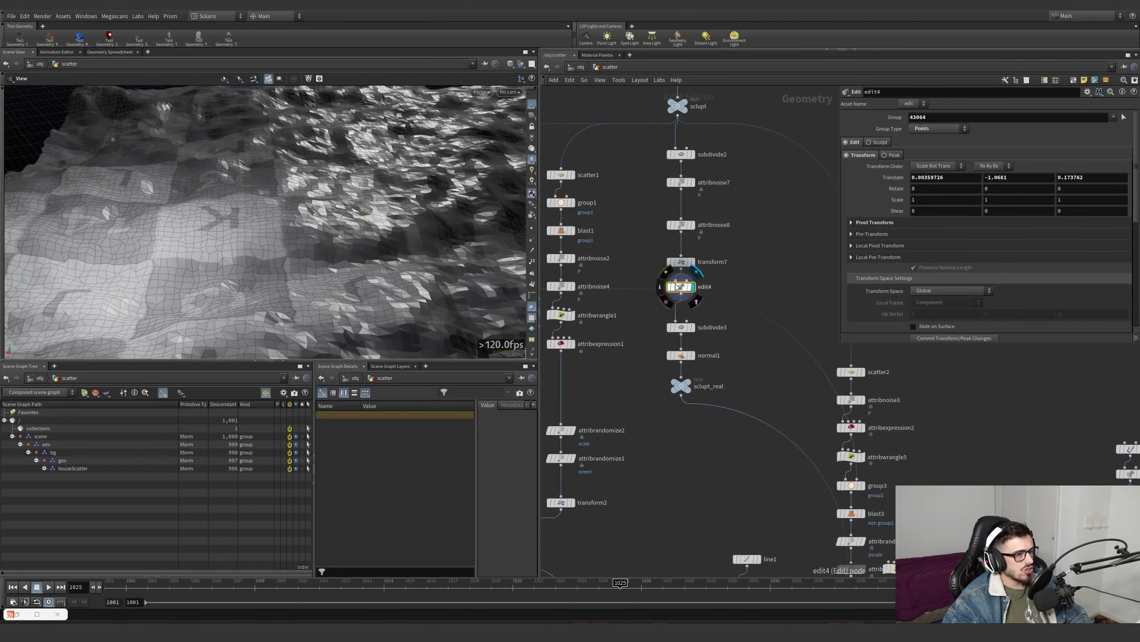
left_click(665, 273)
left_click(664, 273)
left_click(663, 273)
left_click(664, 273)
left_click(664, 273)
left_click(665, 273)
left_click(664, 274)
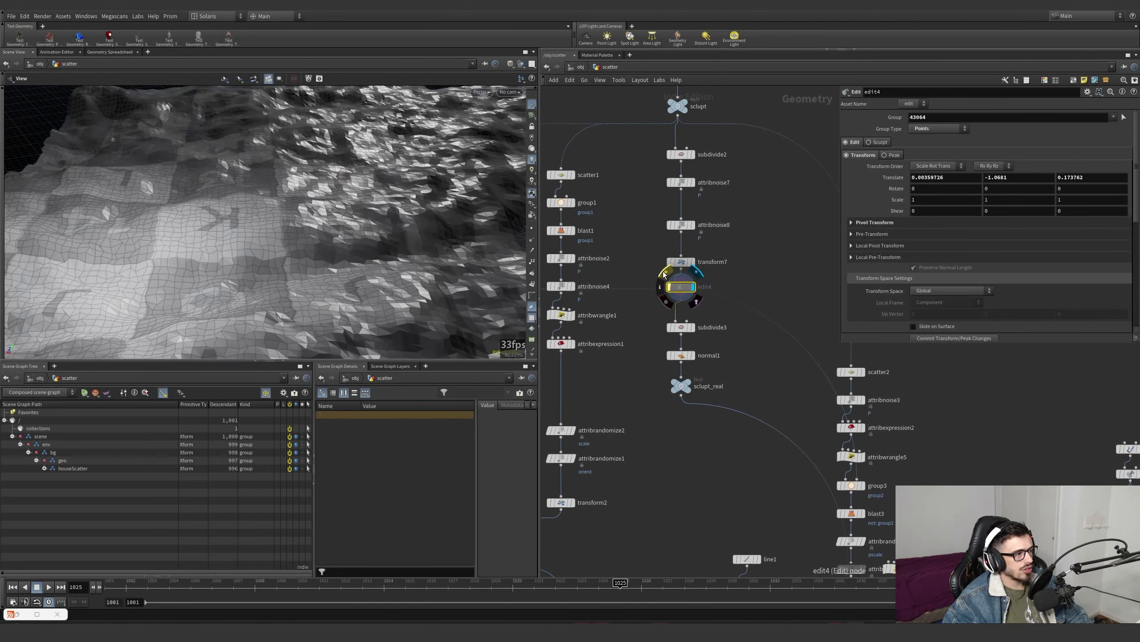
left_click(664, 273)
- Look through cam_final_bake at frame 1001 and toggle edit4's bypass to compare the ground in the shot
left_click(510, 91)
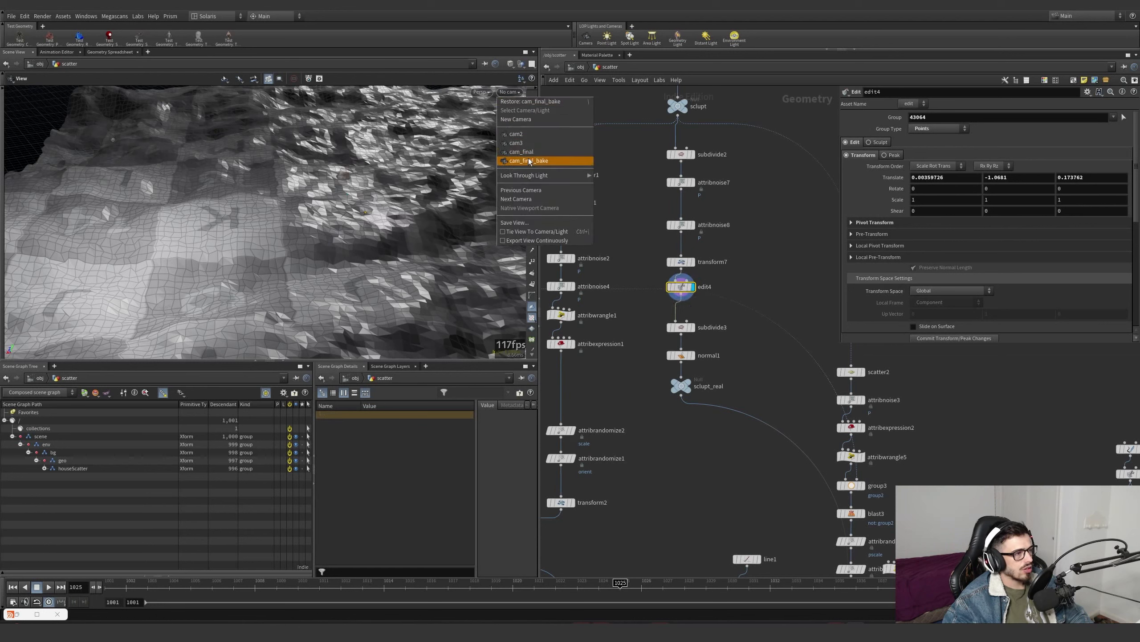
left_click(537, 161)
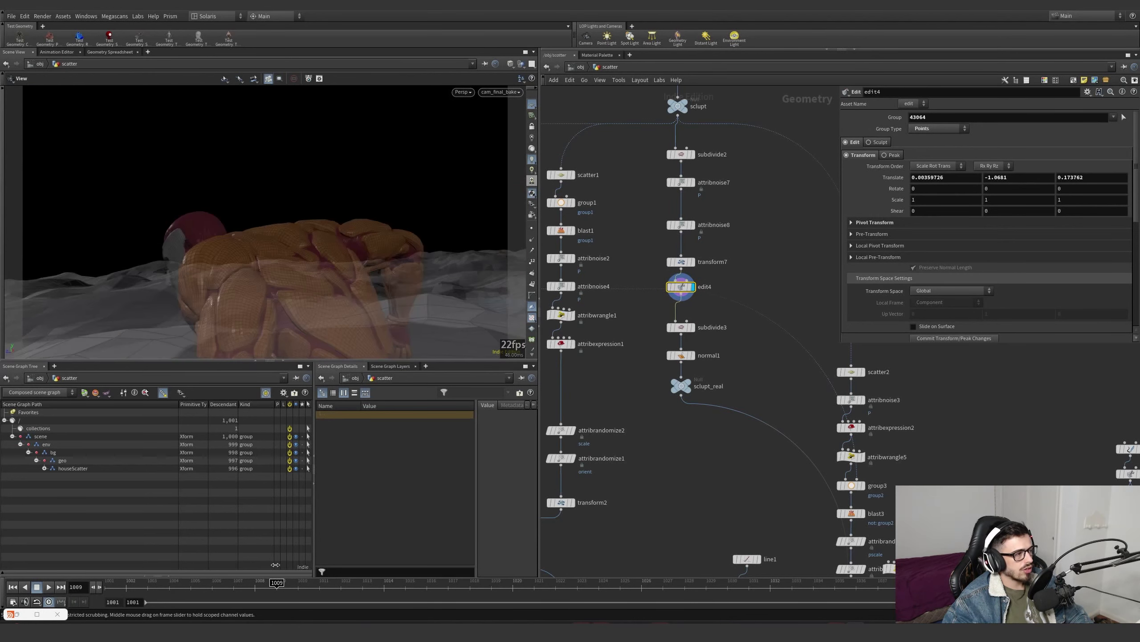
left_click(664, 274)
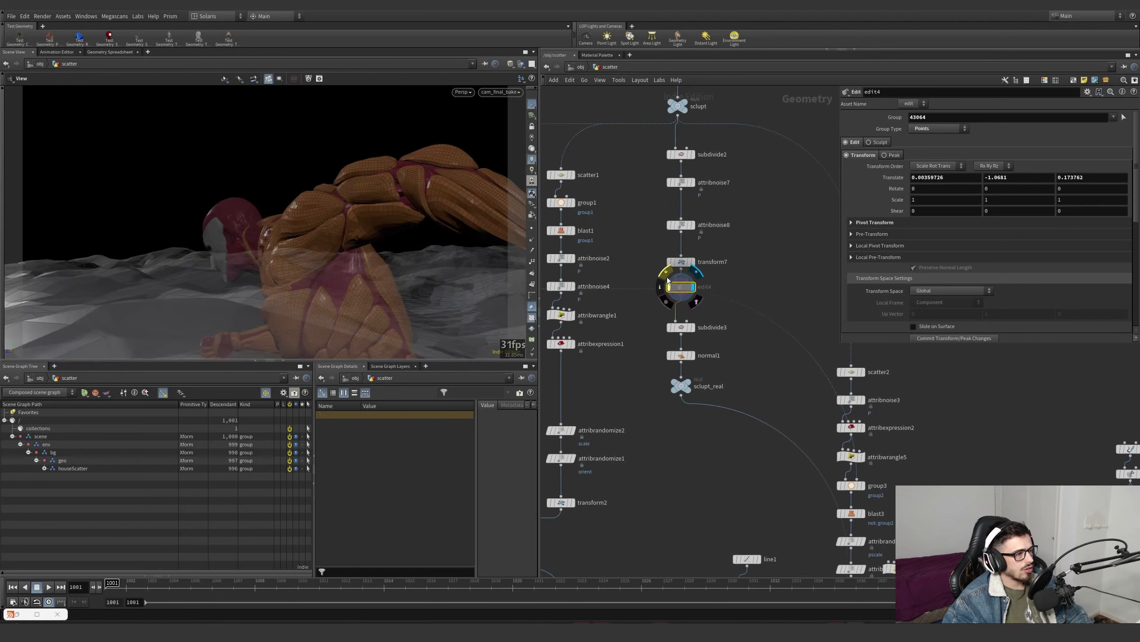
left_click(664, 274)
- Step the display down through subdivide3 and normal1 to the sclupt_real null to review the finished ground through the camera
left_click(692, 327)
left_click(680, 327)
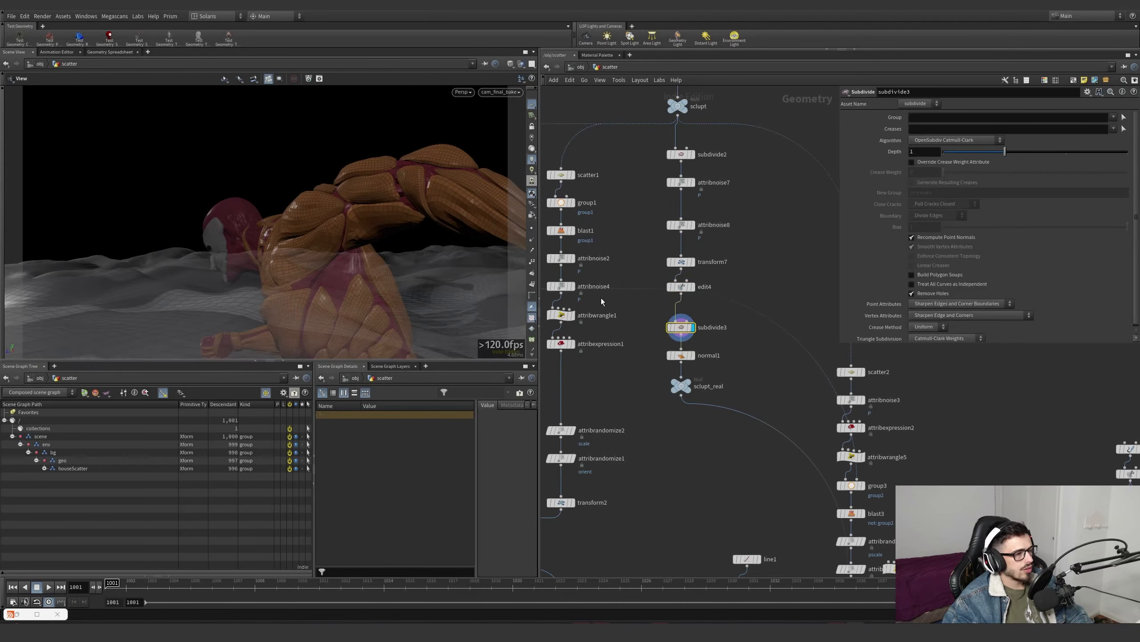
left_click(692, 355)
left_click(680, 355)
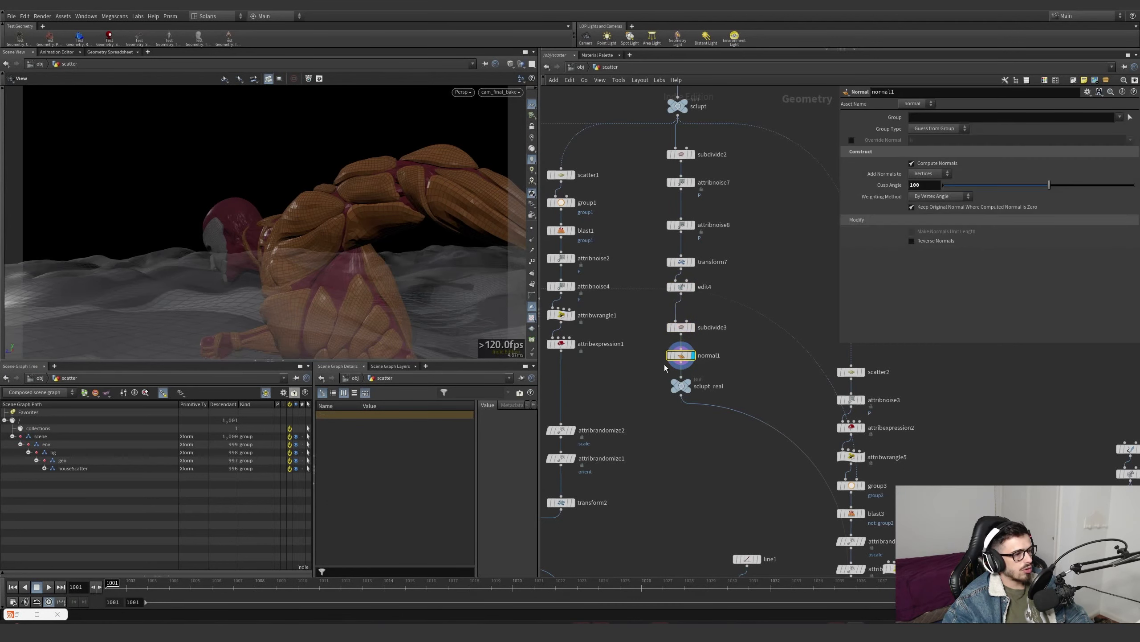
left_click(689, 385)
left_click(681, 386)
- Go to the scatter branch beside the terrain chain and display scatter1 to inspect its scattered points and count settings
scroll(652, 400, "down", 5)
scroll(662, 418, "up", 5)
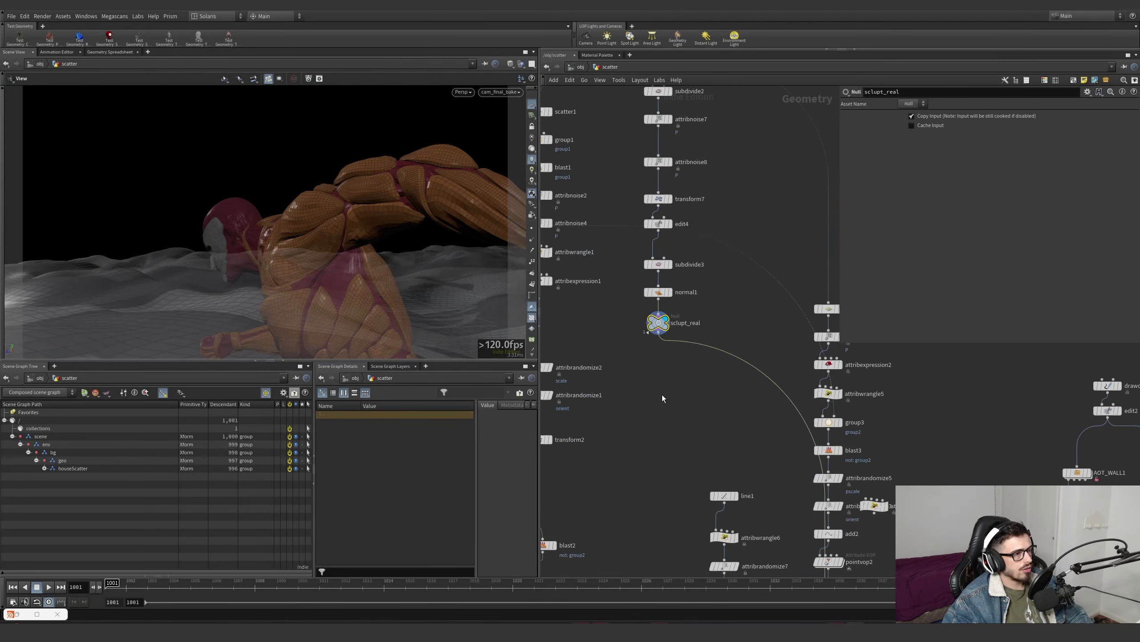
scroll(672, 392, "down", 8)
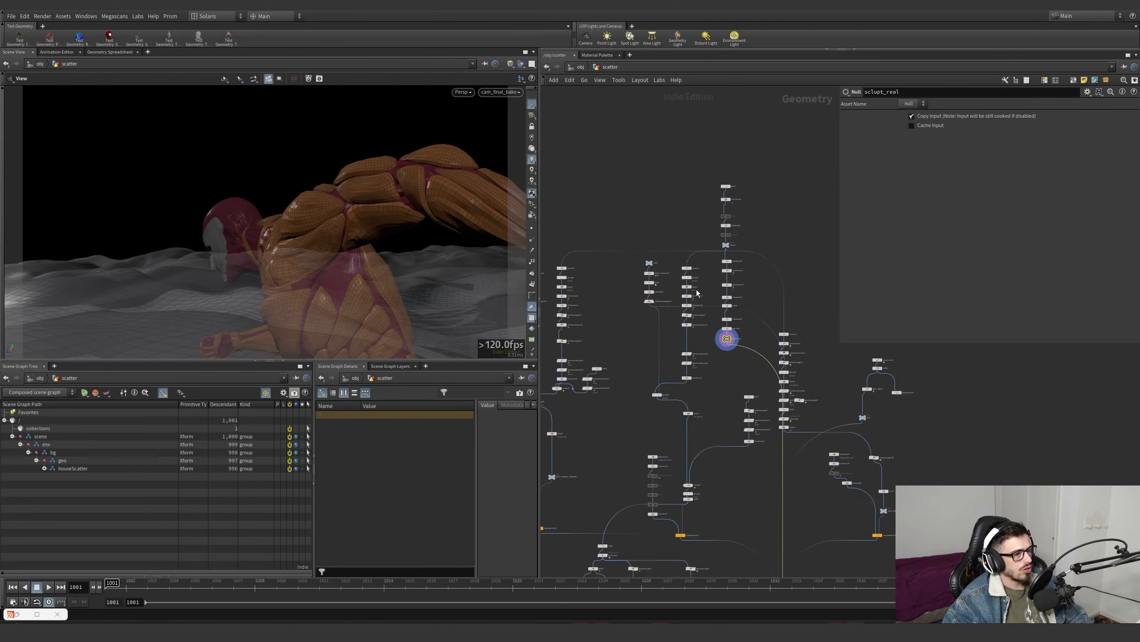
scroll(697, 292, "up", 6)
left_click(682, 246)
left_click_drag(735, 255, 643, 226)
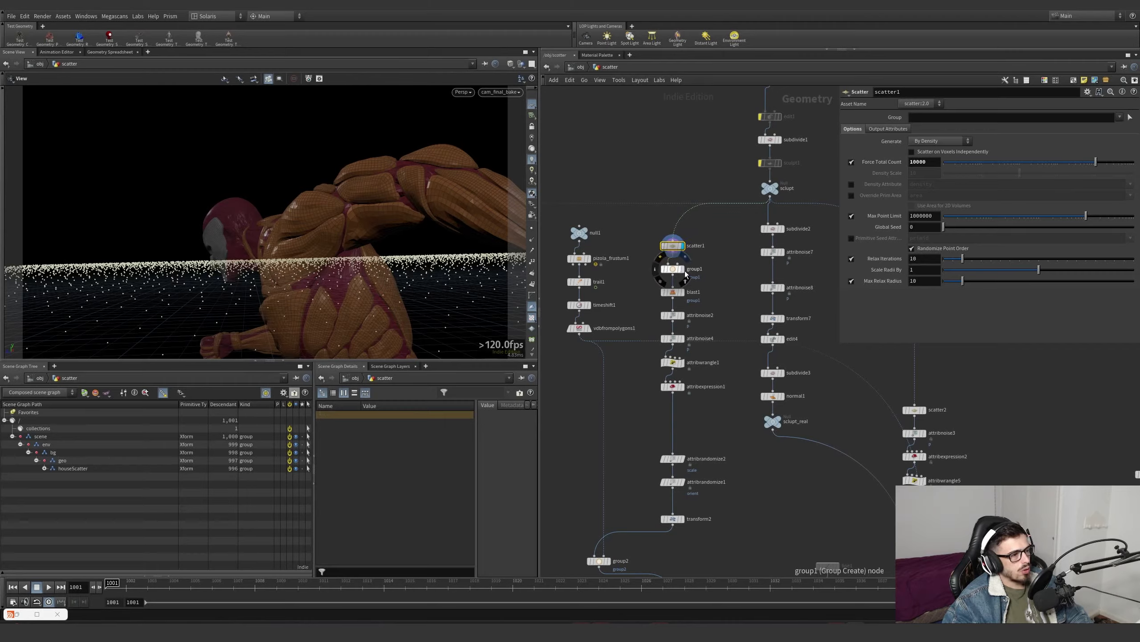
- Display group1 and leave the camera view to examine its bounding box around the scattered points
left_click(674, 269)
left_click_drag(224, 273, 303, 275)
right_click_drag(303, 275, 404, 280)
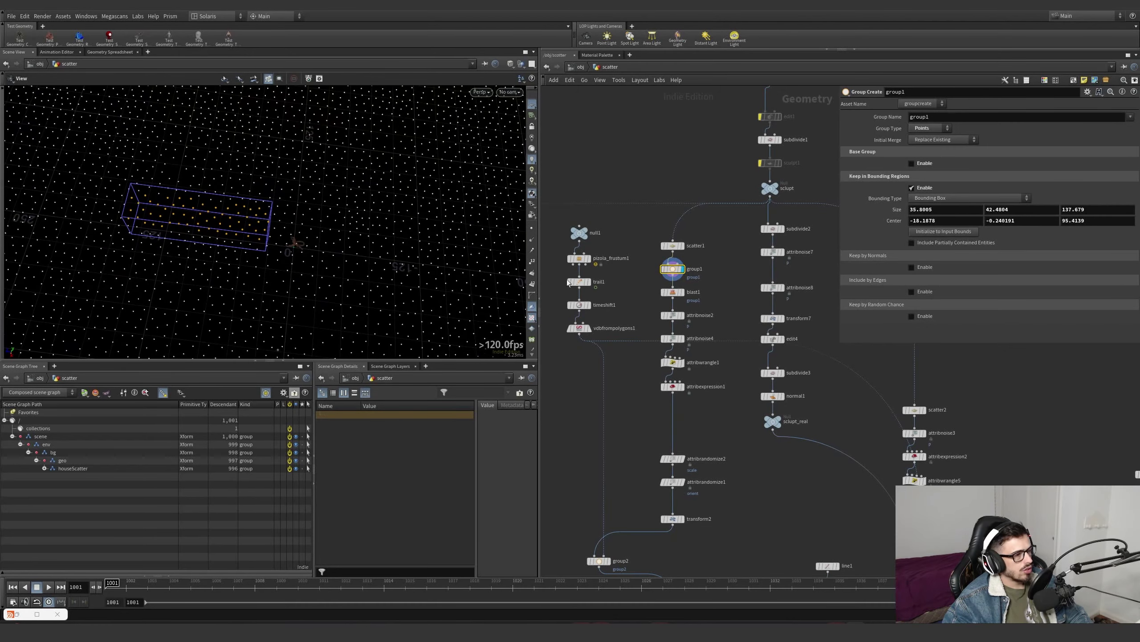
left_click_drag(280, 245, 372, 265)
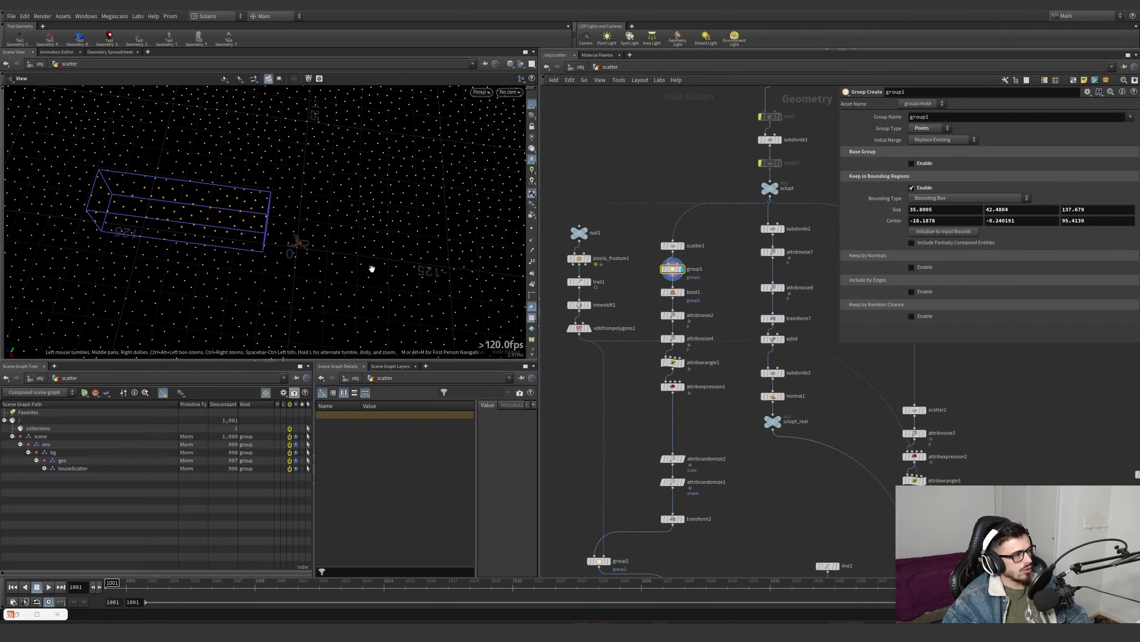
- Display blast1 and scrub to frame 1038 to check the area cleared of points along the titan's path
left_click(682, 292)
left_click(680, 293)
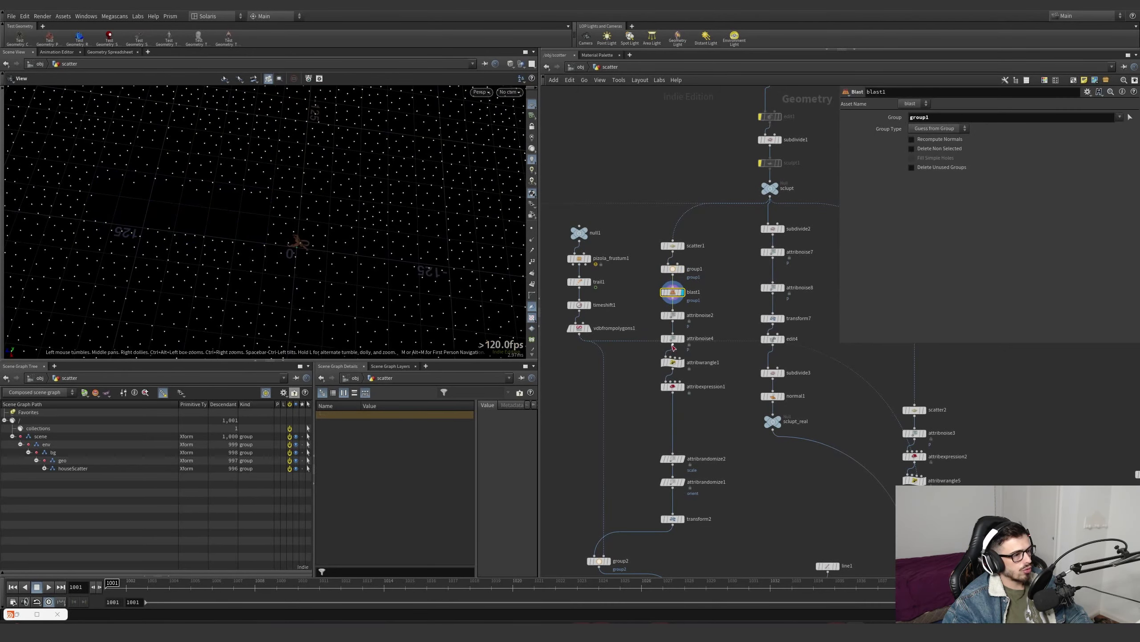
left_click_drag(562, 584, 692, 584)
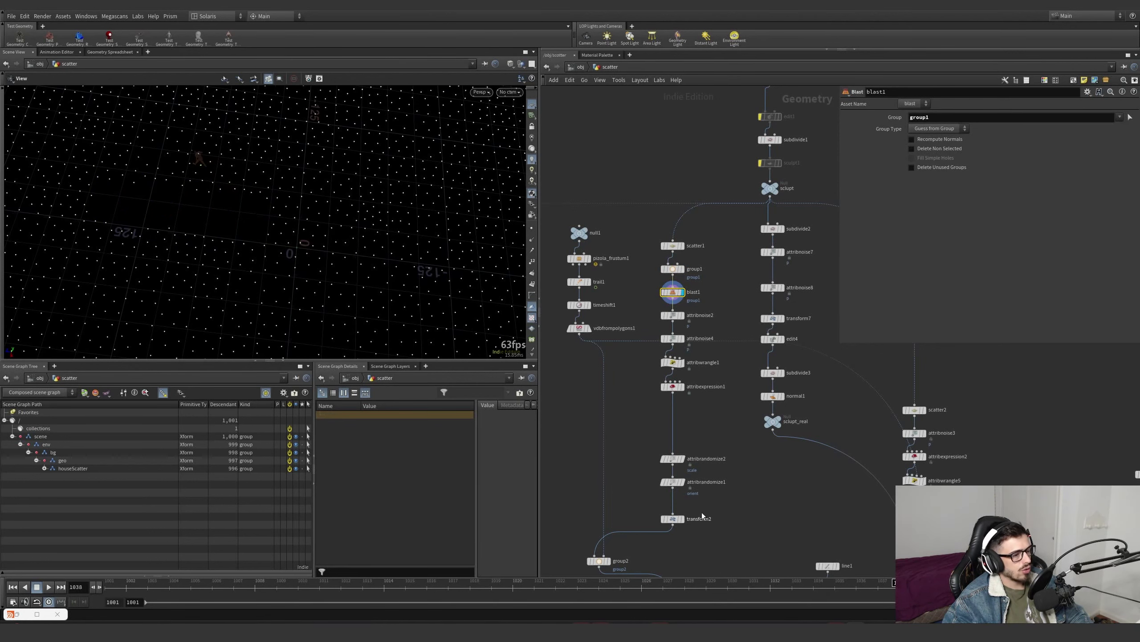
- Replace transform2 below attribrandomize1 with a reference copy of transform7
left_click(676, 520)
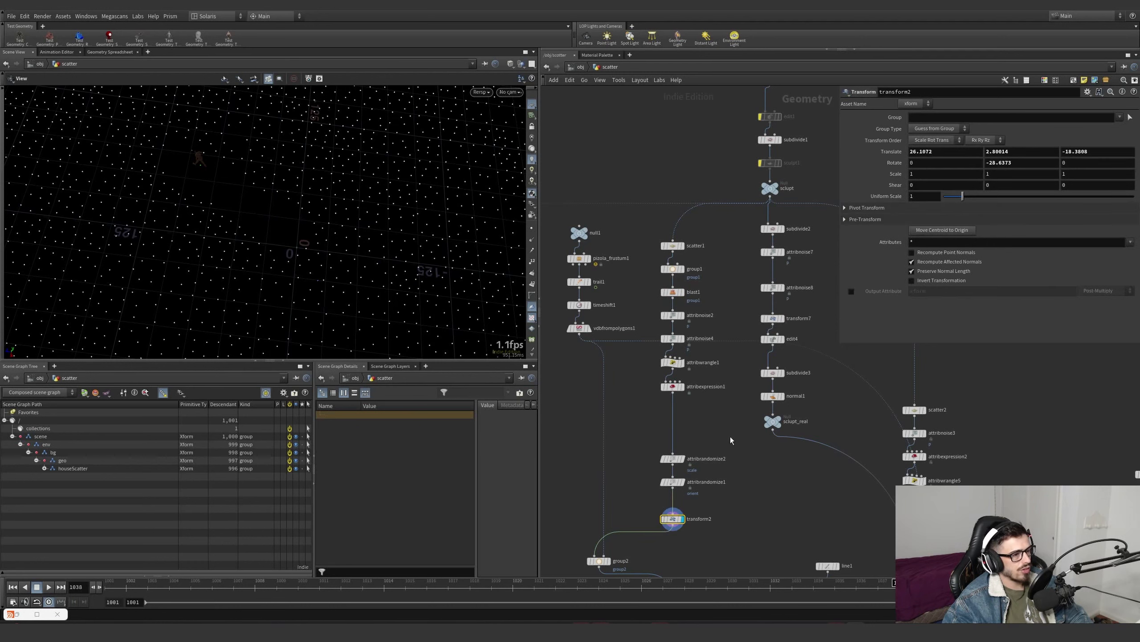
left_click_drag(773, 319, 673, 487, "ctrl+alt+shift")
mouse_move(673, 528)
left_mouse_down()
mouse_move(722, 541)
mouse_move(675, 519)
left_mouse_up()
left_click(675, 518)
key("Delete")
- Inspect the variant code in attribwrangle1 and the orient expression in attribexpression1
left_click(681, 362)
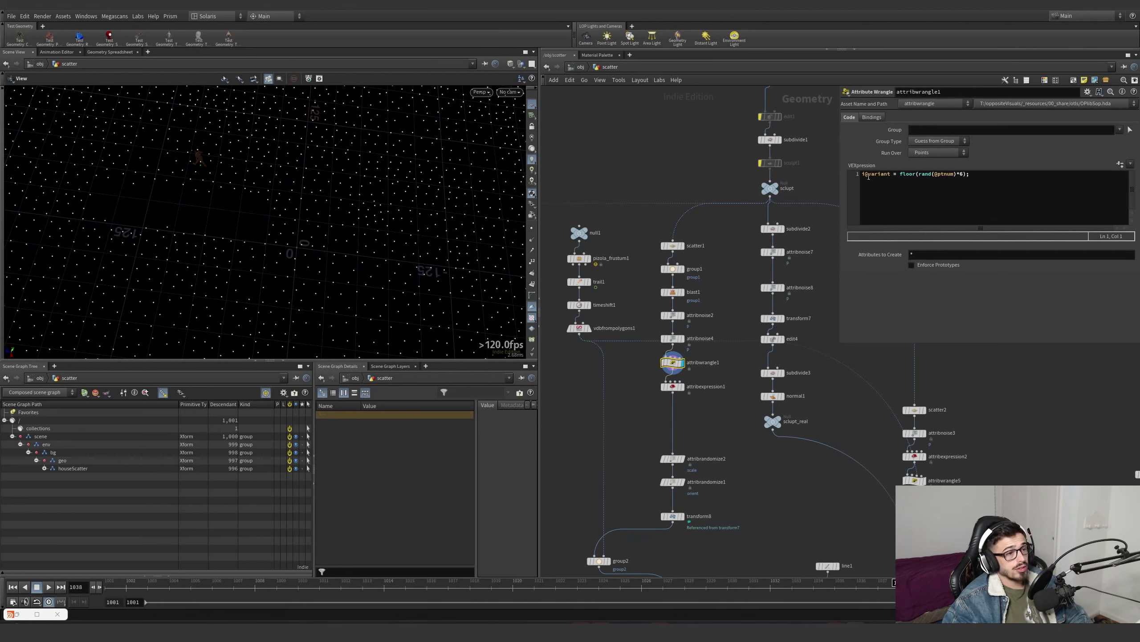
left_click_drag(934, 175, 948, 175)
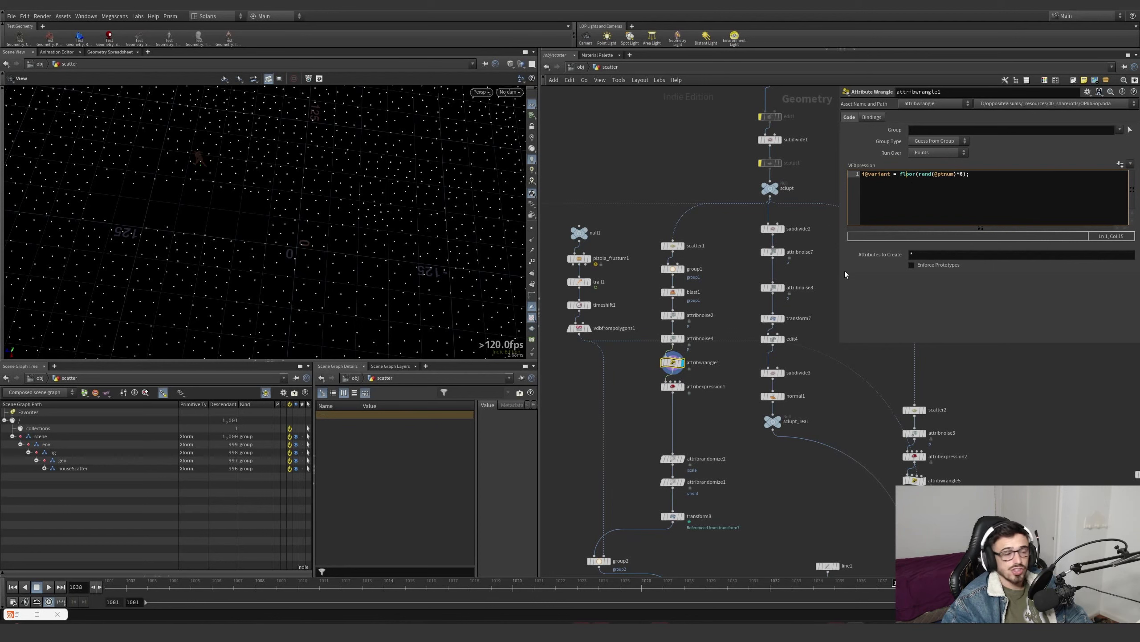
scroll(672, 393, "up", 3)
left_click(672, 383)
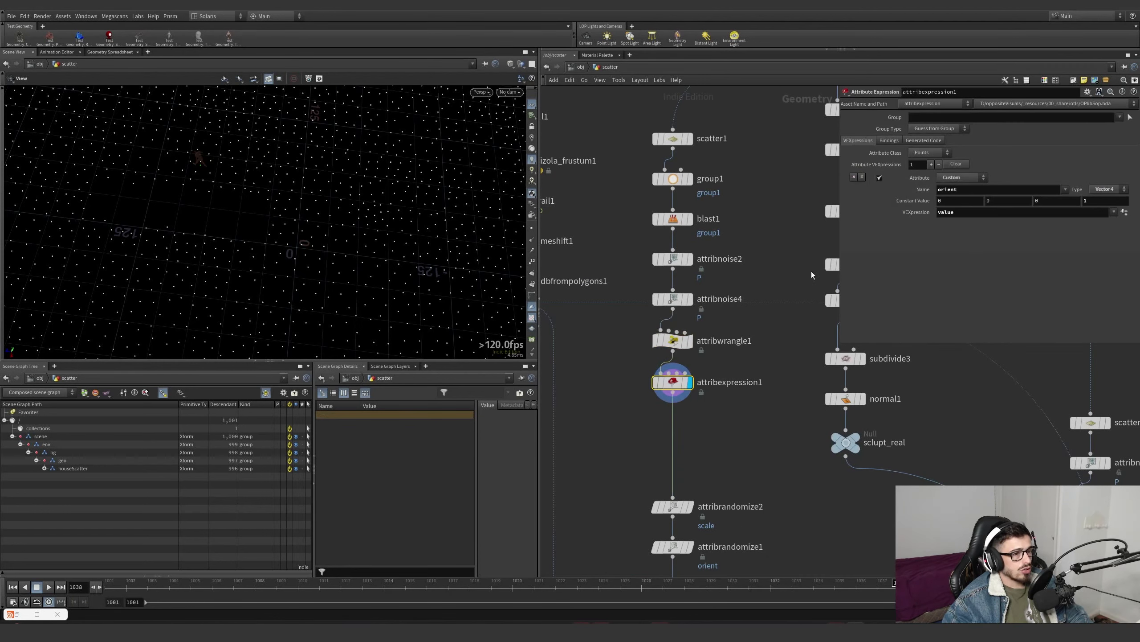
- Inspect the scale randomization in attribrandomize2 and the orient randomization in attribrandomize1
middle_click_drag(728, 422, 716, 354)
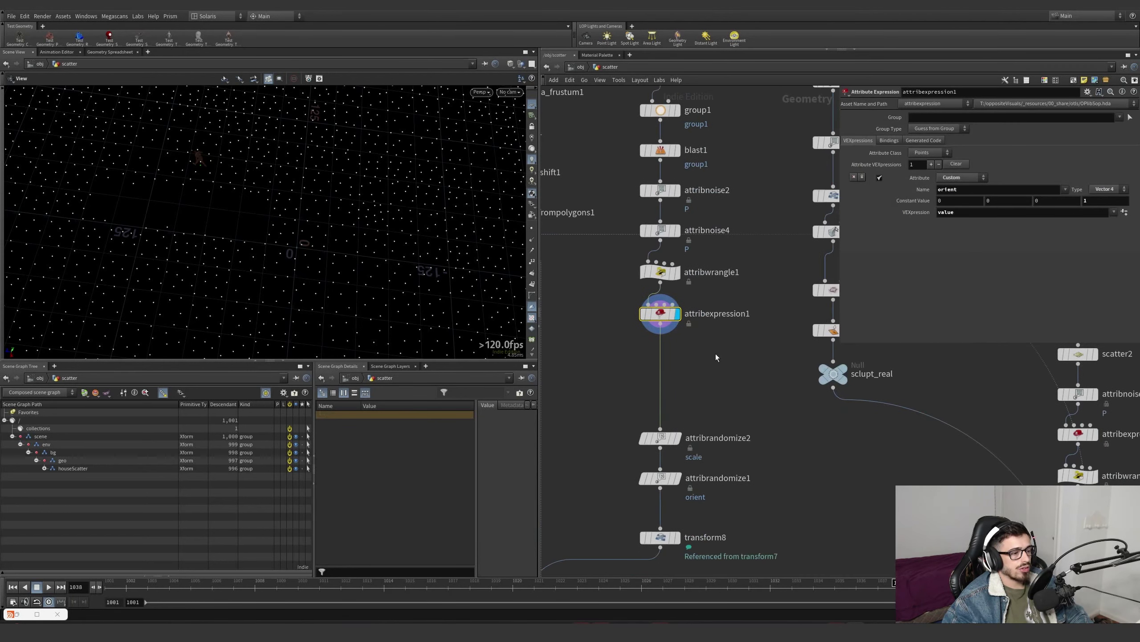
left_click(681, 442)
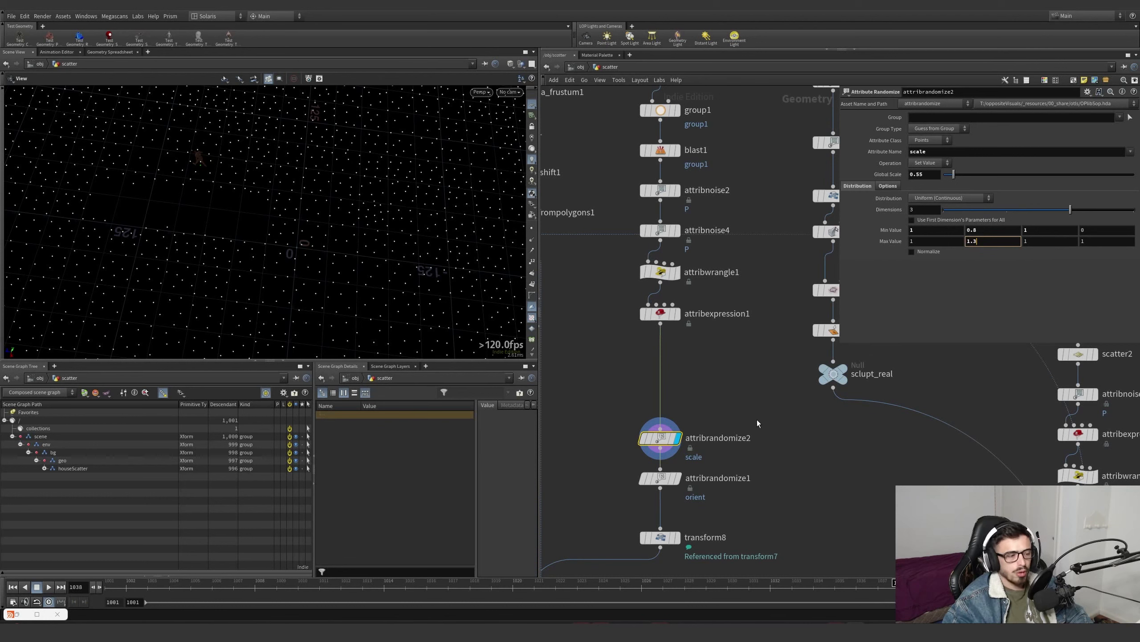
middle_click_drag(757, 420, 784, 338)
left_click(688, 397)
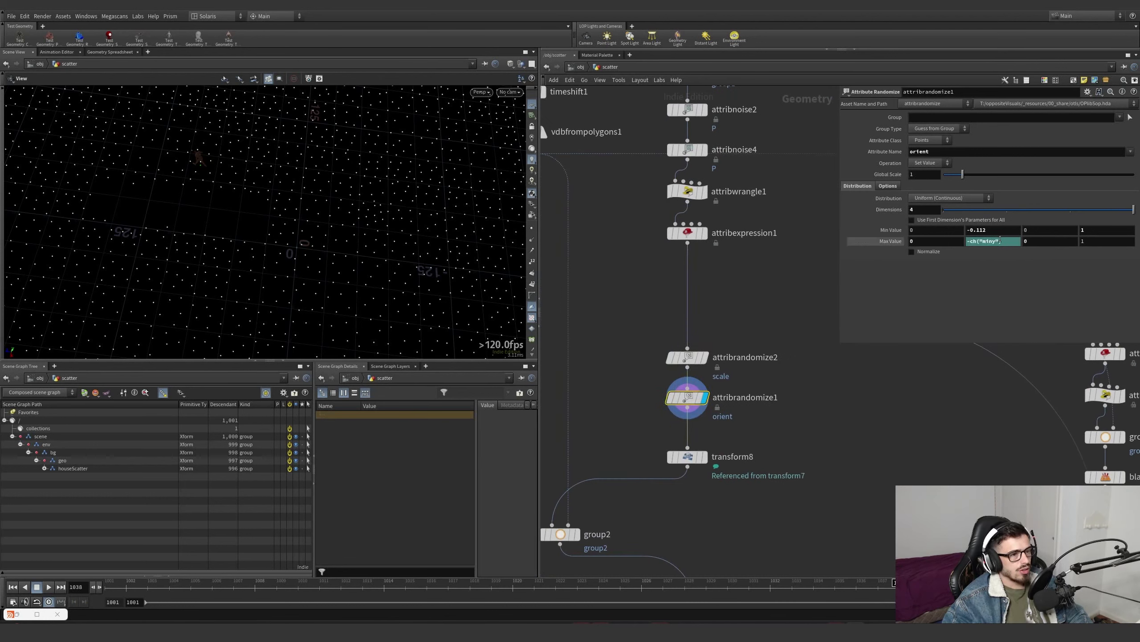
- Display blast2 farther down the scatter branch to see which points it keeps
scroll(752, 470, "down", 3)
middle_click_drag(744, 509, 740, 301)
left_click(719, 362)
left_click(707, 362)
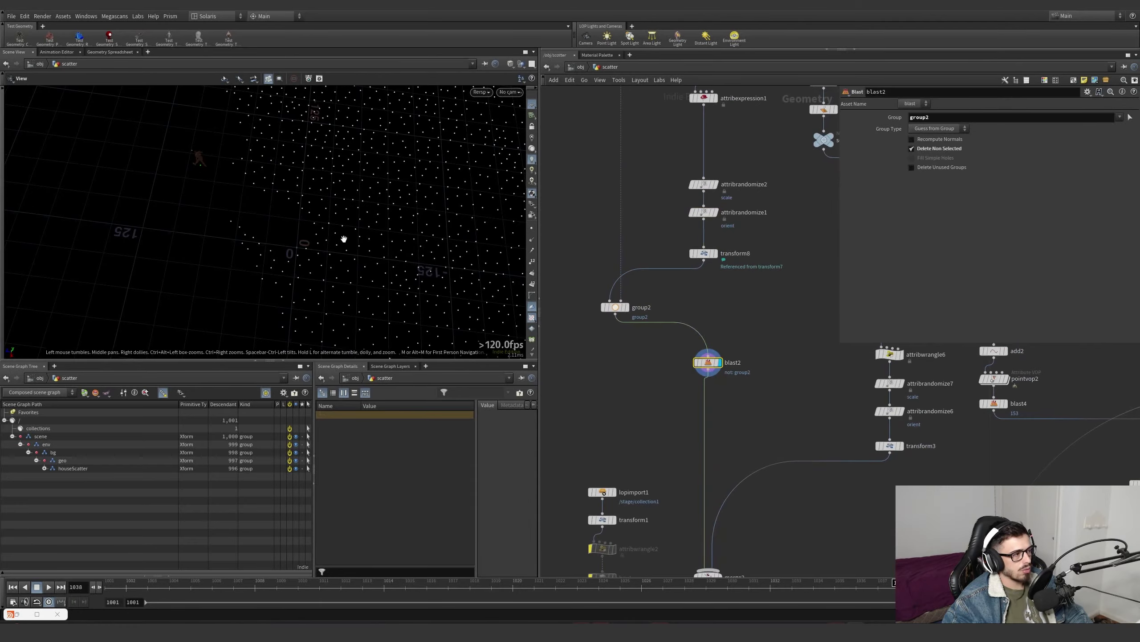
- Display group2 and frame all its points to examine the region selected by the bounding volume
left_click(625, 307)
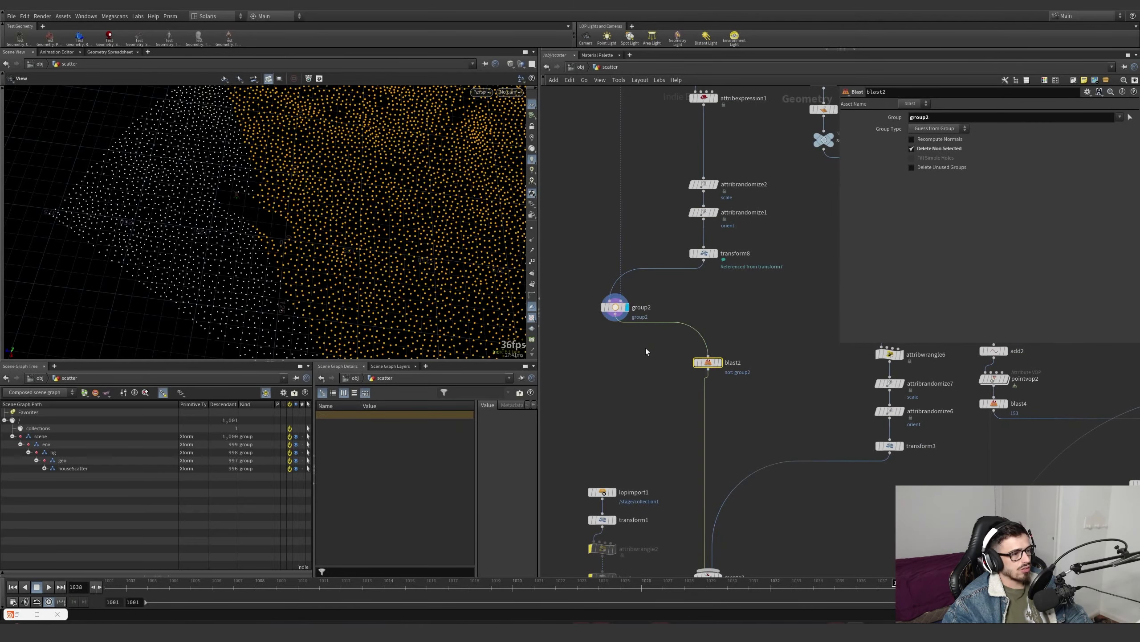
left_click(616, 307)
left_click_drag(251, 234, 182, 268)
key("h")
left_click(510, 92)
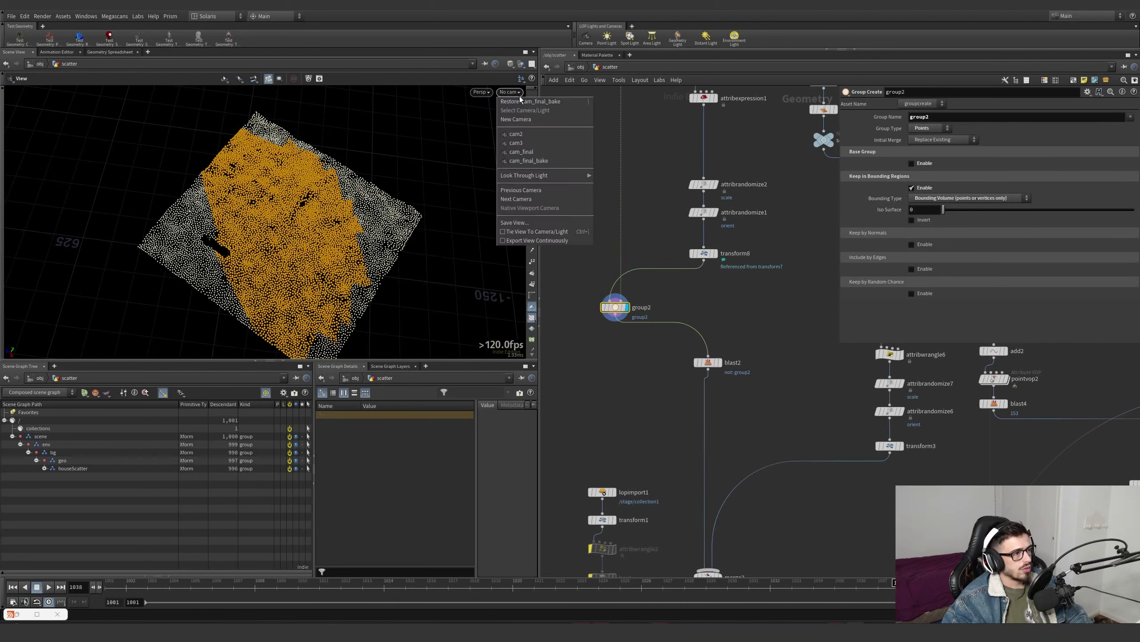
left_click(665, 230)
- Find the branch that supplies group2's bounding volume and display null1 at its start
scroll(654, 239, "down", 3)
middle_click_drag(622, 114, 637, 268)
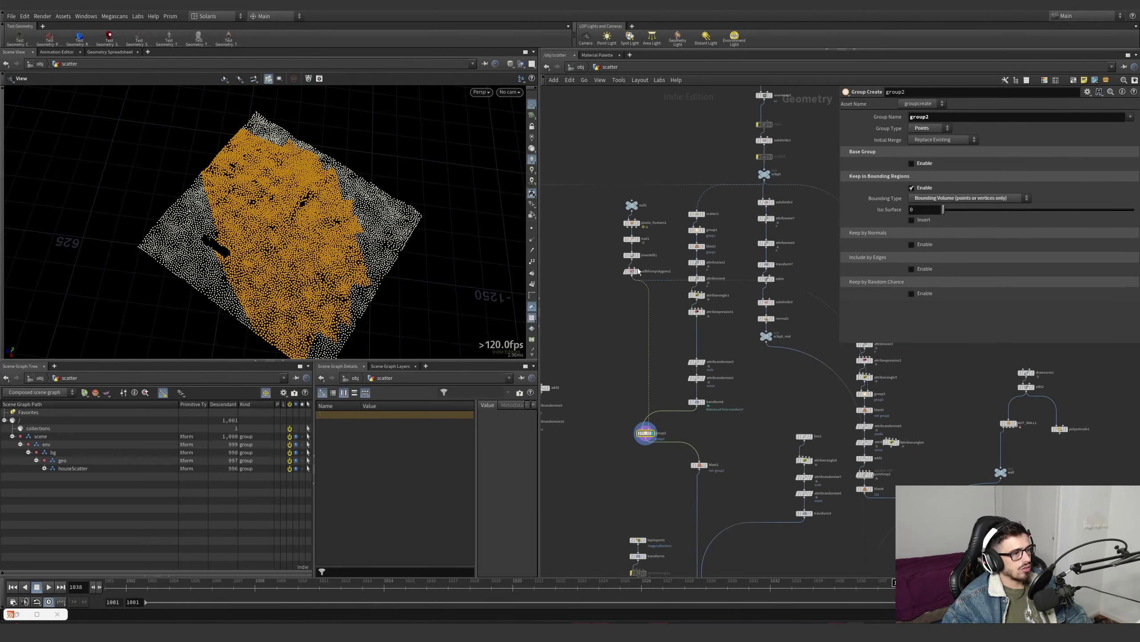
scroll(643, 241, "up", 2)
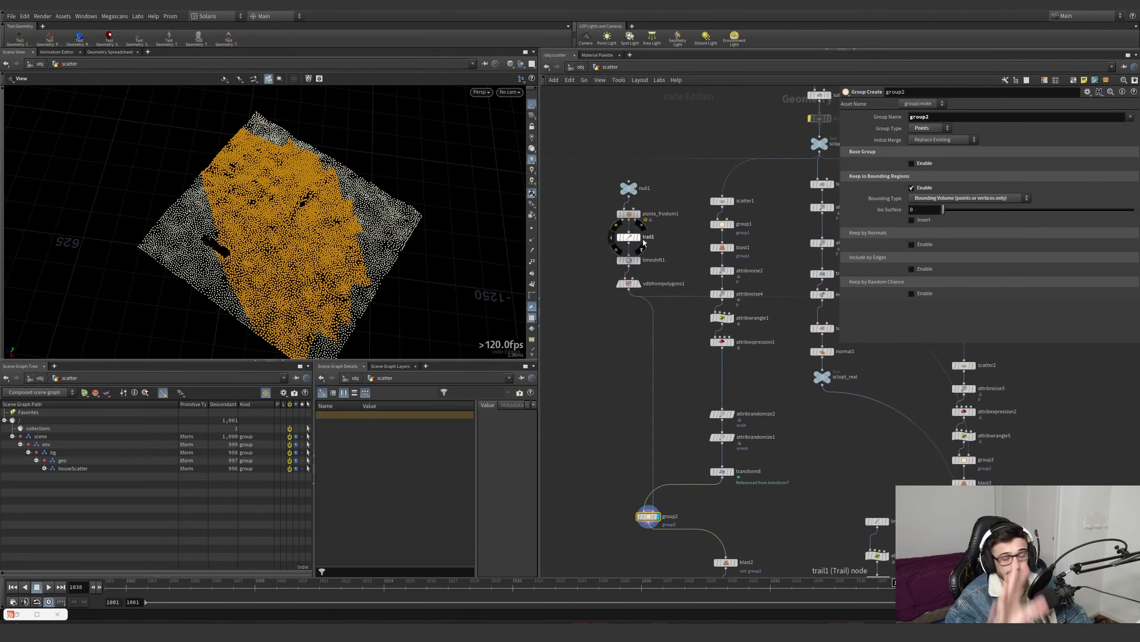
scroll(652, 200, "up", 4)
left_click(609, 165)
left_click_drag(680, 200, 593, 173)
left_click(680, 275)
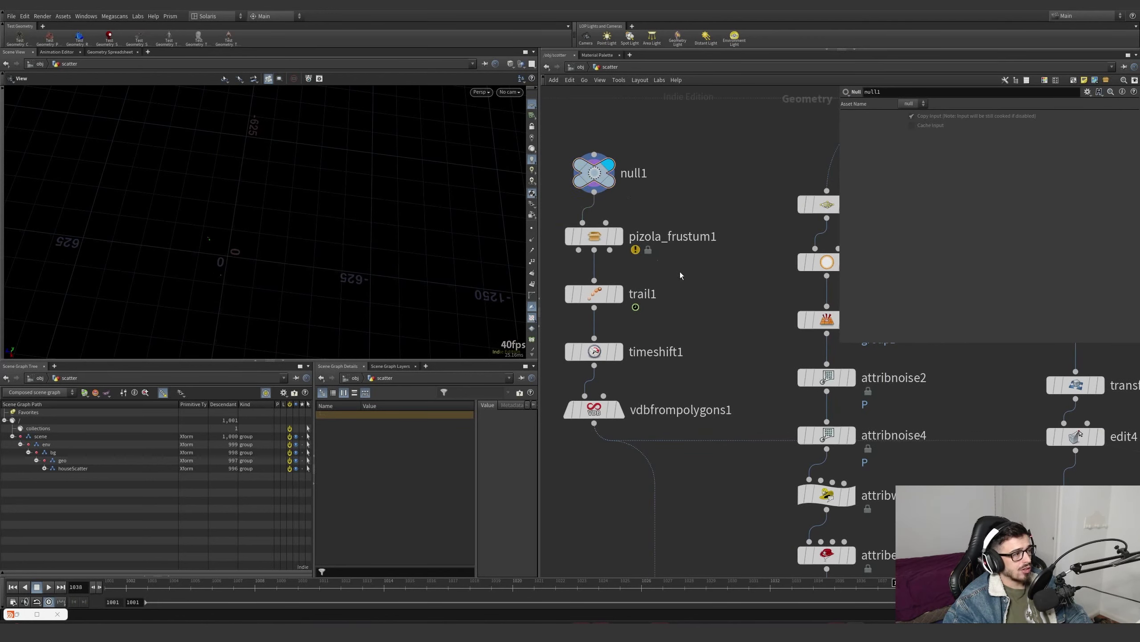
- Step the display through trail1, timeshift1 and vdbfrompolygons1 to show how the camera frustum becomes a volume
left_click(620, 297)
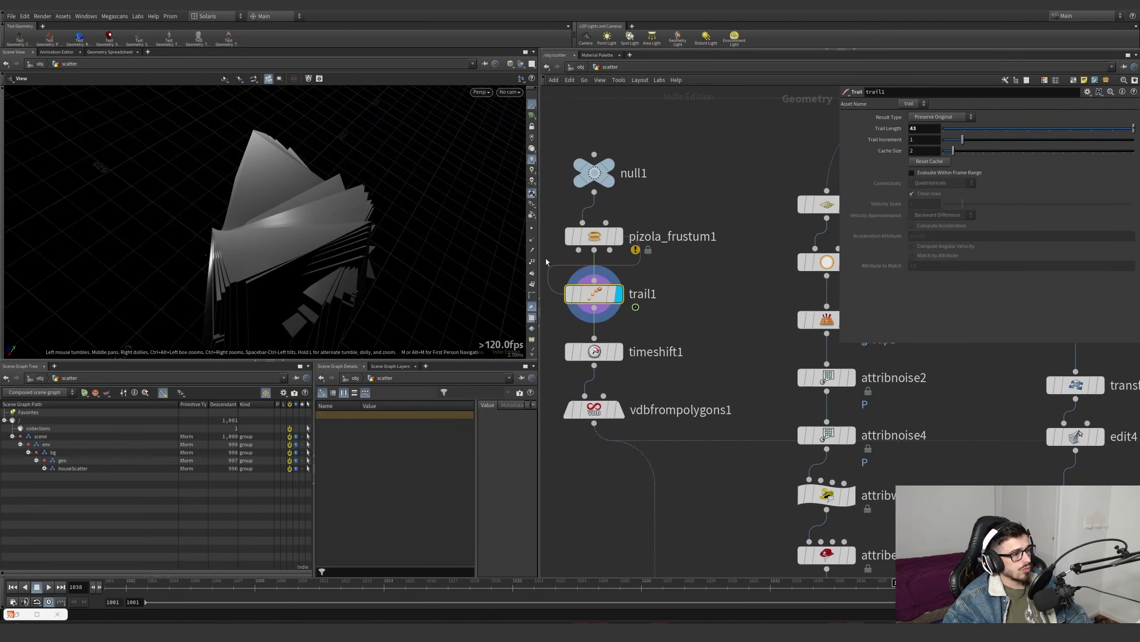
left_click(621, 351)
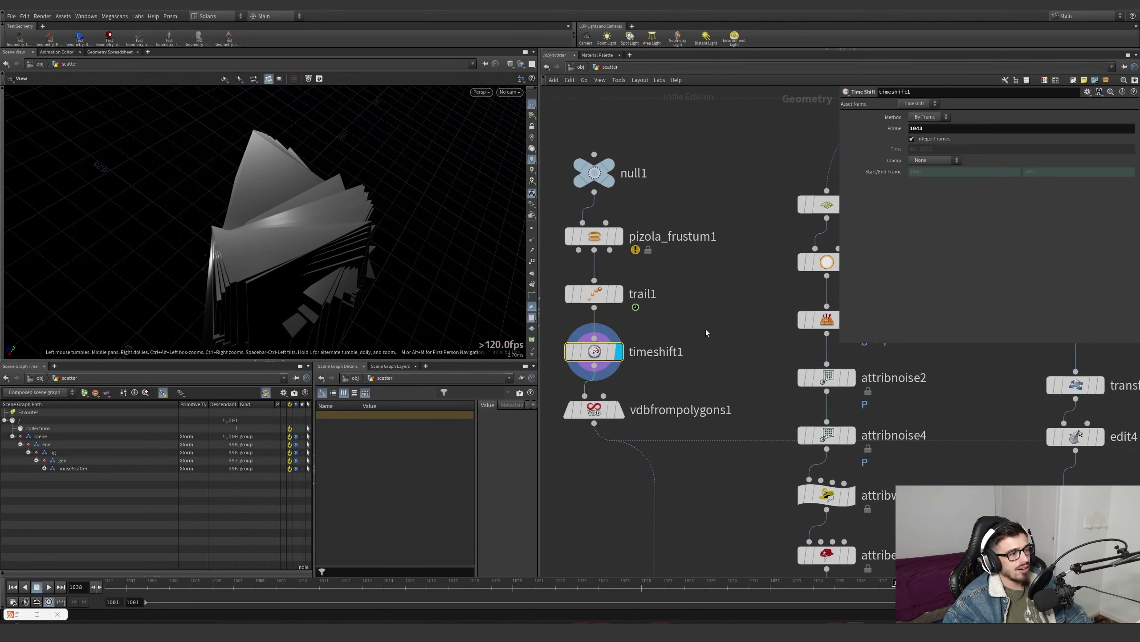
left_click(611, 293)
middle_click_drag(703, 314, 744, 269)
left_click_drag(731, 332, 641, 301)
left_click(658, 364)
- Return to group2 and blast2, displaying each to compare the grouped points with those kept inside the frustum
scroll(743, 550, "down", 3)
middle_click_drag(741, 569, 686, 144)
left_click(665, 391)
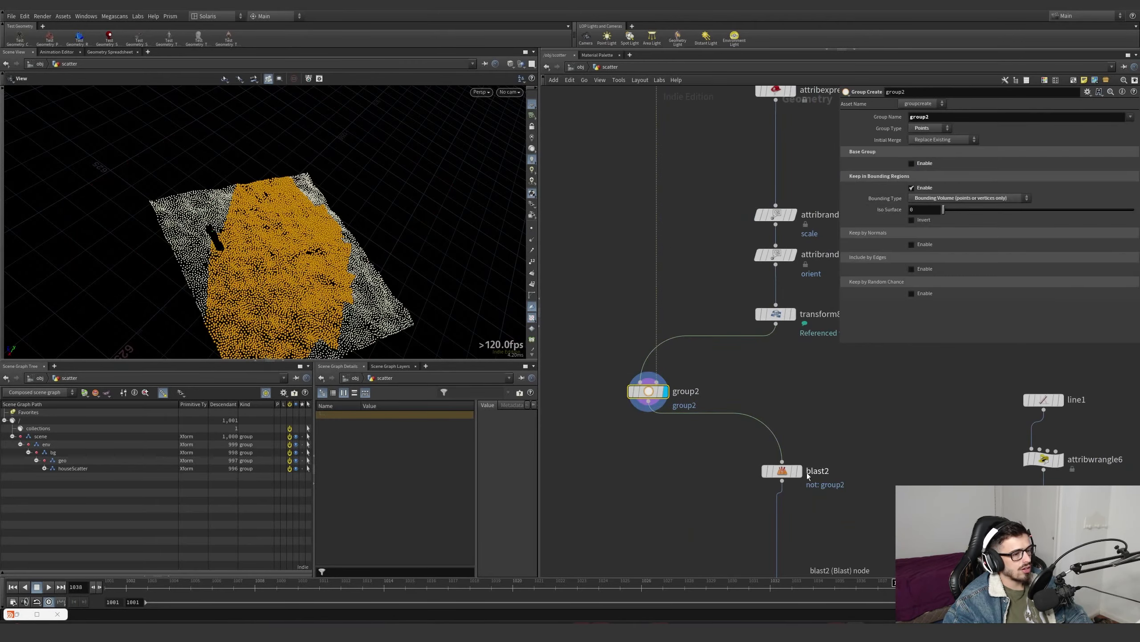
left_click(799, 471)
left_click_drag(315, 266, 451, 136)
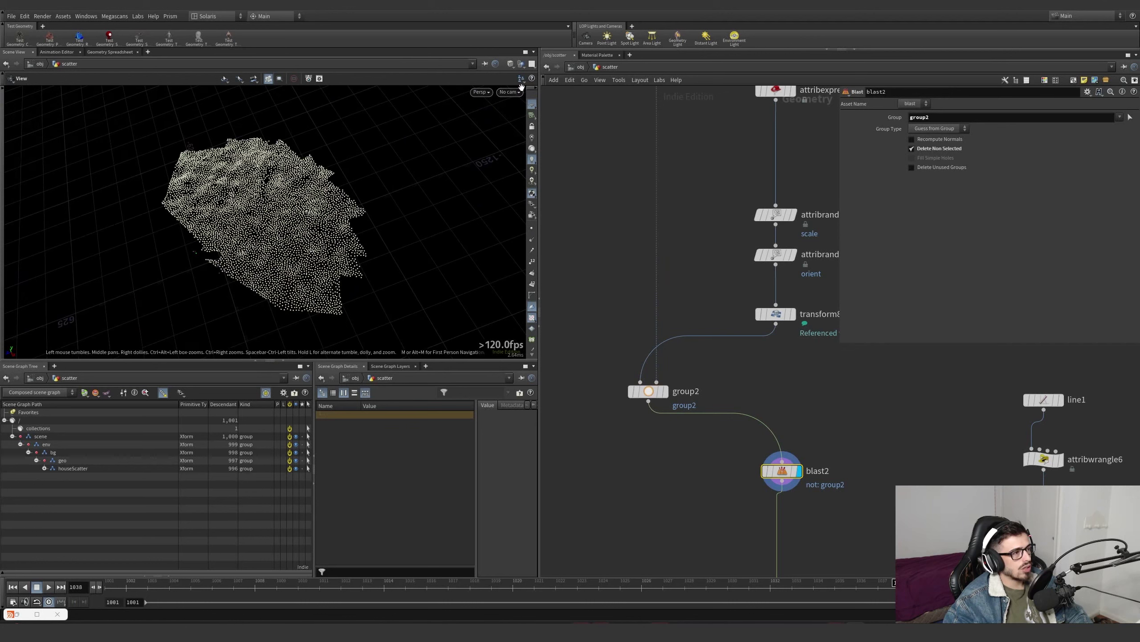
- Look through cam_final_bake and scrub to frame 1034 to check the remaining points in the shot
left_click(509, 92)
left_click(539, 161)
left_click(567, 582)
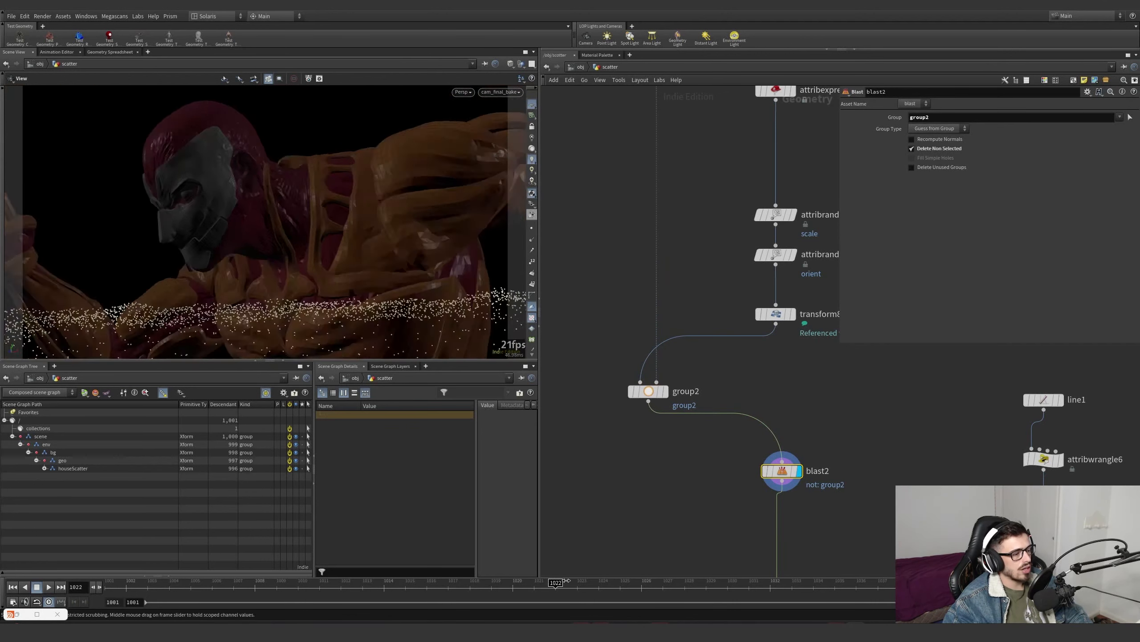
left_click_drag(567, 580, 814, 581)
- Display merge2 below blast2 and leave the camera view to examine the merged points
scroll(624, 269, "down", 4)
scroll(707, 512, "up", 2)
middle_click_drag(708, 512, 692, 400)
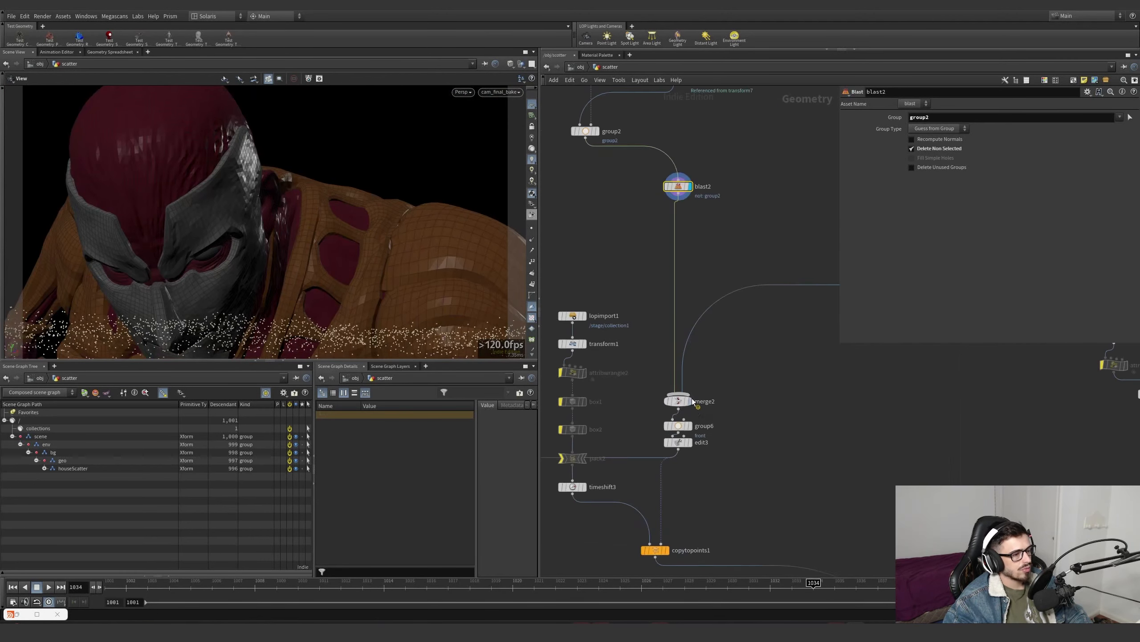
left_click(692, 400)
left_click(679, 400)
right_click_drag(278, 256, 227, 280)
left_click_drag(227, 280, 113, 332)
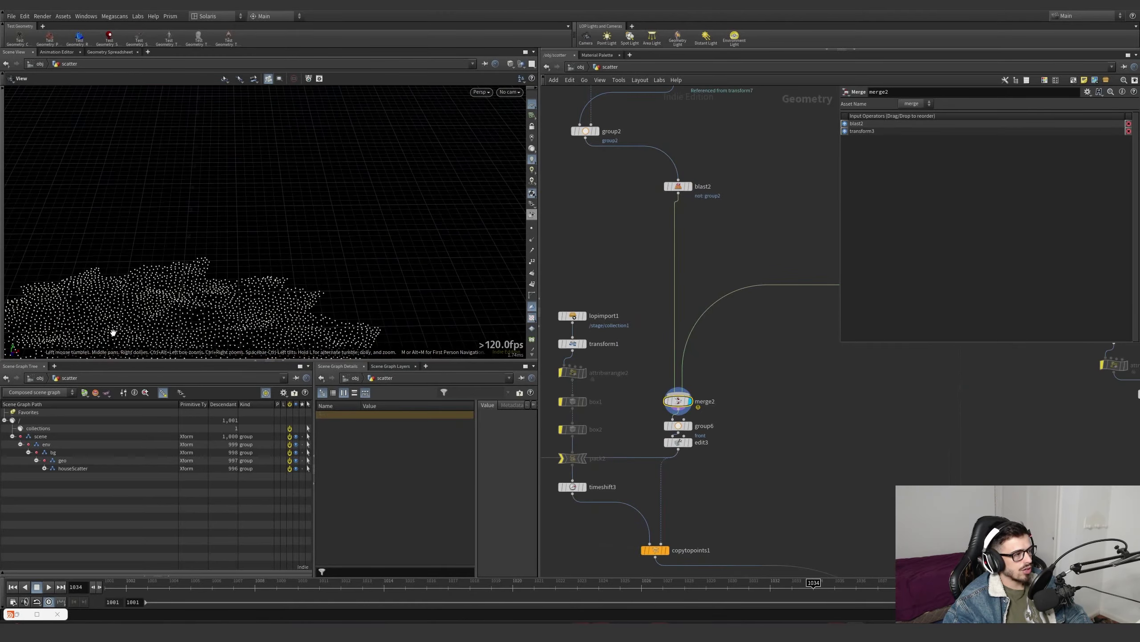
- Go from merge2 to the separate line branch, displaying line1 and attribwrangle6 to review the line and its variant expression
middle_click_drag(113, 332, 270, 221)
left_click_drag(270, 222, 216, 265)
scroll(763, 368, "down", 4)
middle_click_drag(762, 367, 690, 430)
scroll(744, 322, "up", 4)
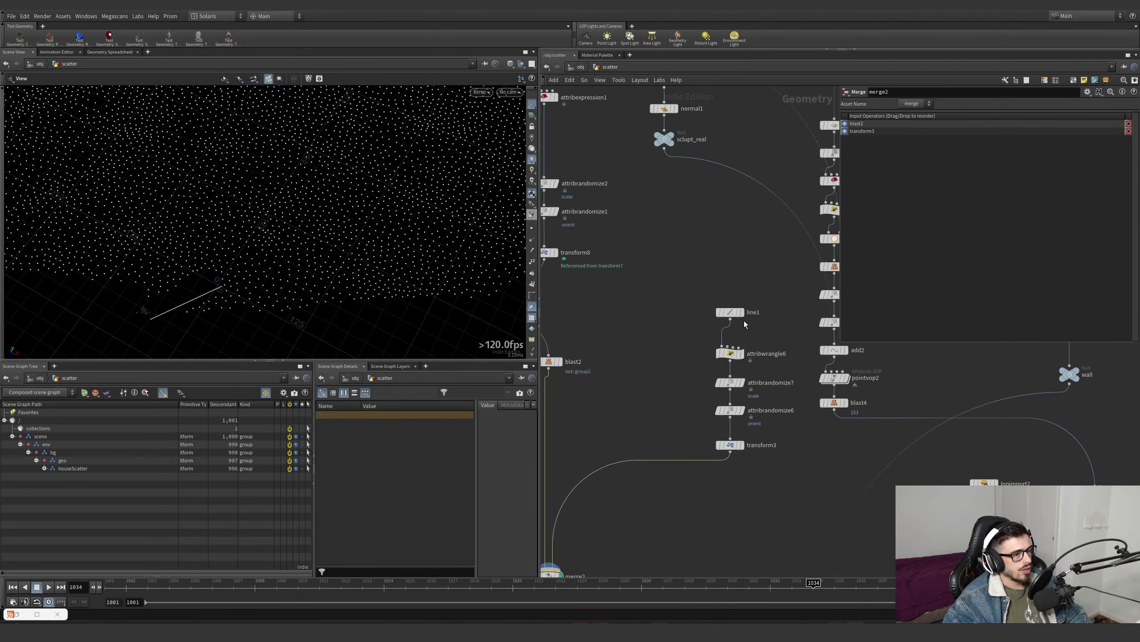
left_click(739, 313)
left_click(725, 348)
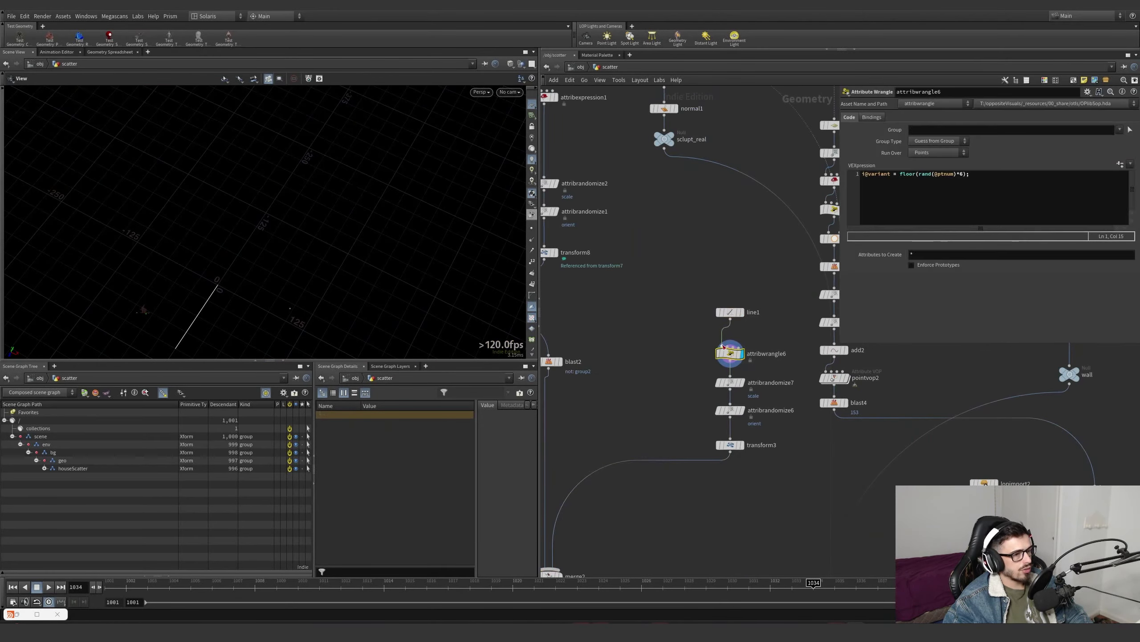
- Step the display through attribrandomize7, attribrandomize6 and transform3 to check how the line is randomized and placed
left_click(743, 383)
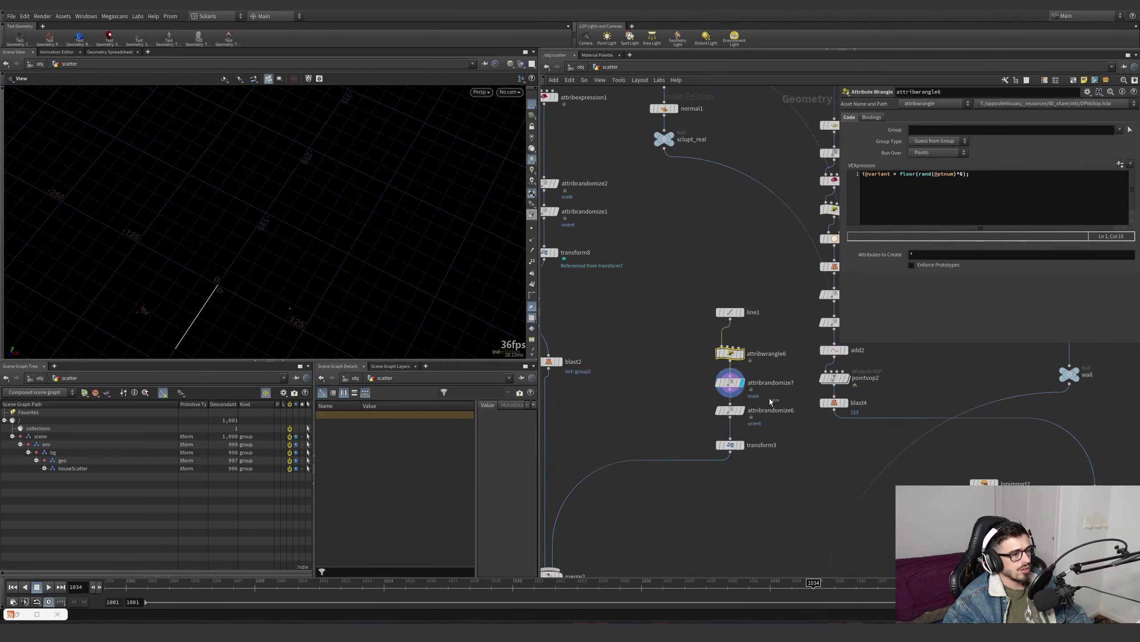
left_click(730, 382)
left_click(743, 410)
left_click(744, 446)
left_click(729, 446)
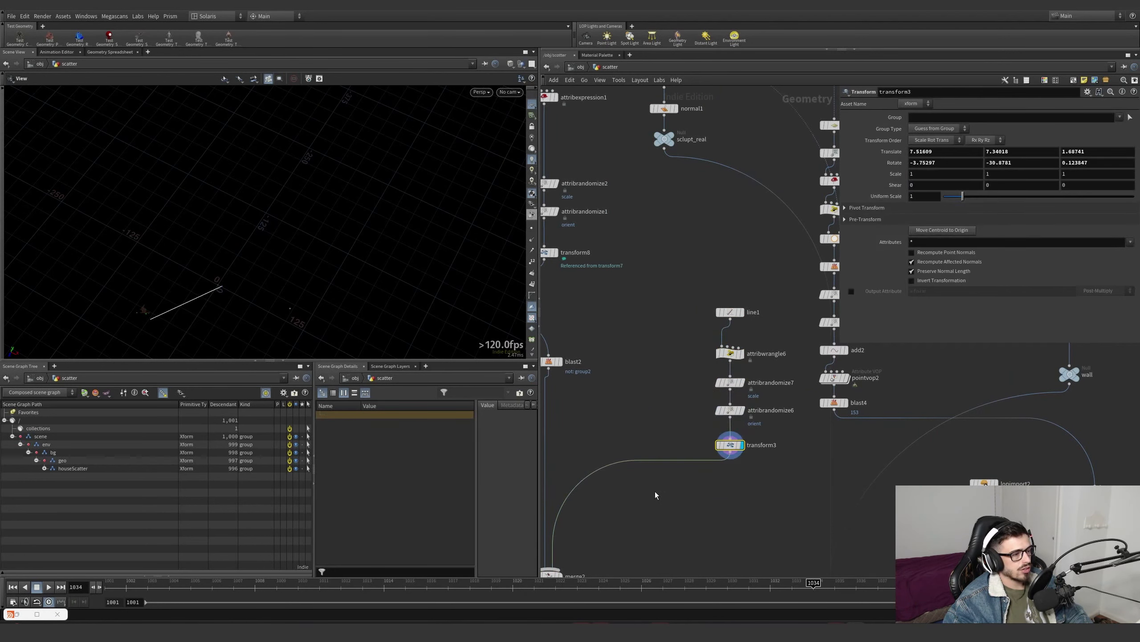
- Display merge2 again with point markers turned on and examine the line beside the scattered points and the titan
middle_click_drag(654, 494, 759, 387)
left_click(663, 471)
left_click_drag(659, 472, 660, 444)
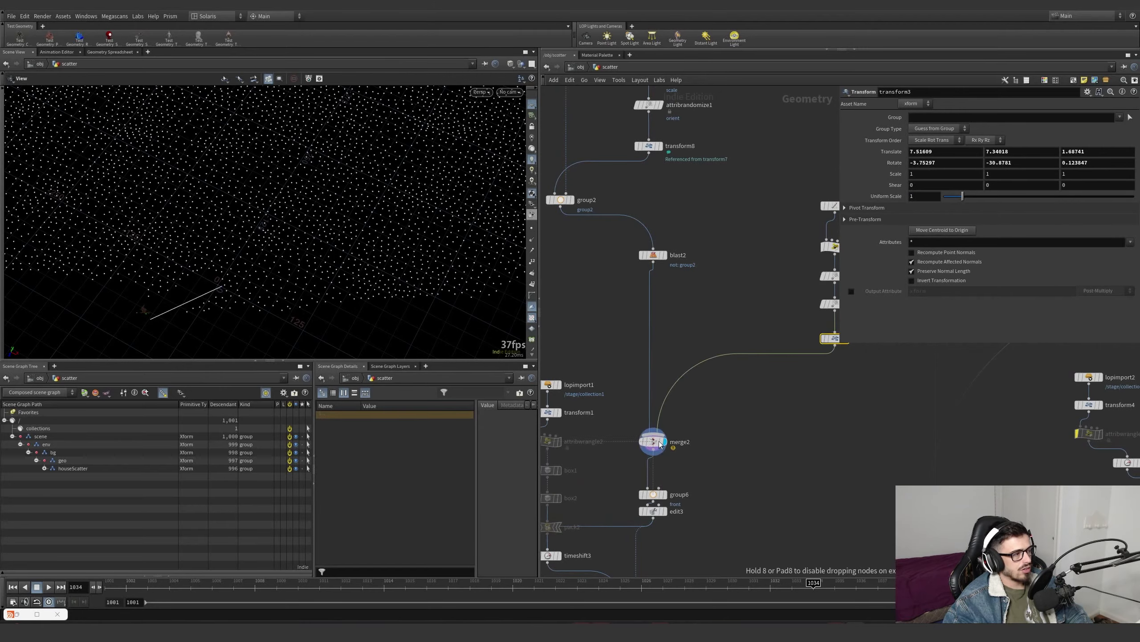
left_click_drag(175, 287, 194, 279)
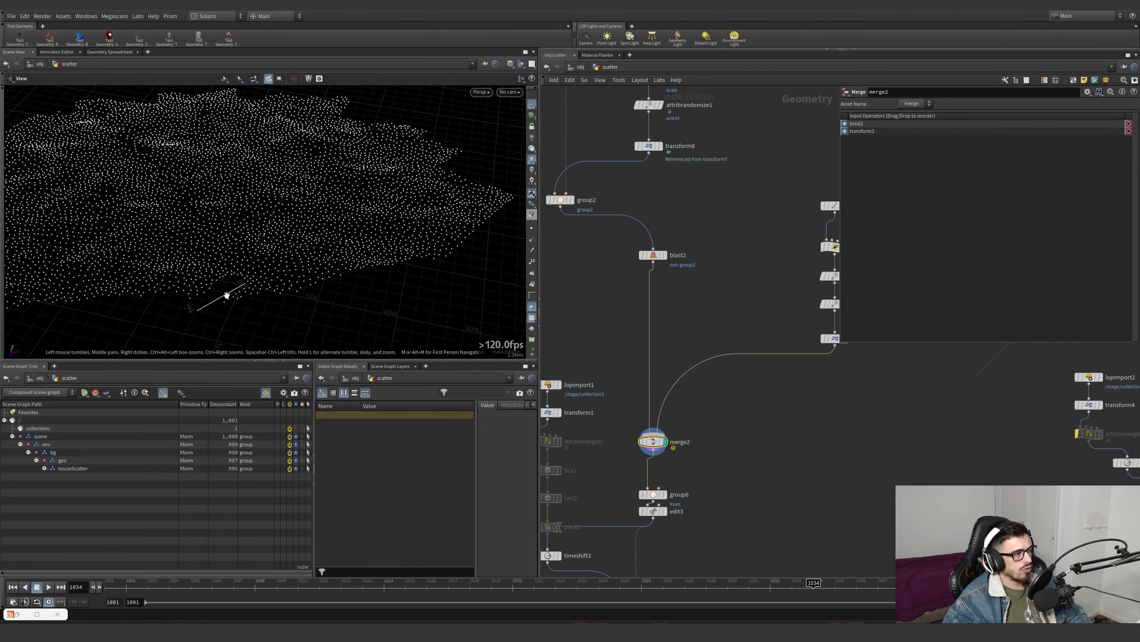
right_click_drag(226, 294, 367, 261)
left_click(532, 228)
left_click_drag(336, 275, 215, 286)
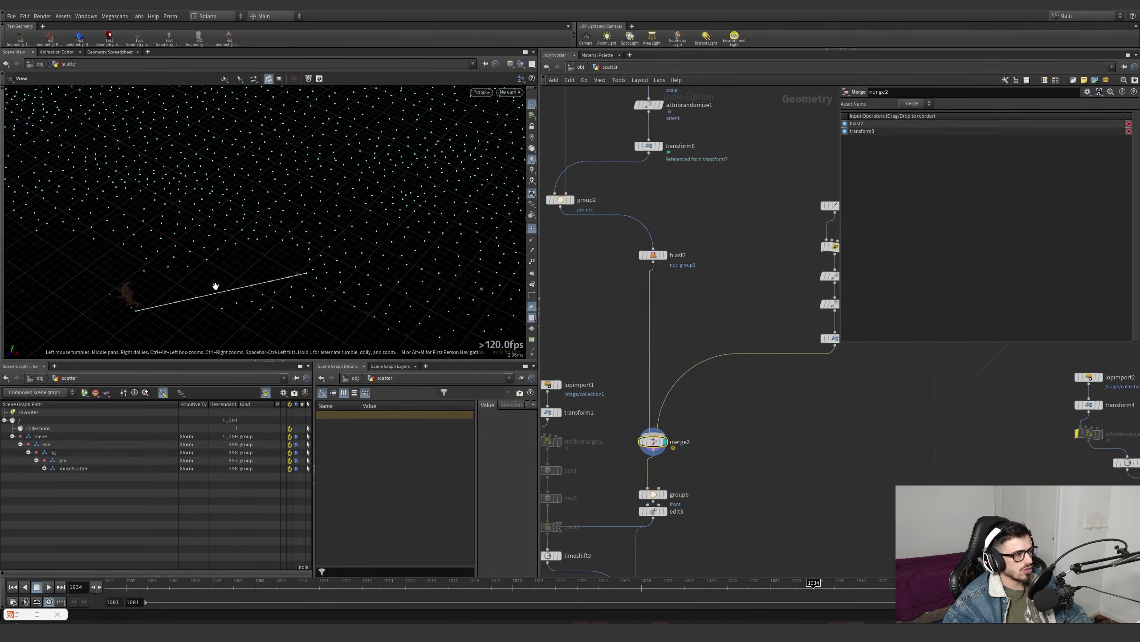
middle_click_drag(216, 286, 379, 239)
- Display group6 and edit3 in turn to examine the grouped front points and the manually adjusted line points
middle_click_drag(678, 475, 704, 390)
left_click(683, 397)
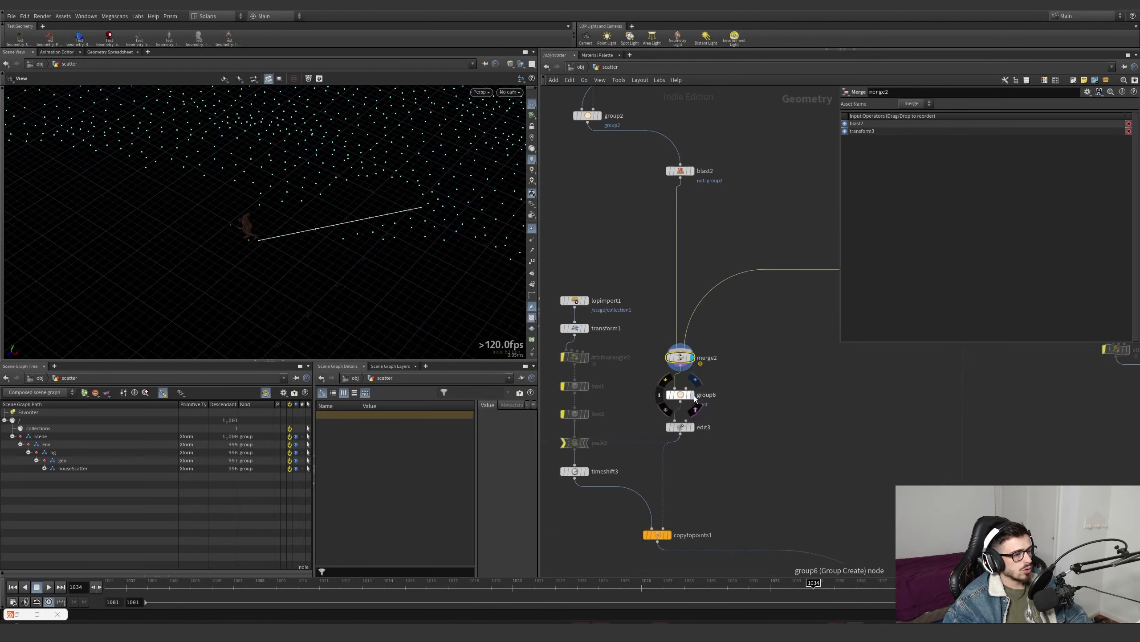
left_click_drag(415, 229, 387, 239)
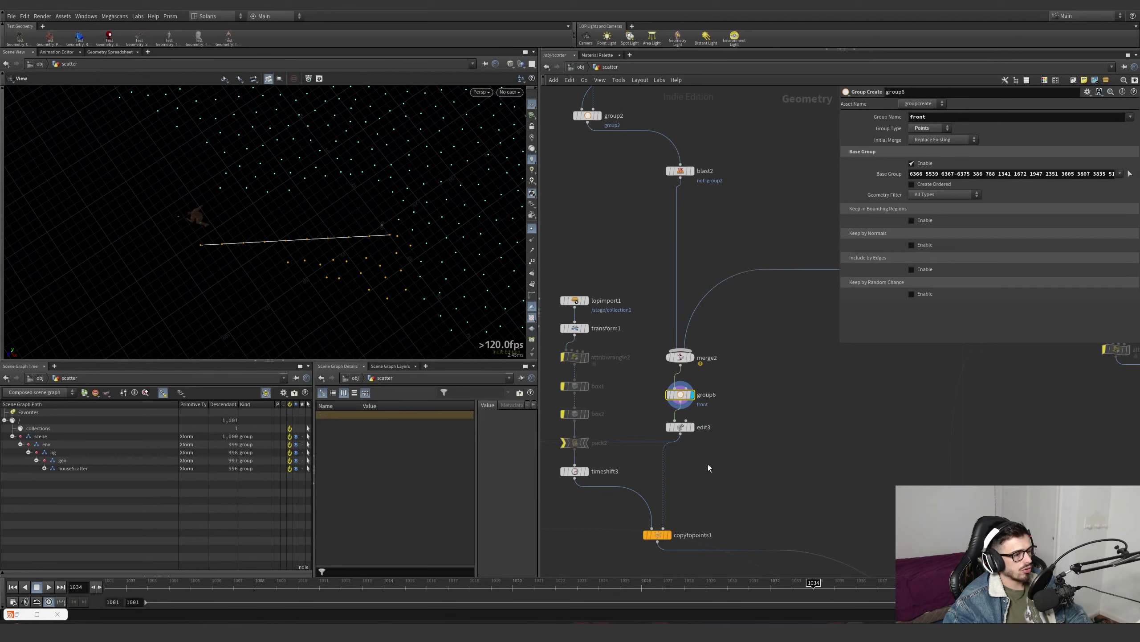
left_click(680, 427)
left_click_drag(314, 251, 342, 231)
middle_click_drag(695, 468, 747, 423)
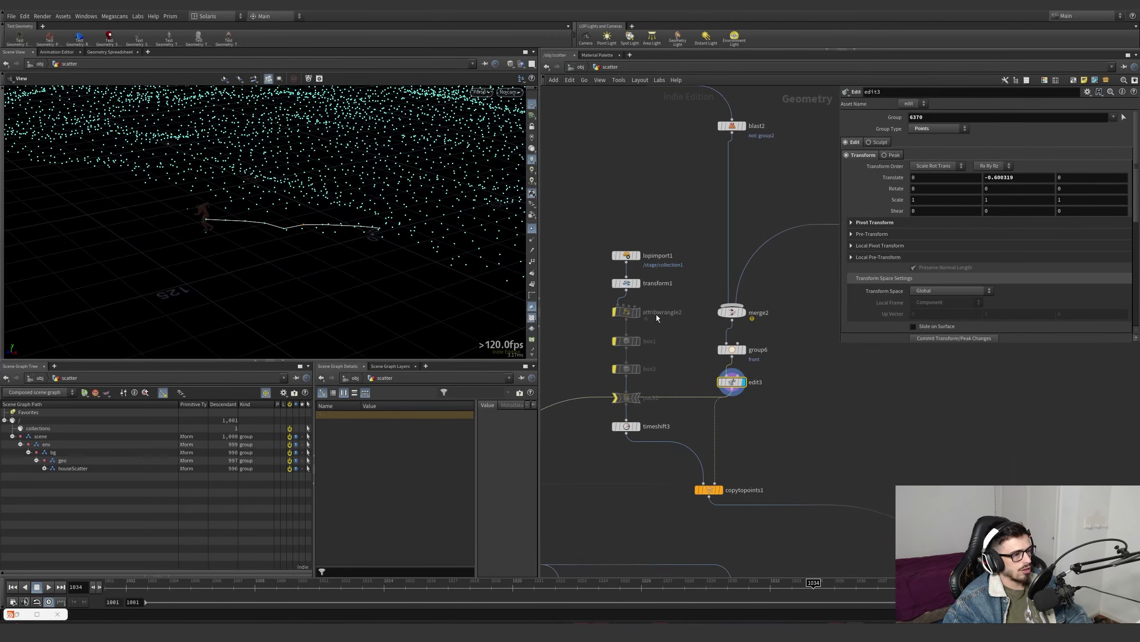
- Display timeshift3 for the imported house geometry, and copytopoints1 to see the houses copied onto the points
left_click(638, 427)
left_click_drag(601, 457, 648, 414)
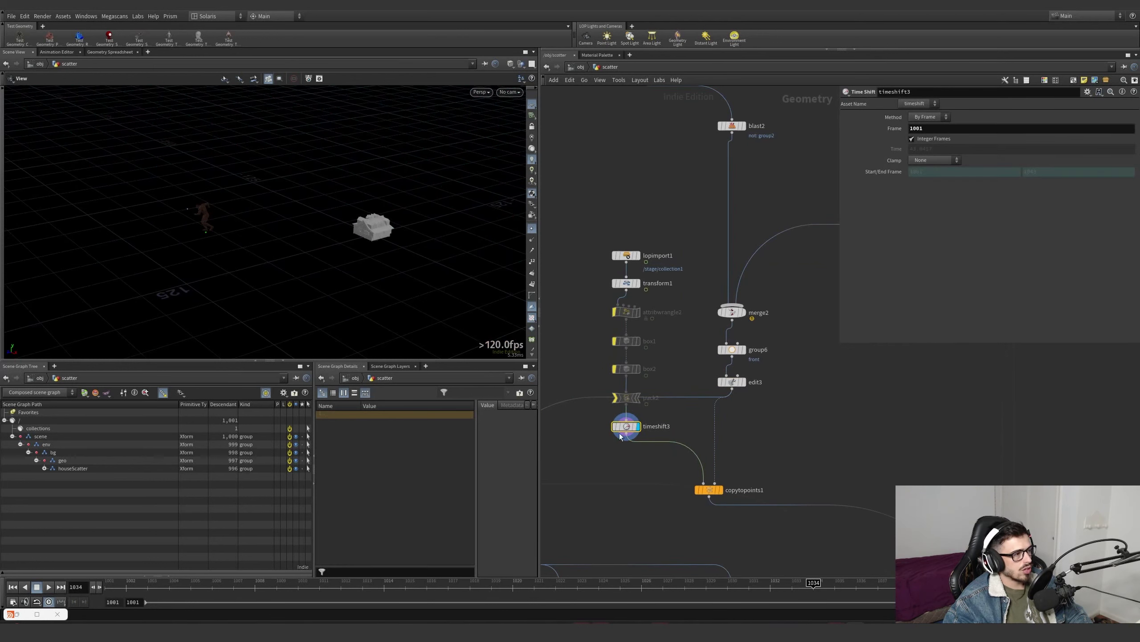
left_click(721, 490)
left_click_drag(653, 512, 741, 472)
left_click_drag(254, 209, 287, 270)
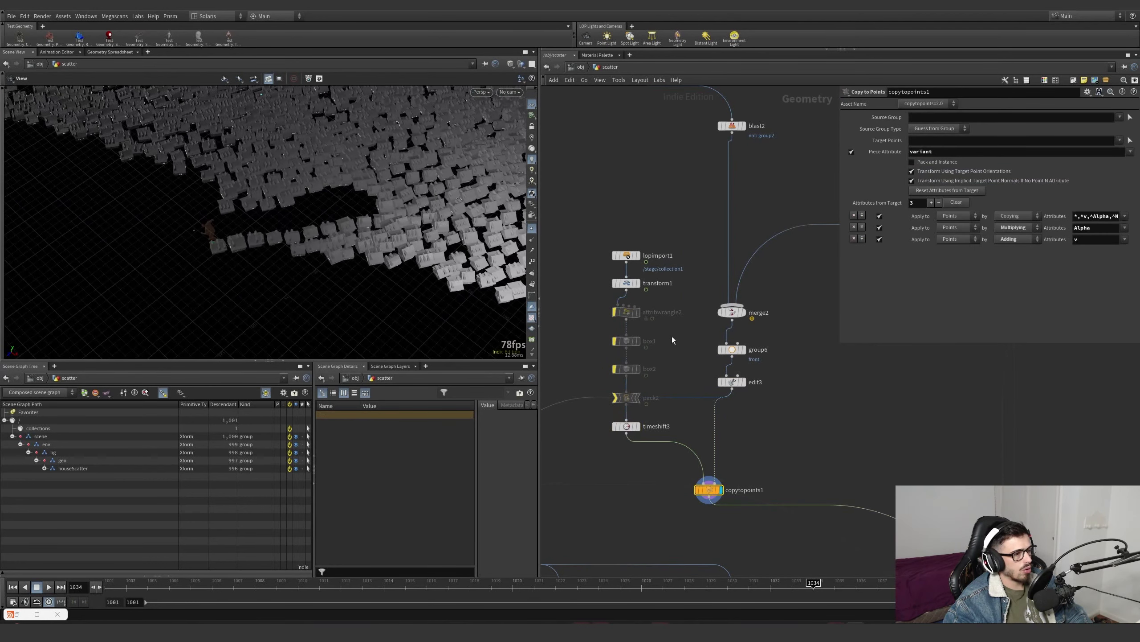
- Try to move a front-row house point vertically with edit3, undo the move and restart the point selection
scroll(762, 395, "up", 2)
left_click_drag(768, 402, 710, 371)
key("Return")
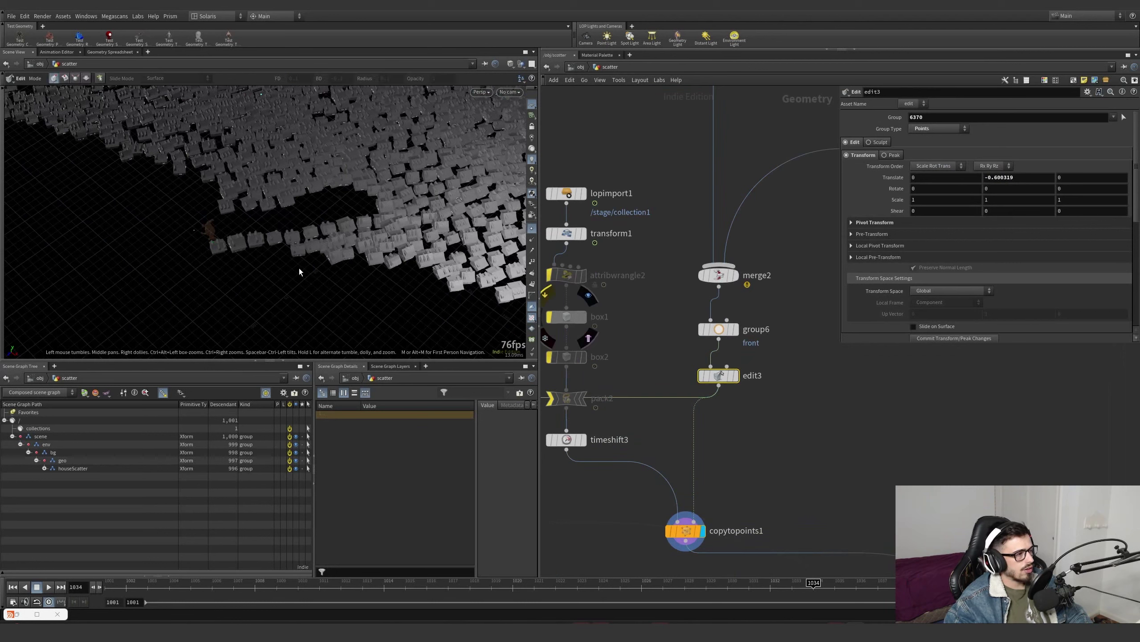
left_click_drag(316, 221, 311, 201)
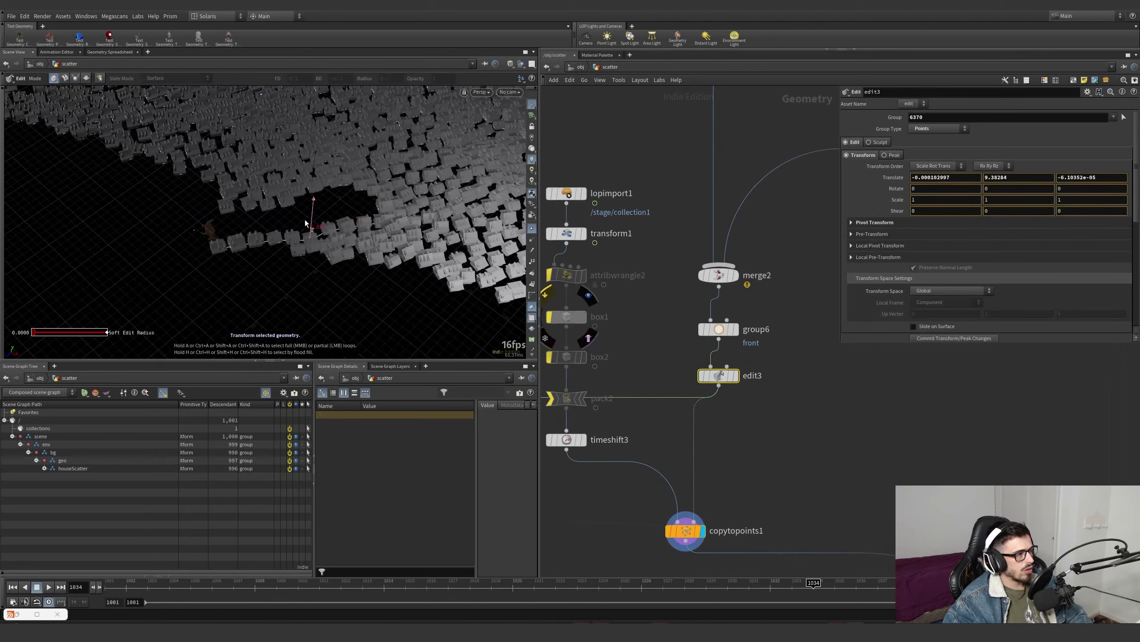
key("ctrl+z")
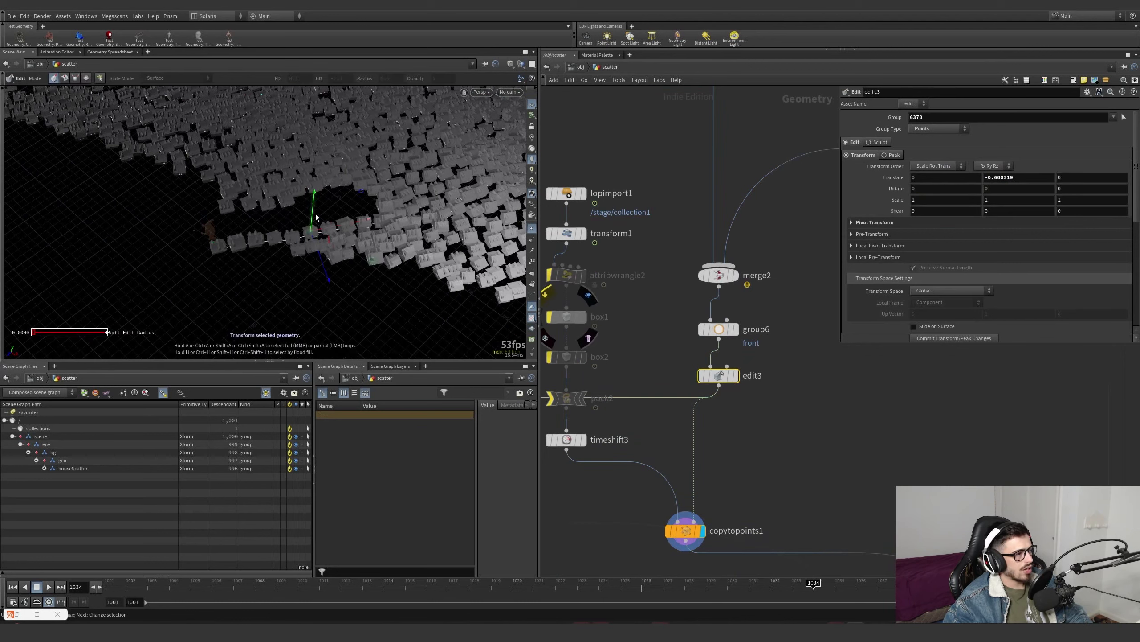
key("Escape")
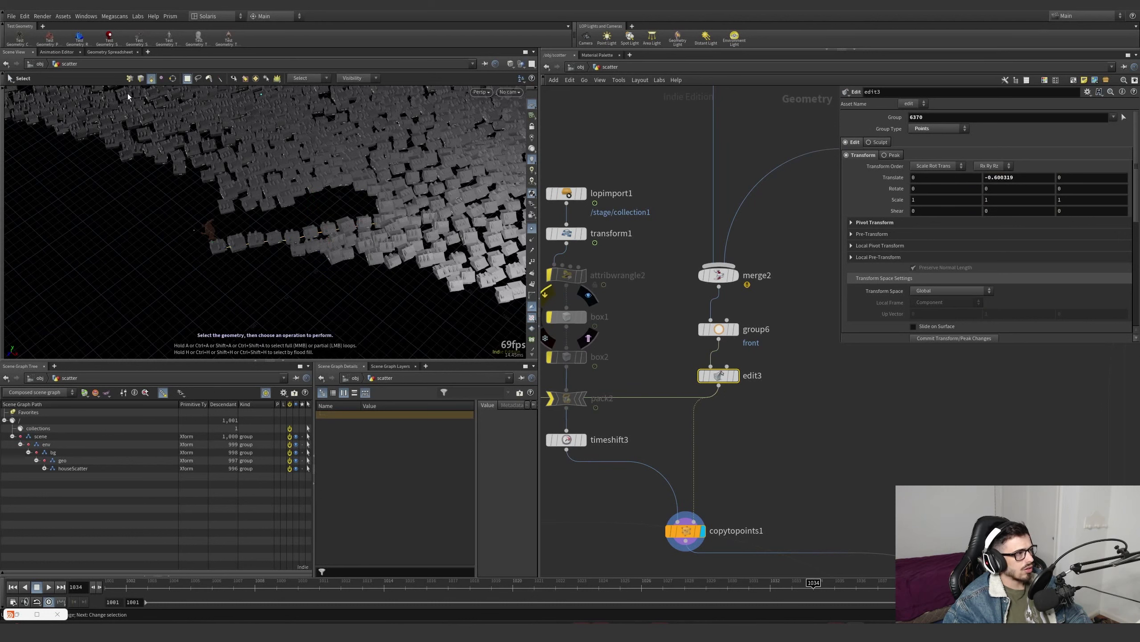
left_click(129, 78)
key("Return")
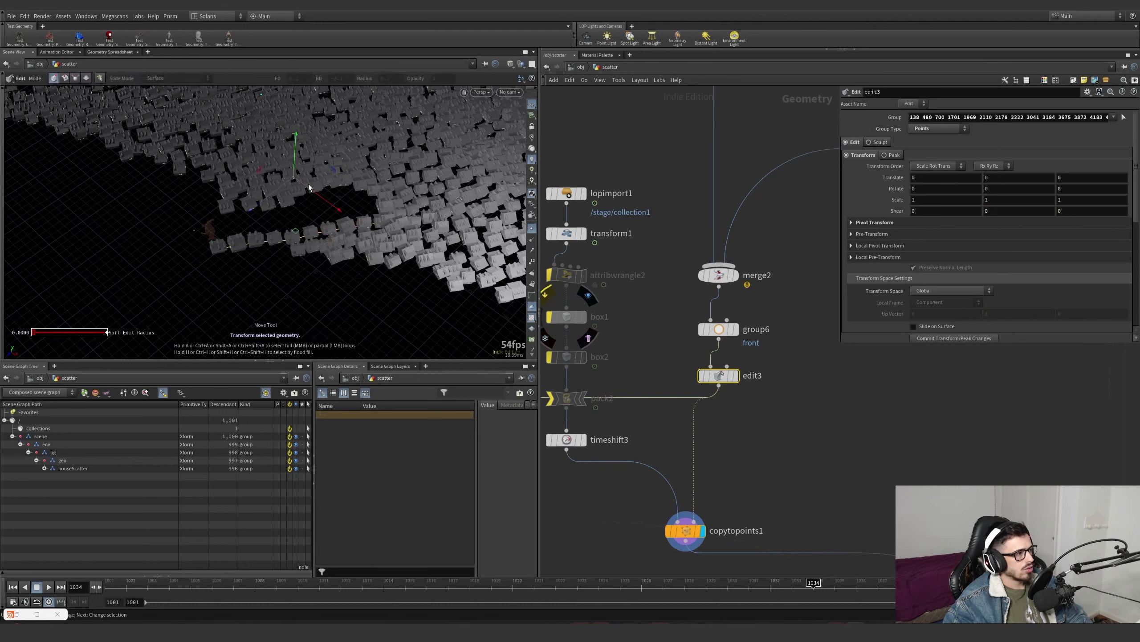
key("Escape")
- Examine the copied houses up close and from several angles, following the front row beside the titan
left_click_drag(296, 168, 334, 178)
right_click_drag(333, 179, 353, 176)
left_click_drag(354, 176, 377, 173)
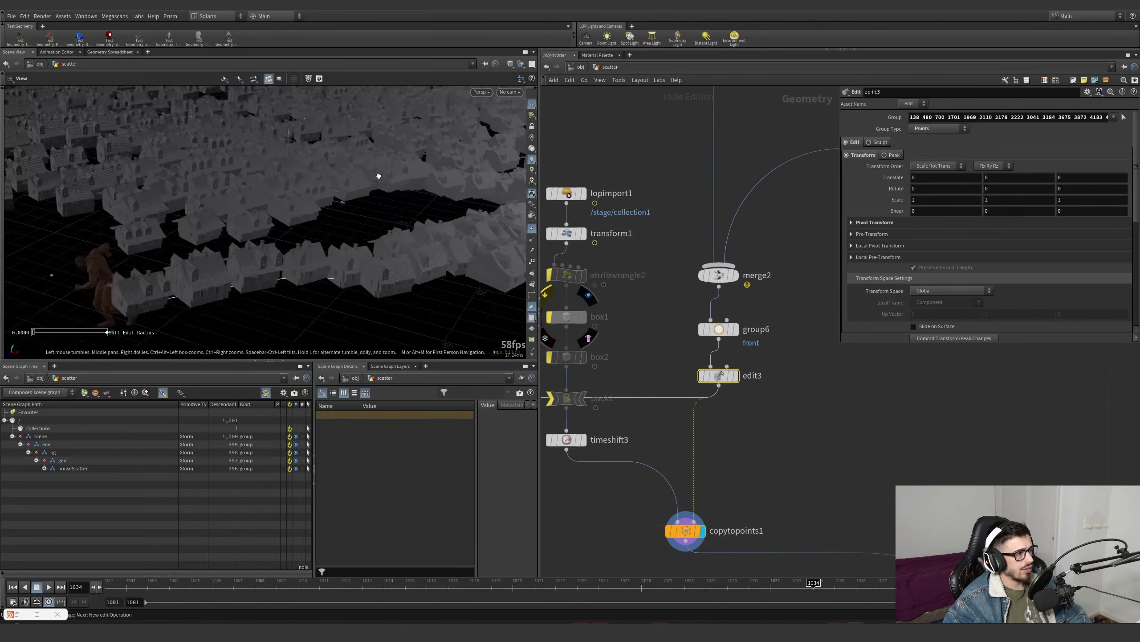
right_click_drag(377, 174, 482, 149)
middle_click_drag(234, 199, 226, 186)
right_click_drag(226, 185, 77, 254)
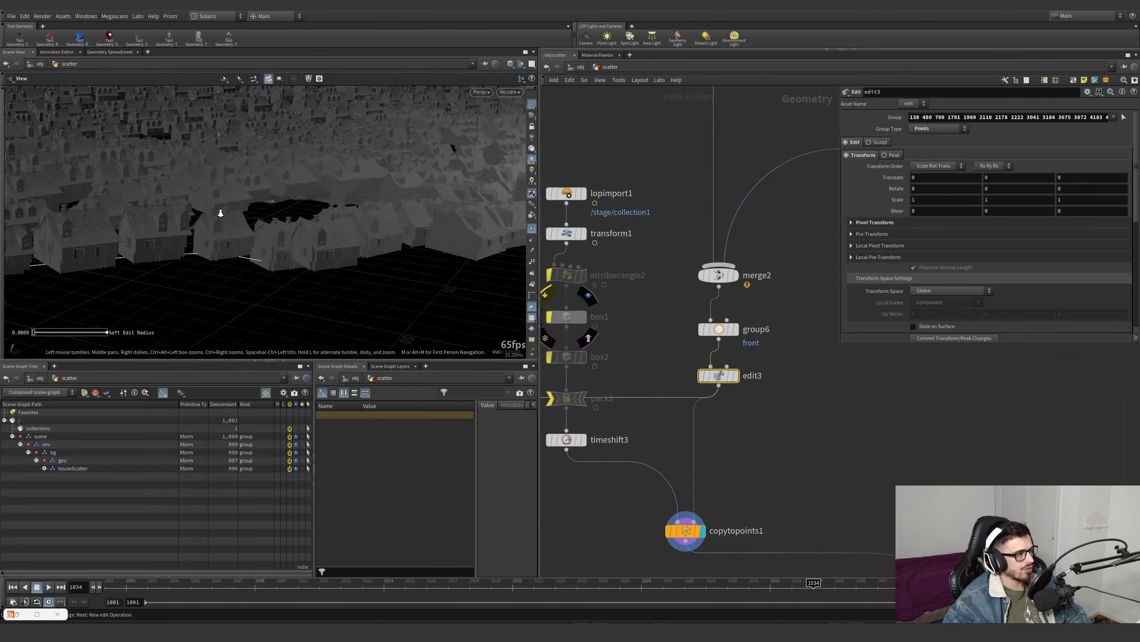
right_click_drag(221, 212, 197, 249)
middle_click_drag(197, 250, 194, 261)
left_click_drag(326, 247, 247, 221)
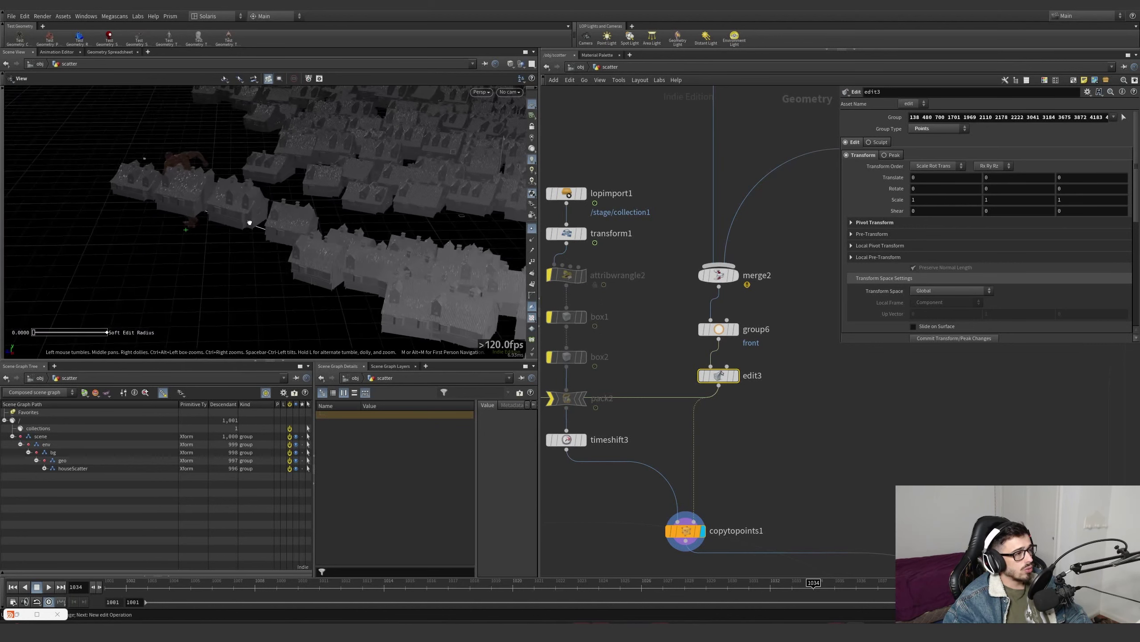
right_click_drag(246, 221, 425, 255)
- Look through cam_final_bake and scrub to frame 1005 to check the houses in the shot
key("Return")
left_click(510, 92)
left_click(523, 160)
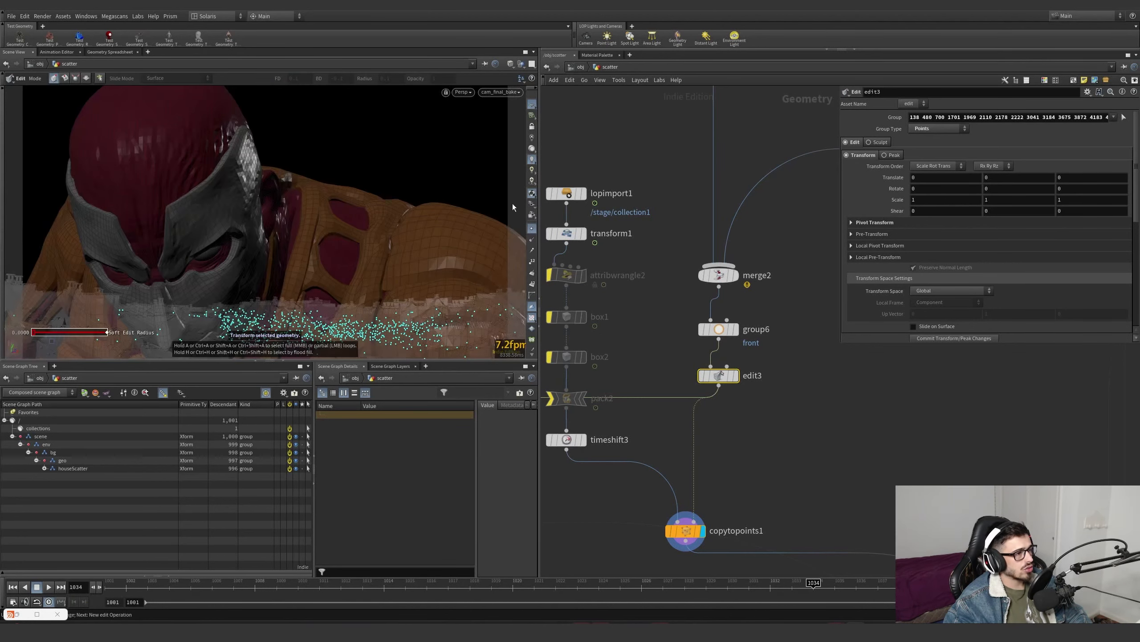
left_click_drag(426, 584, 191, 557)
- Locate the scatter2 branch and display scatter2 and blast3 to compare its points before and after culling
scroll(645, 351, "down", 5)
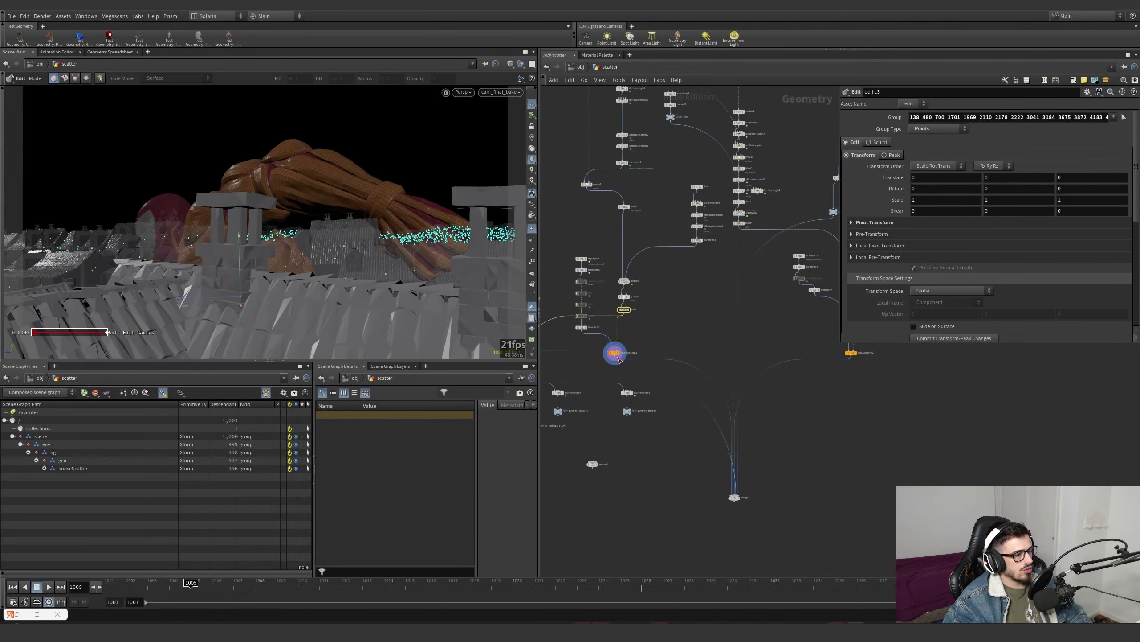
left_click_drag(619, 359, 635, 346)
scroll(683, 301, "up", 5)
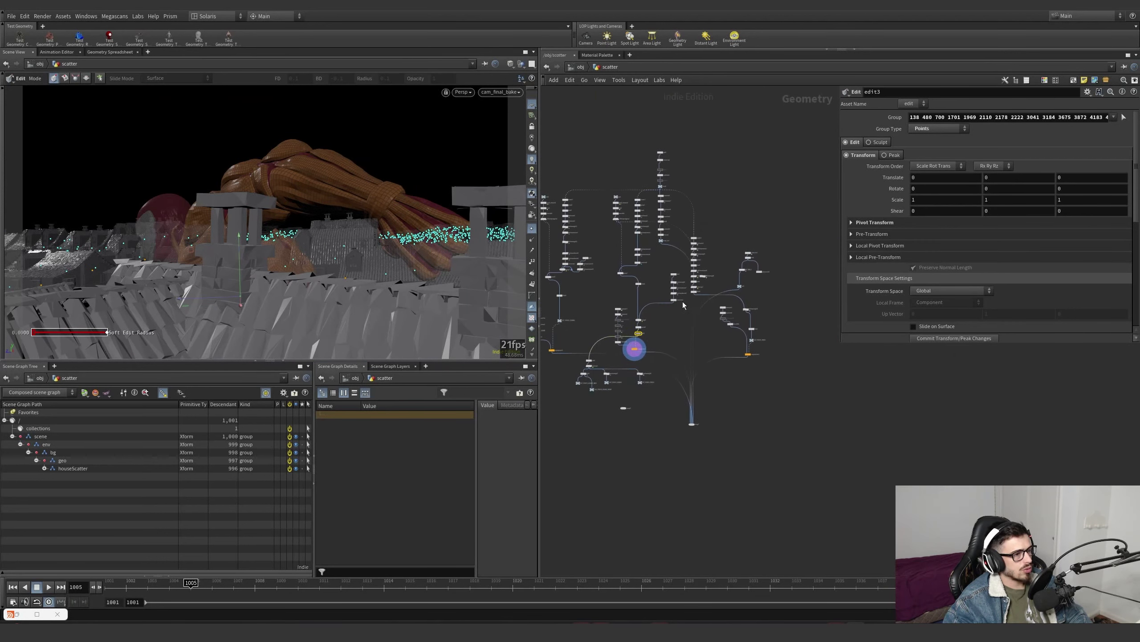
scroll(767, 281, "up", 2)
scroll(768, 281, "up", 5)
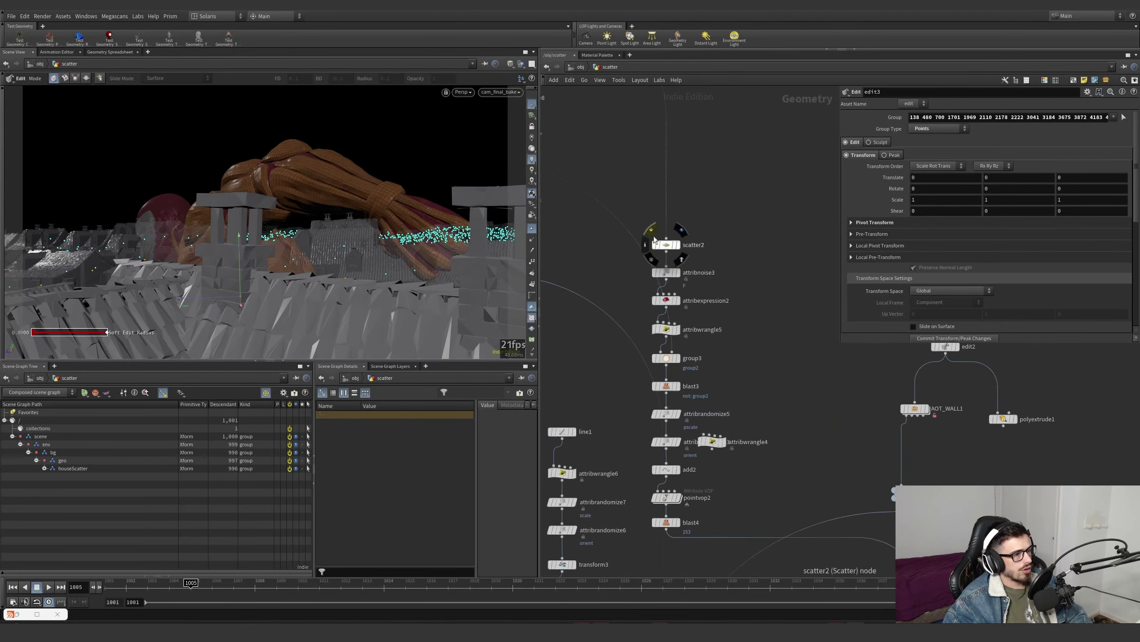
left_click(682, 246)
middle_click_drag(734, 360, 709, 307)
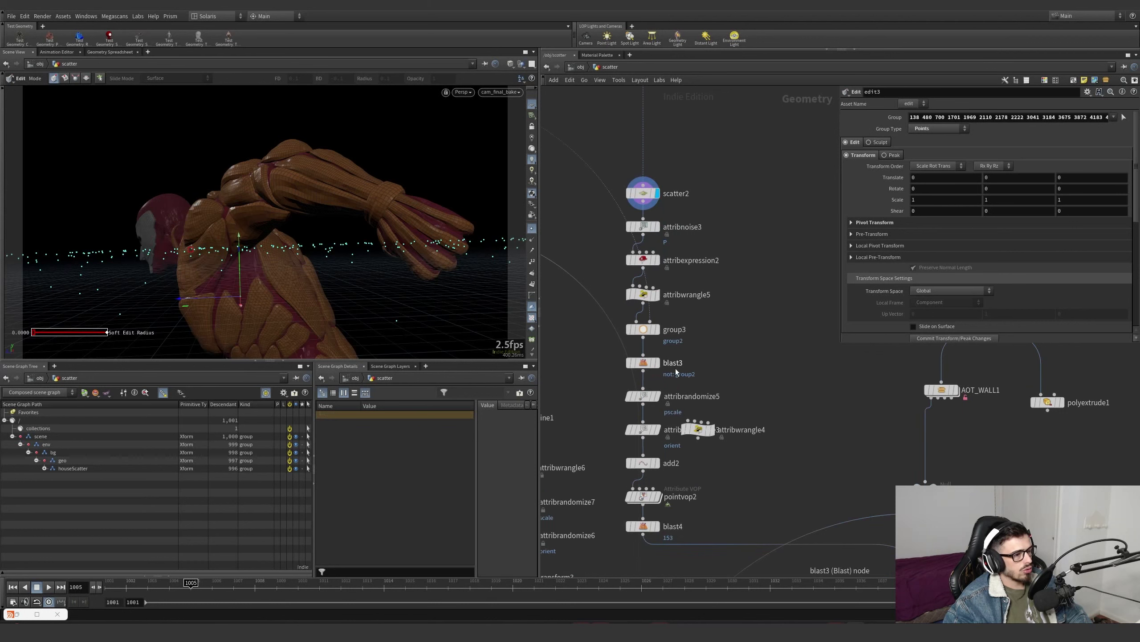
left_click(658, 362)
scroll(708, 399, "down", 3)
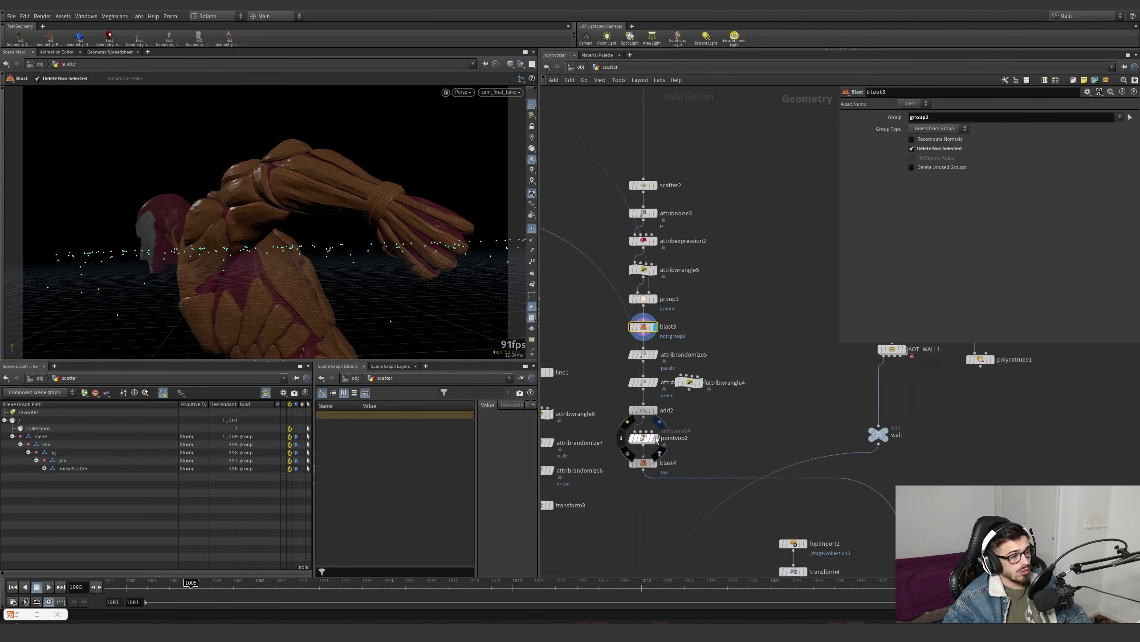
- Display pointvop2, inspect the random and ramp nodes feeding the prueba bind inside it, and return to the scatter network
left_click(644, 440)
double_click(644, 442)
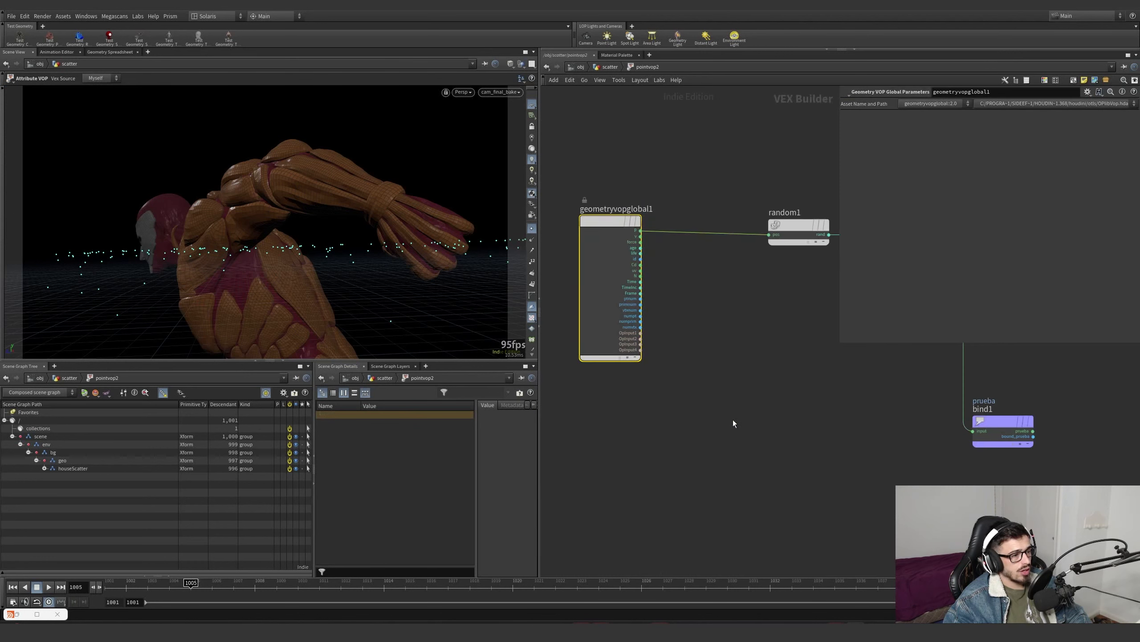
middle_click_drag(758, 411, 653, 431)
scroll(652, 431, "down", 3)
mouse_move(786, 452)
left_mouse_down()
mouse_move(788, 432)
mouse_move(794, 442)
left_mouse_up()
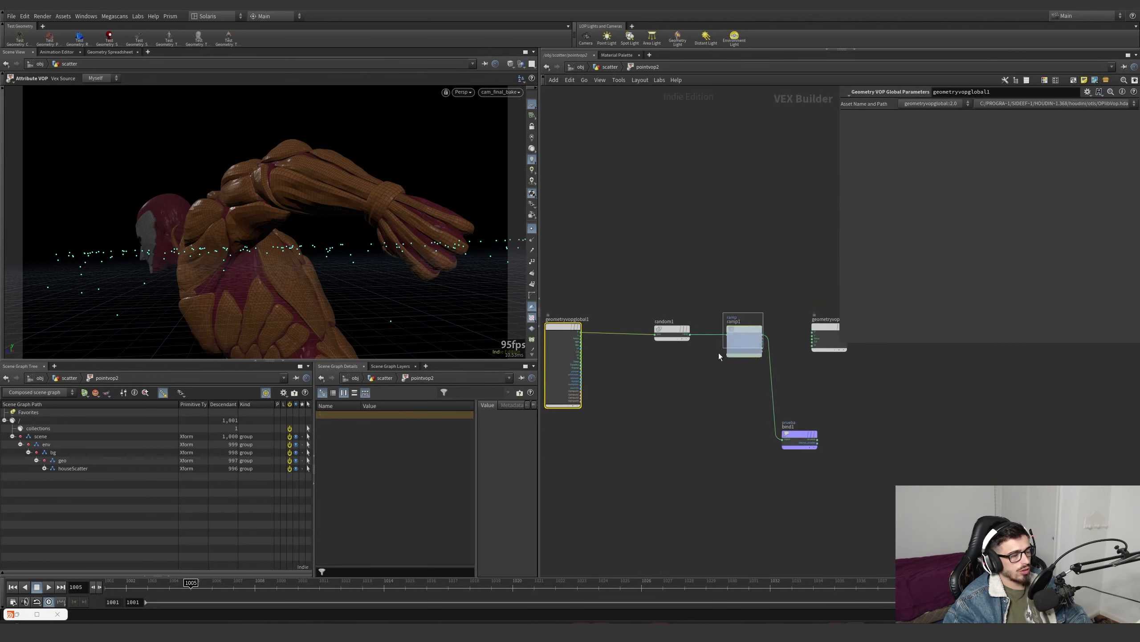
left_click_drag(741, 339, 736, 441)
left_click_drag(681, 340, 682, 444)
left_click_drag(849, 402, 635, 481)
left_click(607, 68)
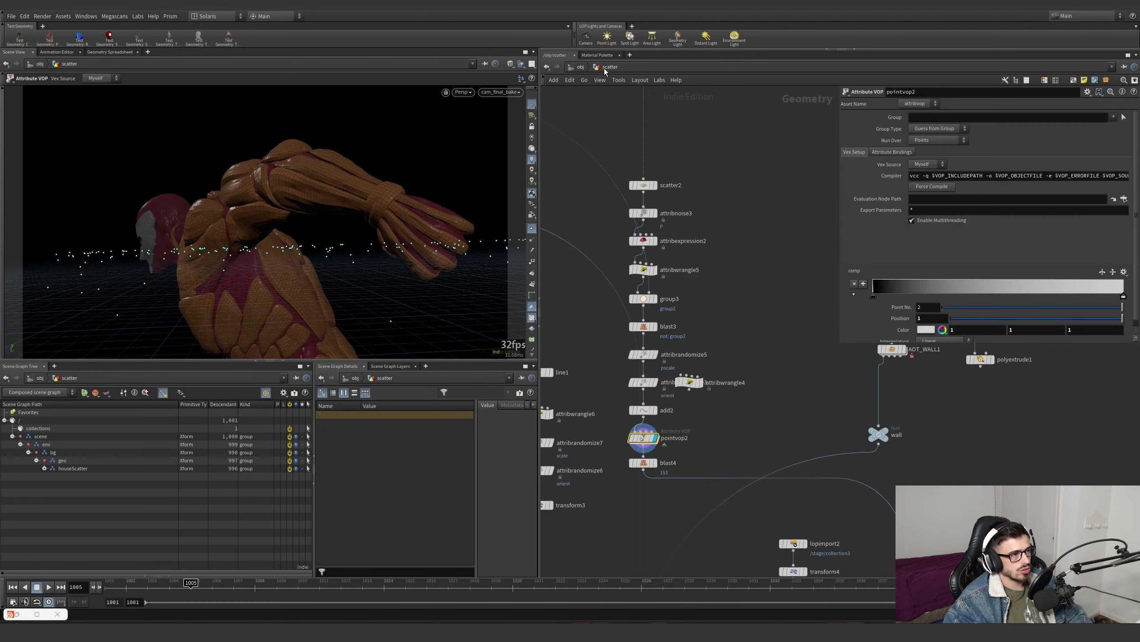
- Display blast4 below pointvop2 and open its parameters to see which point it deletes
middle_click_drag(712, 422, 672, 348)
scroll(711, 389, "down", 4)
scroll(654, 391, "up", 4)
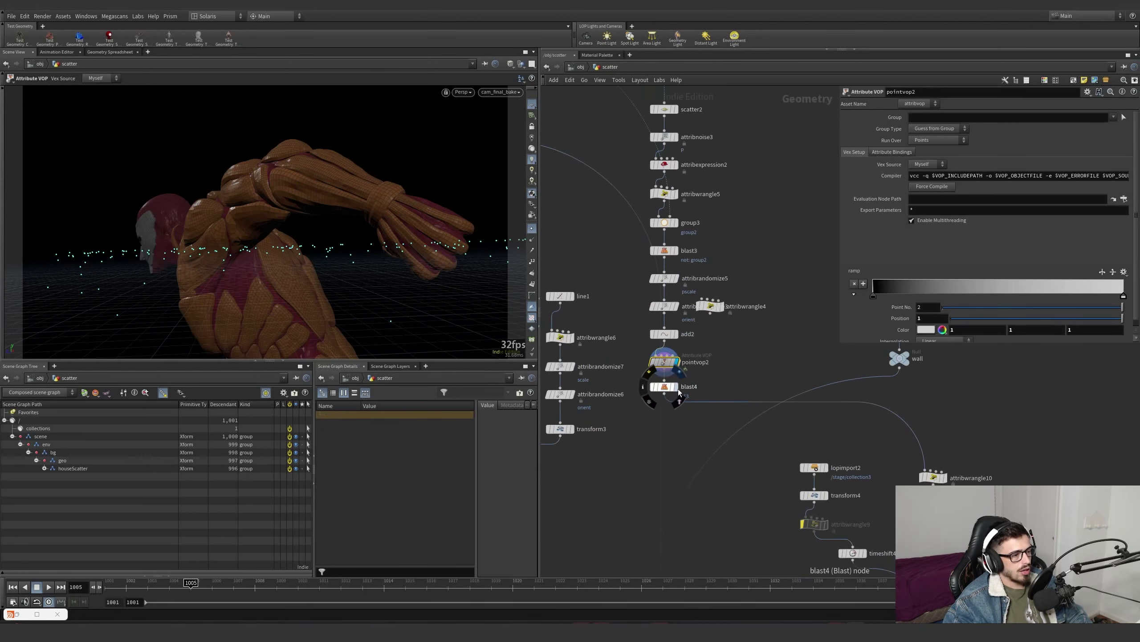
left_click(675, 386)
left_click(664, 386)
- Display copytopoints2 and leave the camera view to examine the trees copied onto the points
scroll(788, 411, "down", 3)
middle_click_drag(758, 400, 654, 314)
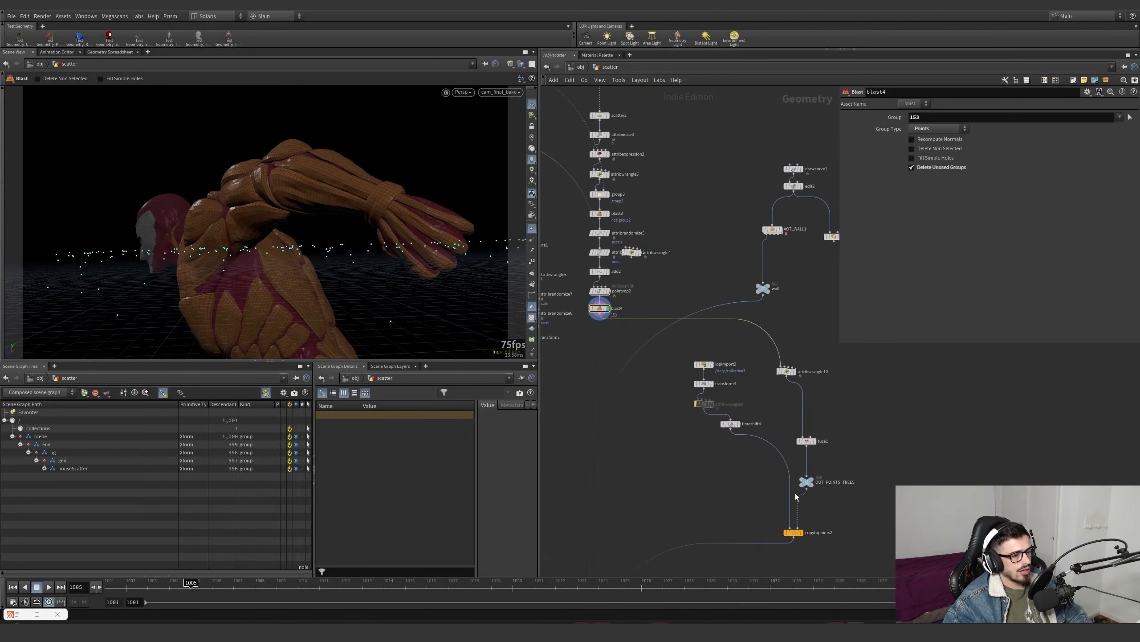
scroll(793, 523, "up", 2)
left_click(790, 532)
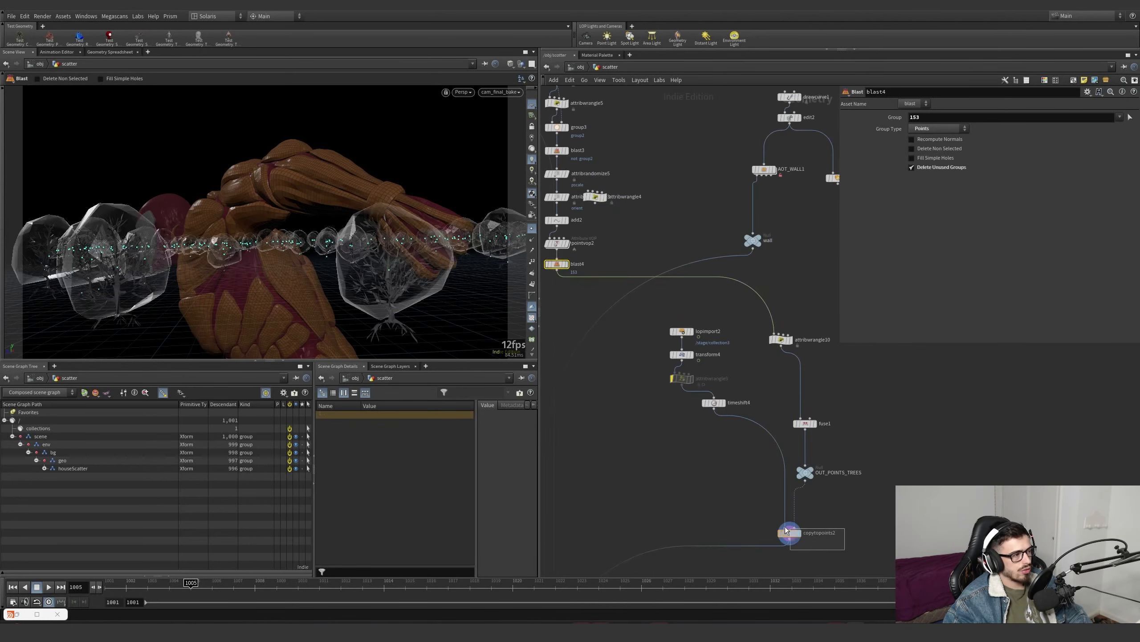
scroll(711, 430, "down", 3)
left_click_drag(341, 278, 404, 251)
scroll(746, 415, "down", 2)
scroll(823, 375, "up", 1)
- Open attribwrangle10 and highlight the multiplier part of its variant expression to show how tree variants are assigned
left_click(788, 352)
middle_click_drag(825, 289, 780, 326)
scroll(780, 320, "up", 2)
left_click_drag(982, 190, 937, 173)
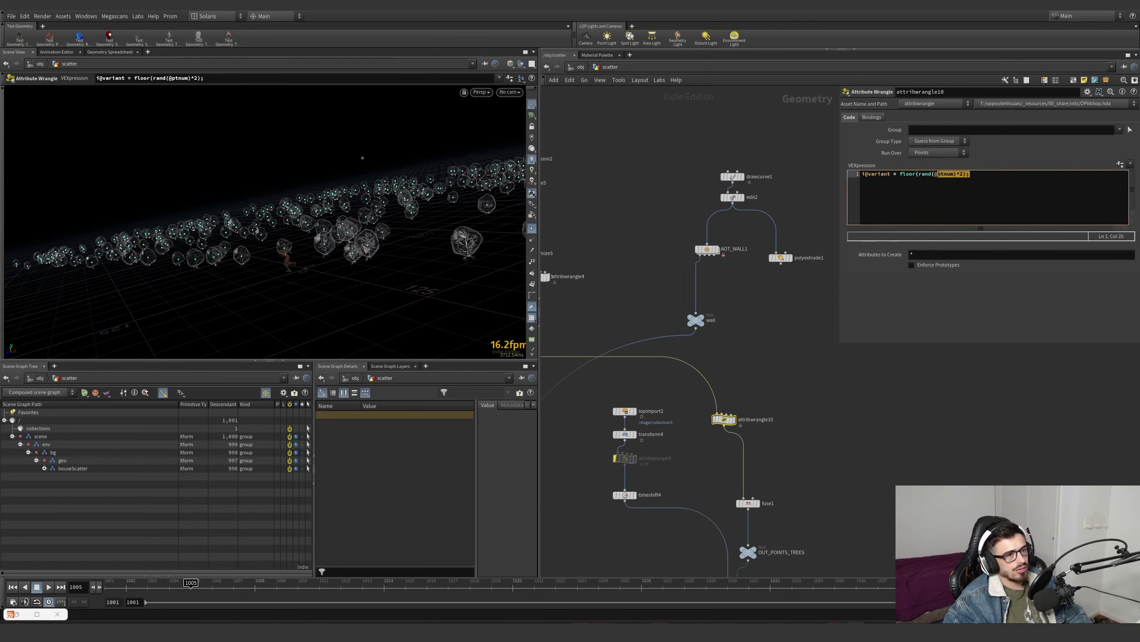
scroll(757, 291, "down", 6)
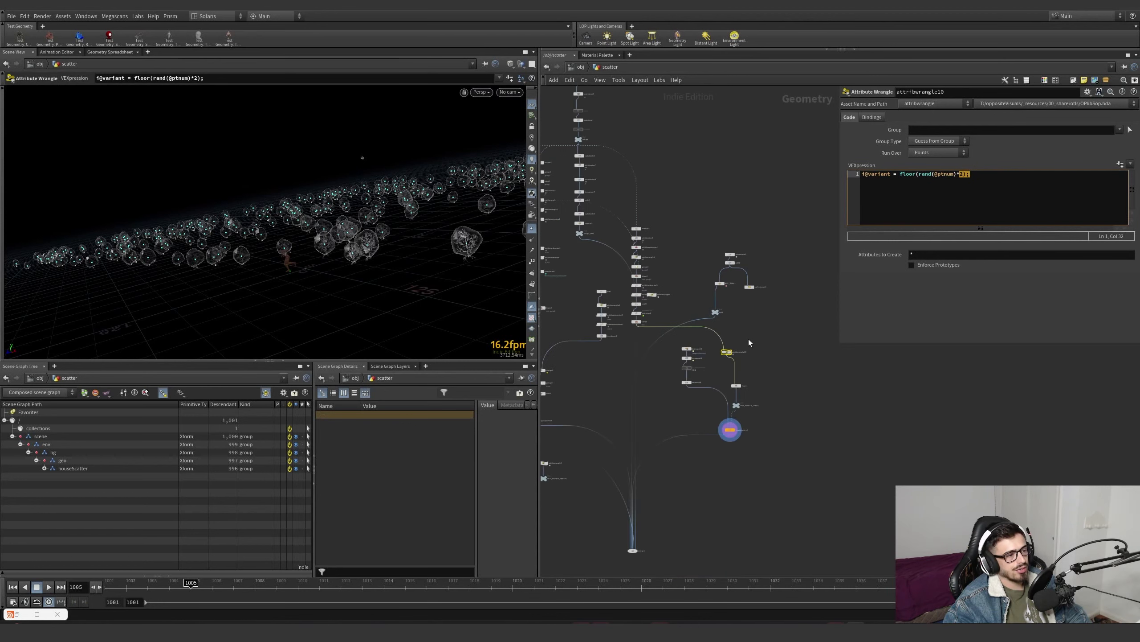
scroll(688, 371, "up", 3)
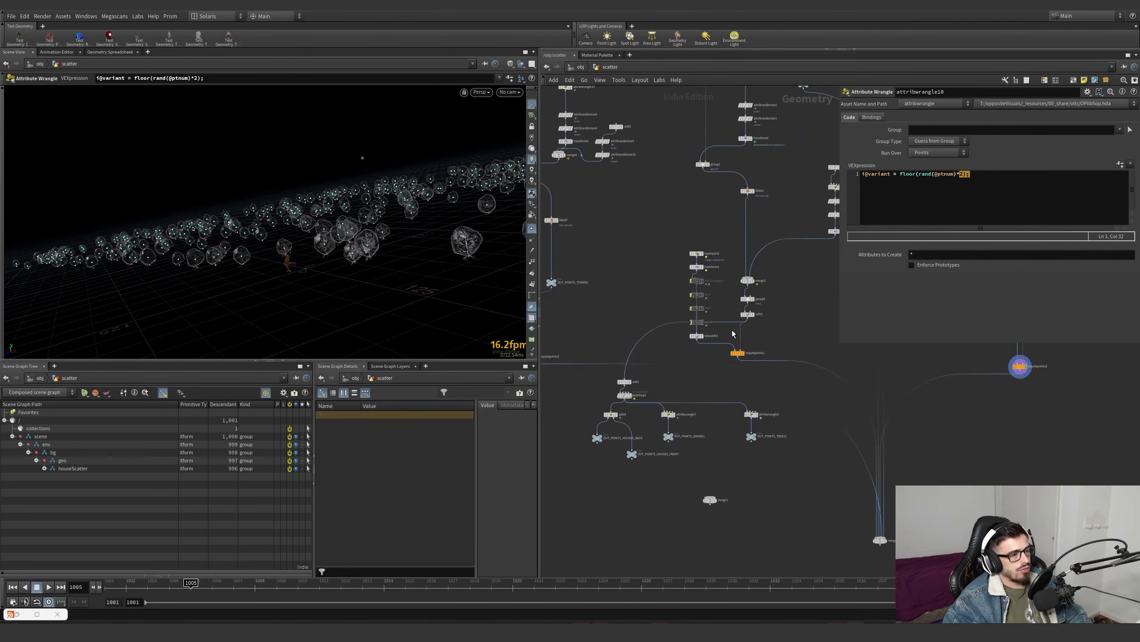
- Display group5 in the towers branch to examine which scattered points fall inside its bounding volume
middle_click_drag(644, 340, 672, 428)
scroll(672, 344, "up", 5)
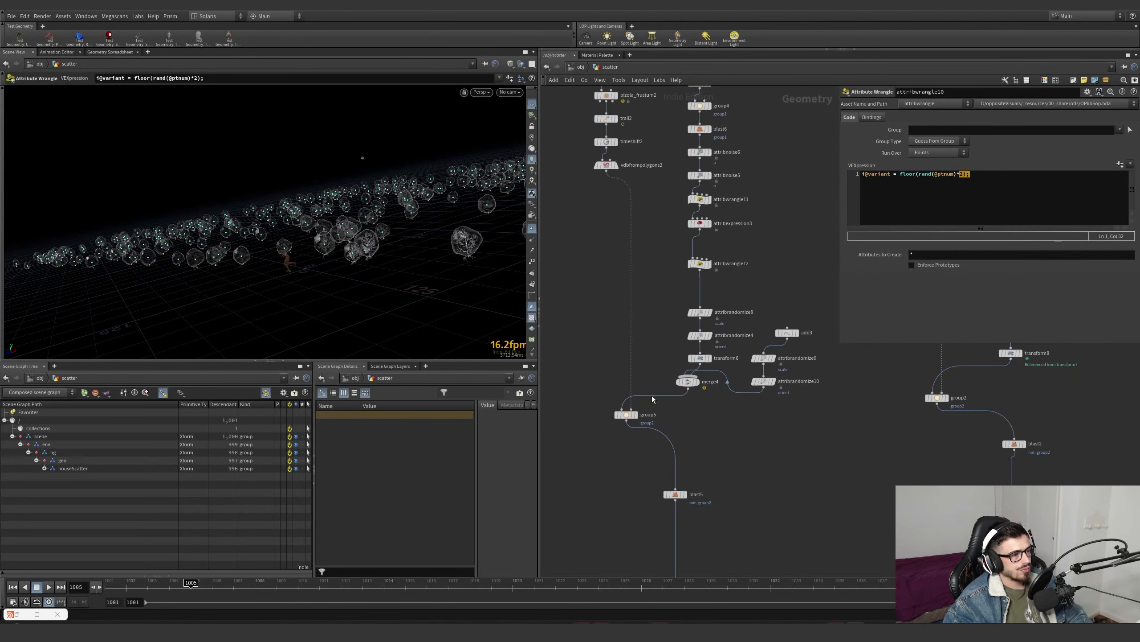
left_click(626, 415)
left_click_drag(321, 265, 263, 298)
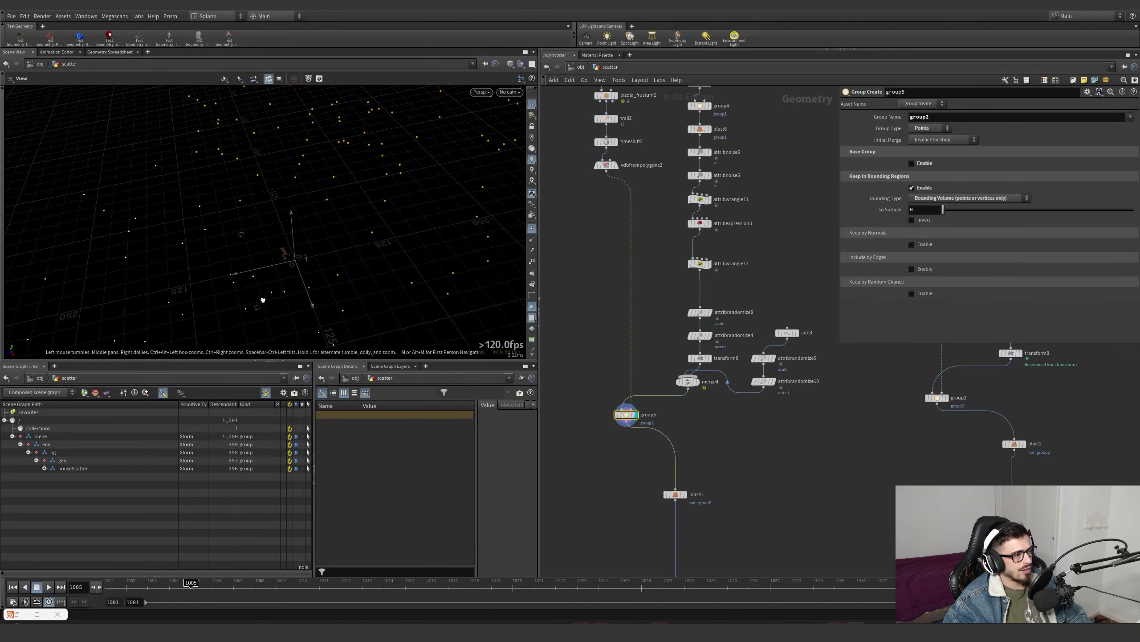
scroll(686, 376, "down", 10)
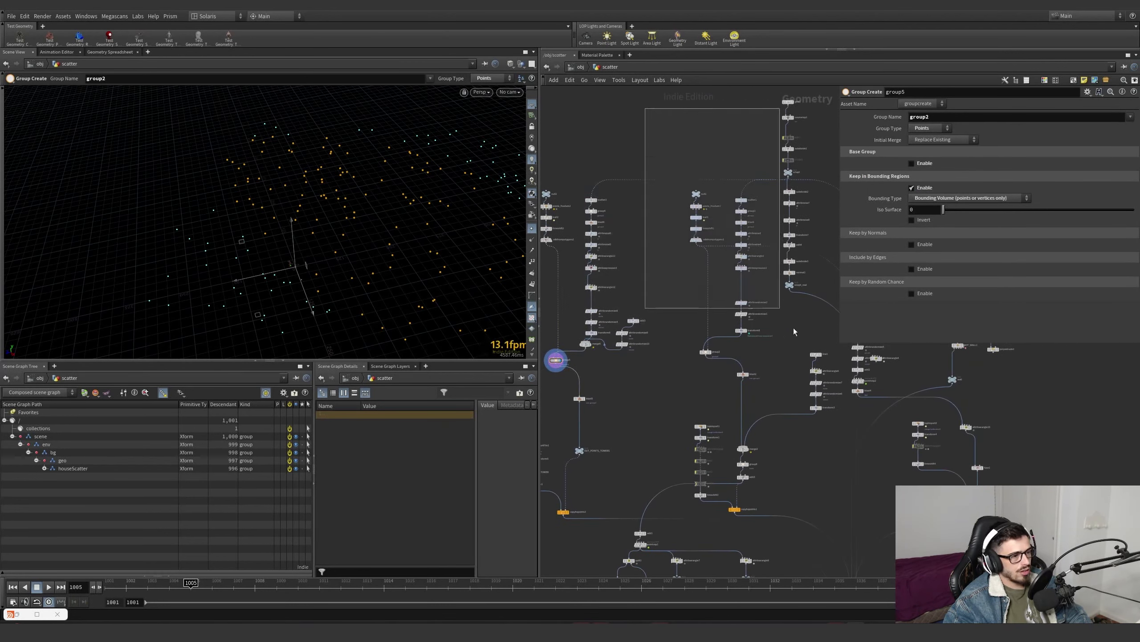
- Highlight the variant expression in attribwrangle11 and open attribwrangle12 to read its random height offset code
scroll(739, 228, "up", 4)
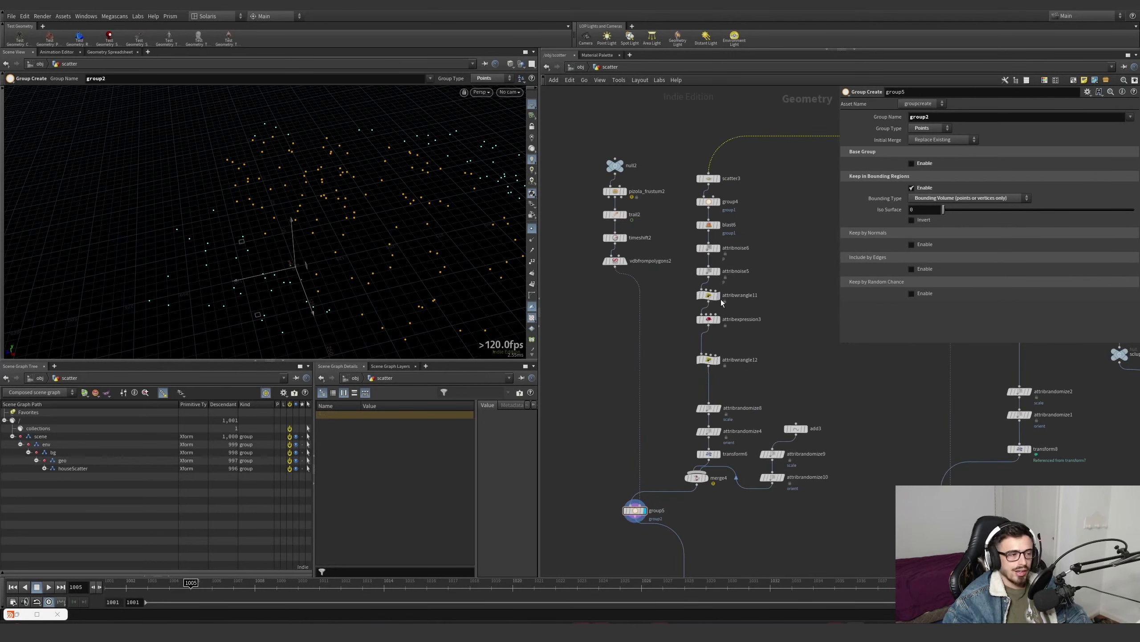
left_click_drag(746, 306, 682, 285)
left_click_drag(970, 174, 871, 173)
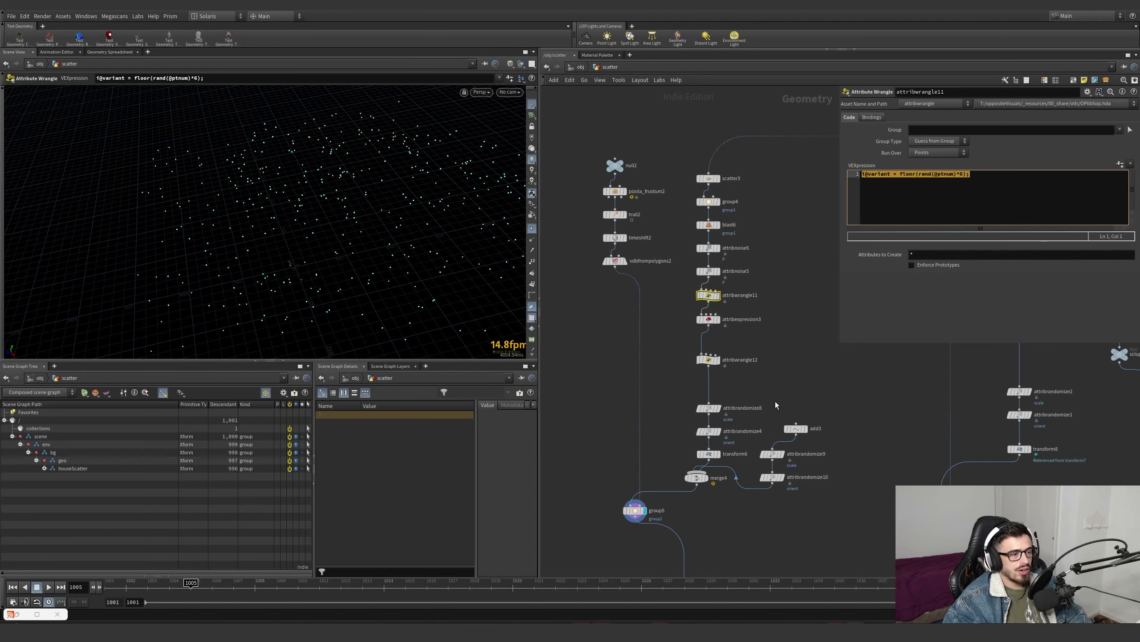
left_click(709, 359)
middle_click_drag(659, 507, 661, 447)
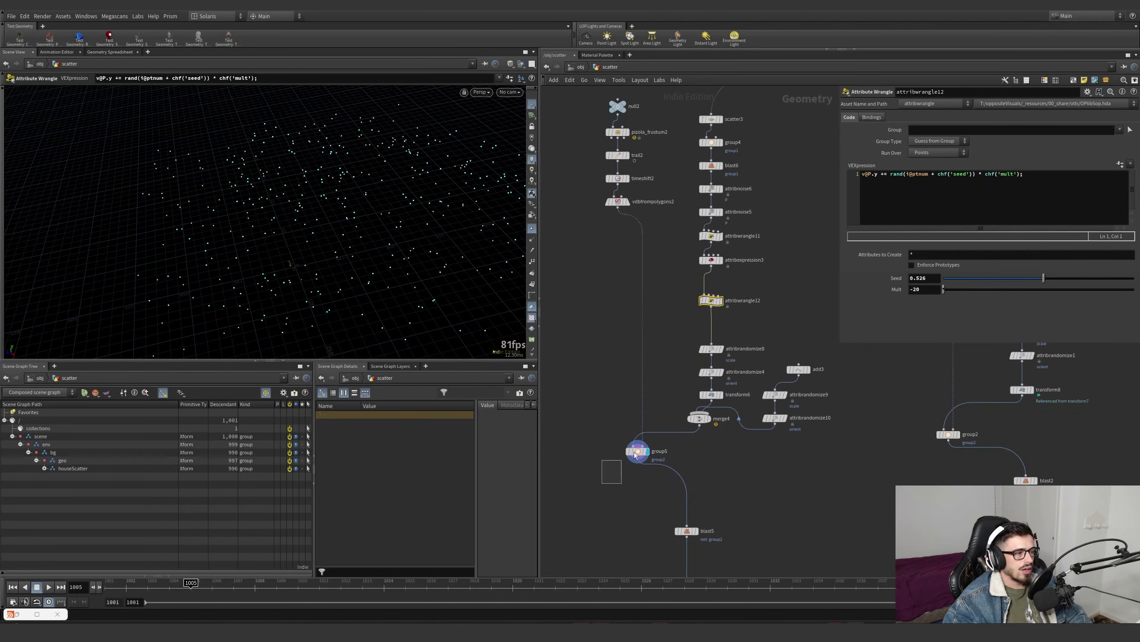
- Inspect group5's parameters and display blast5 to see the tower points it keeps
left_click(635, 453)
middle_click_drag(711, 511, 696, 429)
left_click(681, 450)
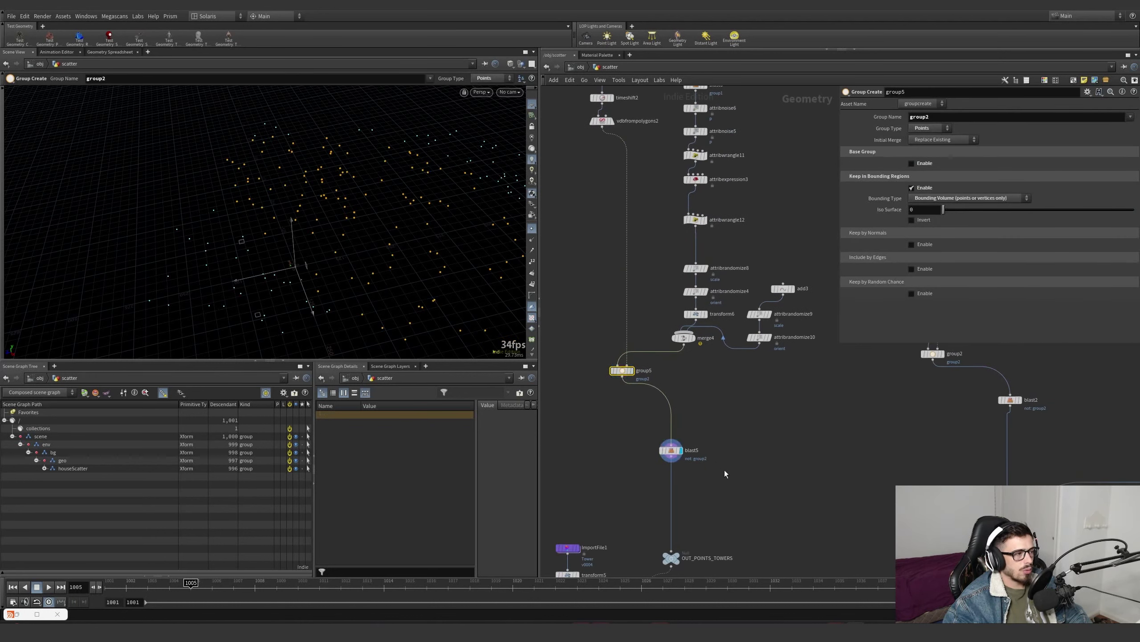
left_click(673, 450)
- Display copytopoints3 to examine the towers copied onto the OUT_POINTS_TOWERS points
middle_click_drag(738, 502, 729, 357)
left_click(638, 541)
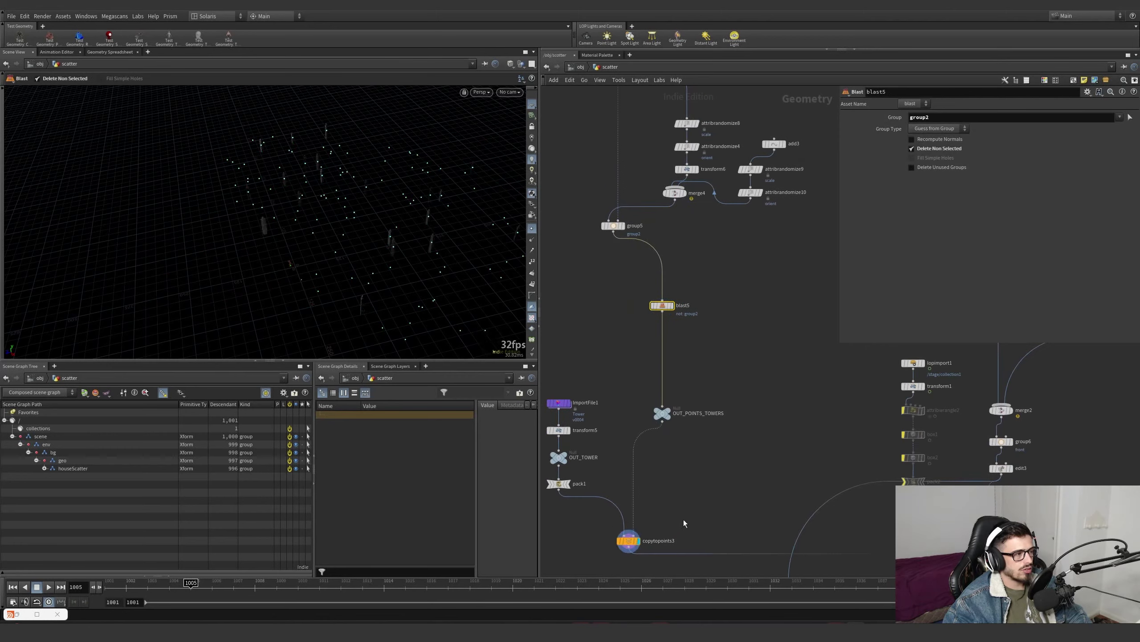
left_click(631, 540)
right_click_drag(433, 295, 560, 214, "alt")
left_click_drag(426, 256, 377, 236, "alt")
middle_click_drag(612, 394, 619, 334)
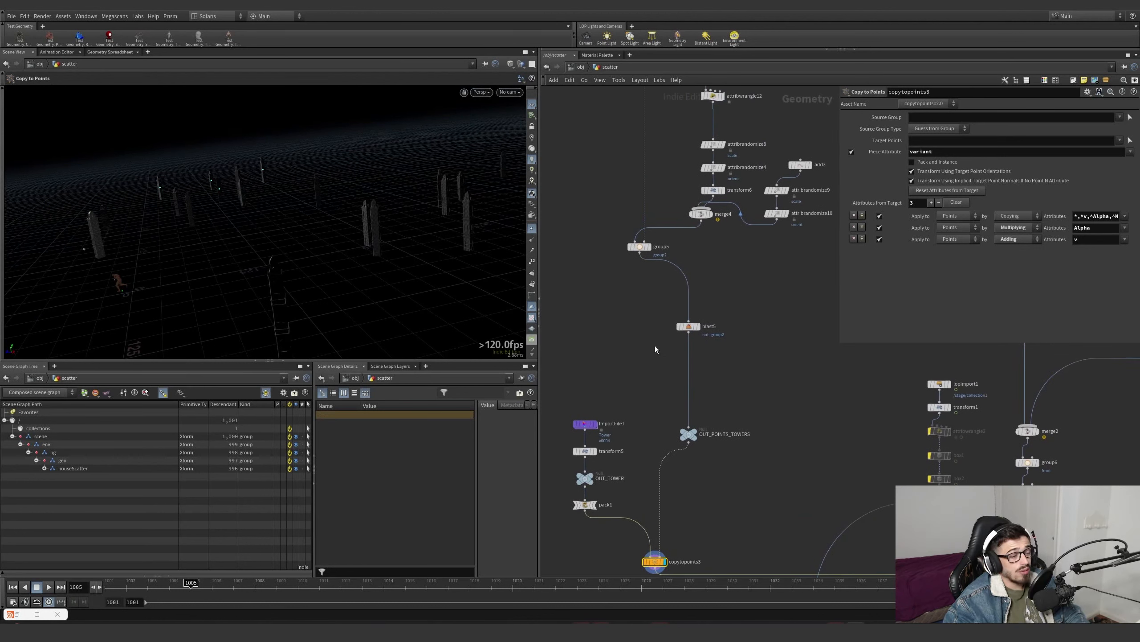
- Bypass attribwrangle11 to compare the towers without its variant attribute, and re-enable the node
middle_click_drag(751, 116, 735, 279)
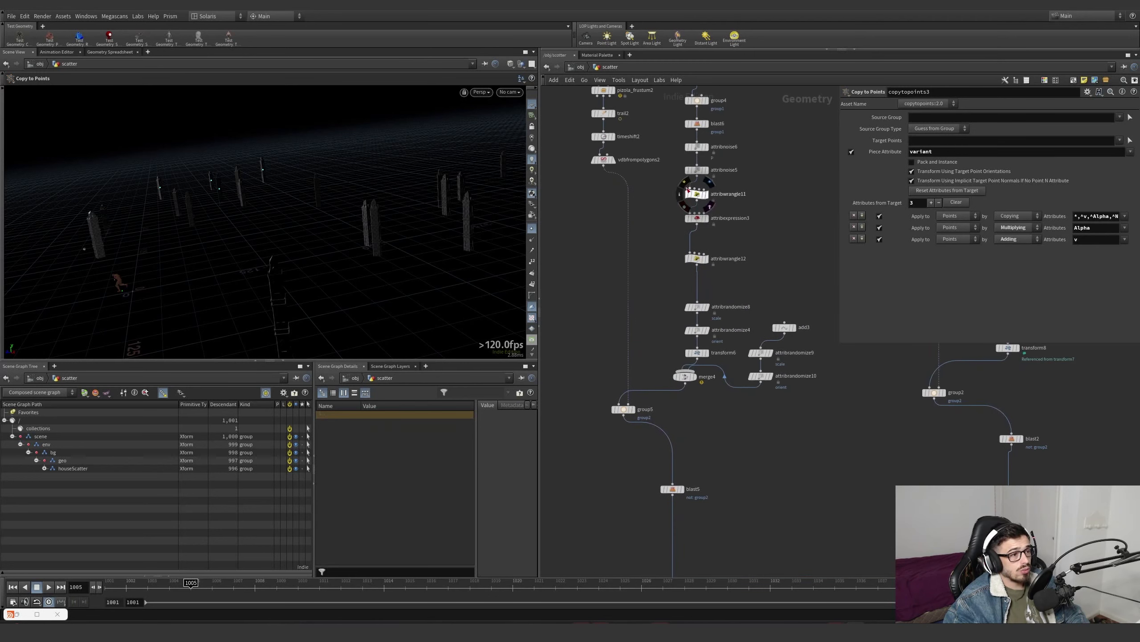
left_click(684, 185)
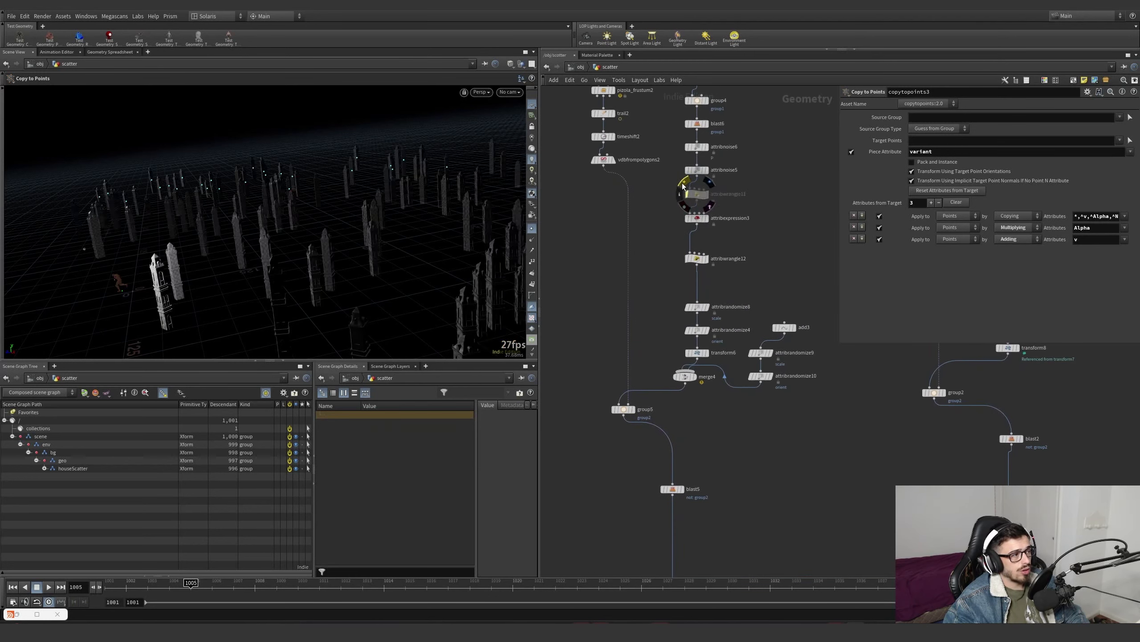
left_click(684, 185)
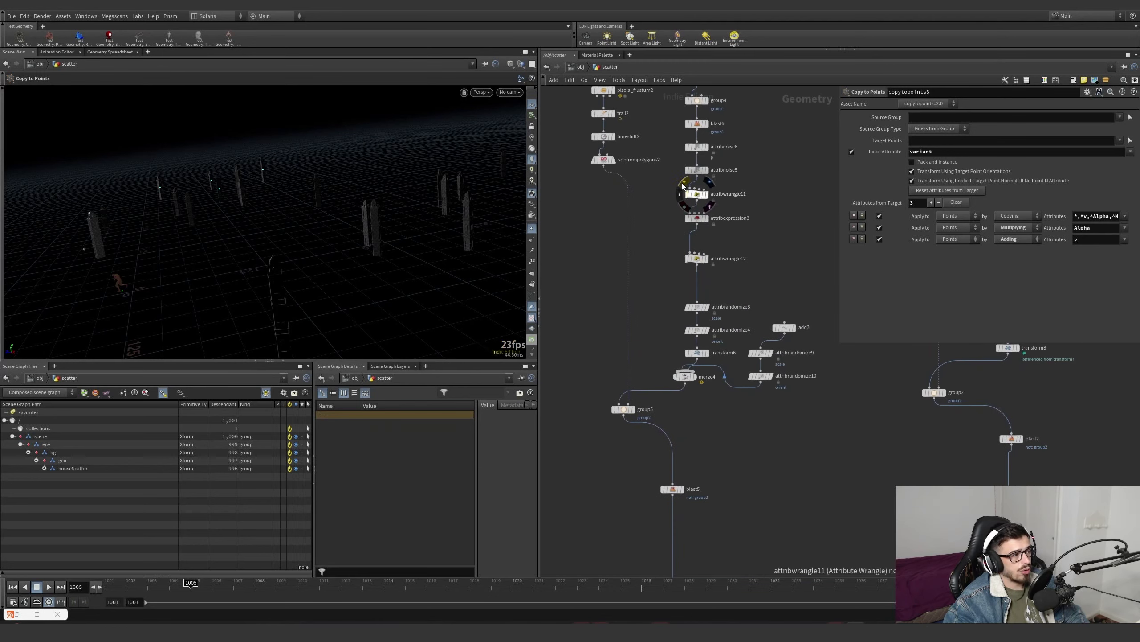
- Look through the scene's final camera to check how the copied towers frame the titan
left_click(510, 93)
left_click(529, 178)
middle_click_drag(715, 474, 711, 352)
scroll(711, 352, "down", 3)
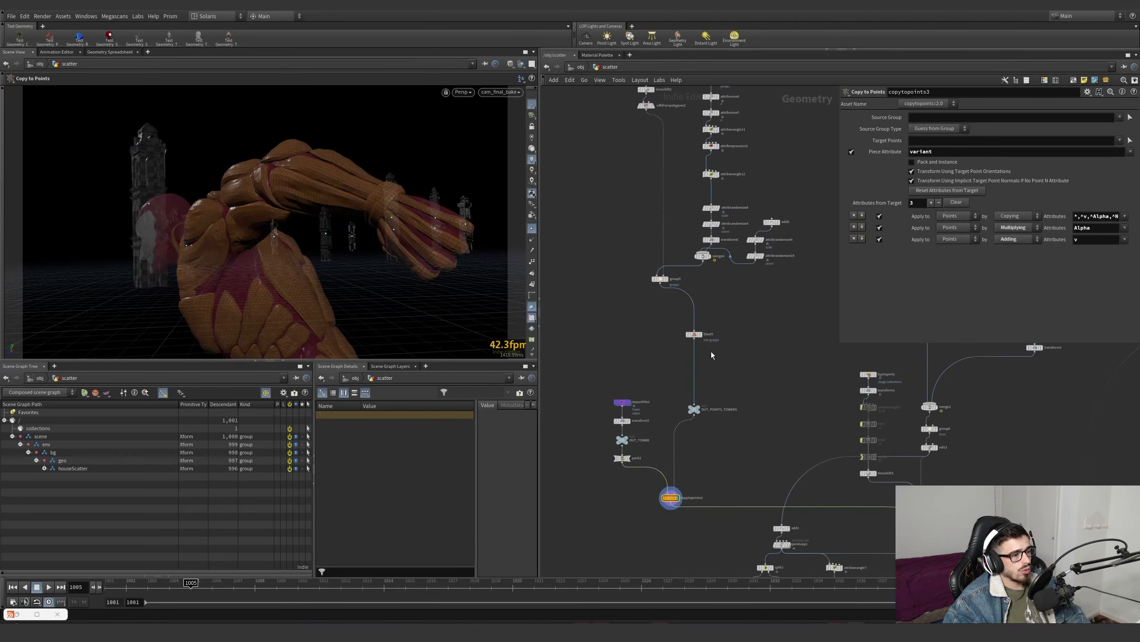
middle_click_drag(697, 458, 674, 391)
scroll(674, 389, "down", 3)
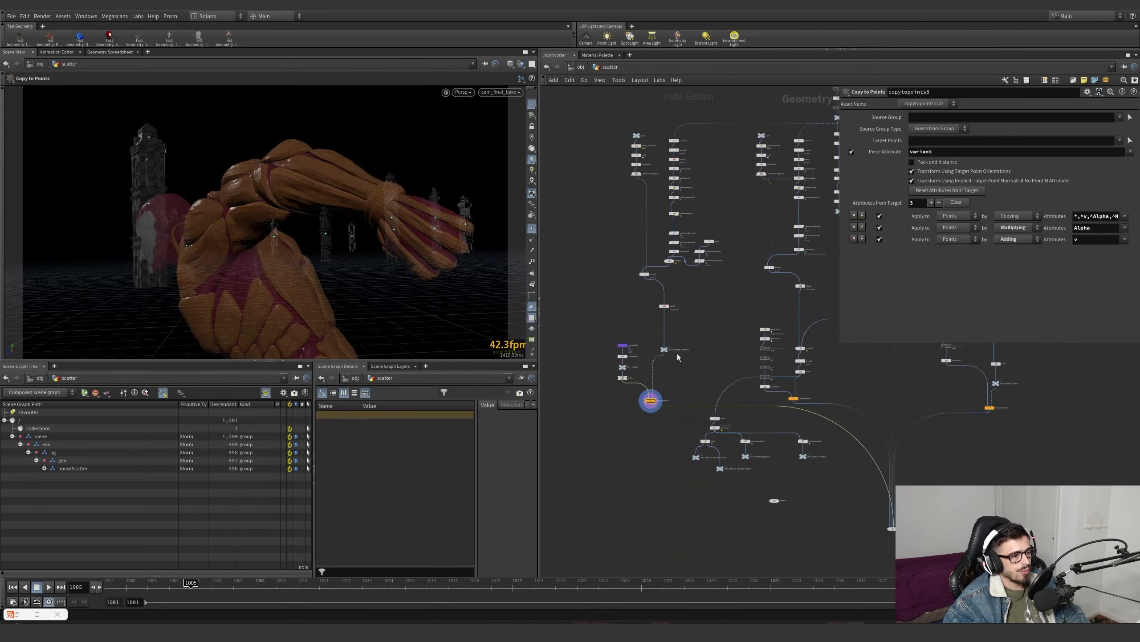
- Try moving add3's point along its horizontal axis to show manual tower placement, and undo the move
scroll(677, 353, "up", 4)
middle_click_drag(663, 189, 650, 290)
scroll(649, 289, "up", 3)
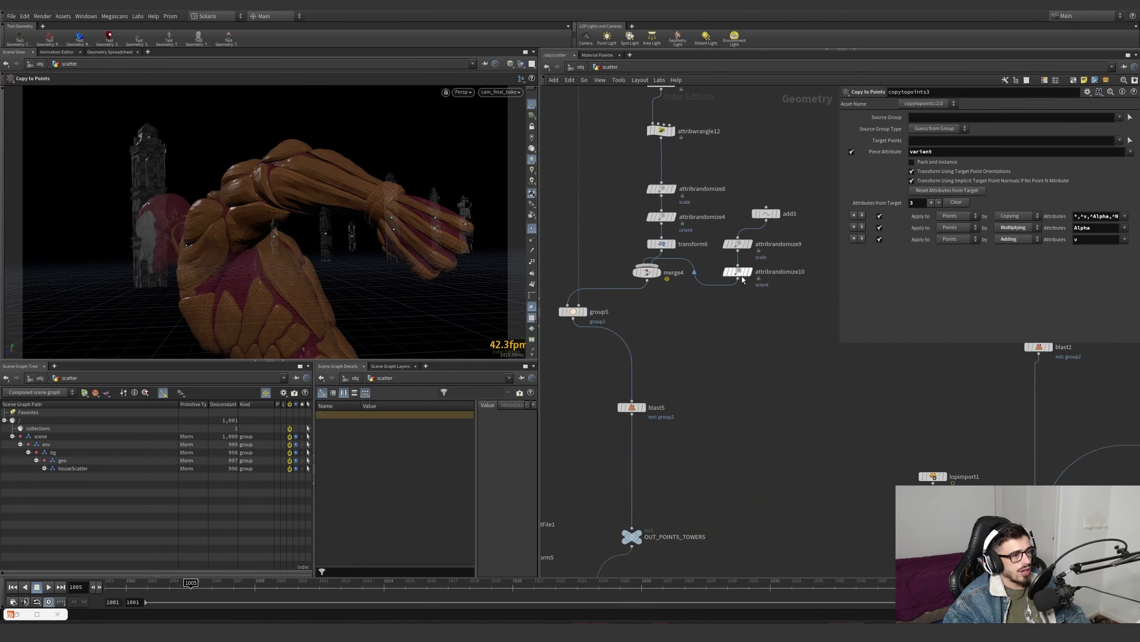
left_click_drag(707, 190, 709, 191)
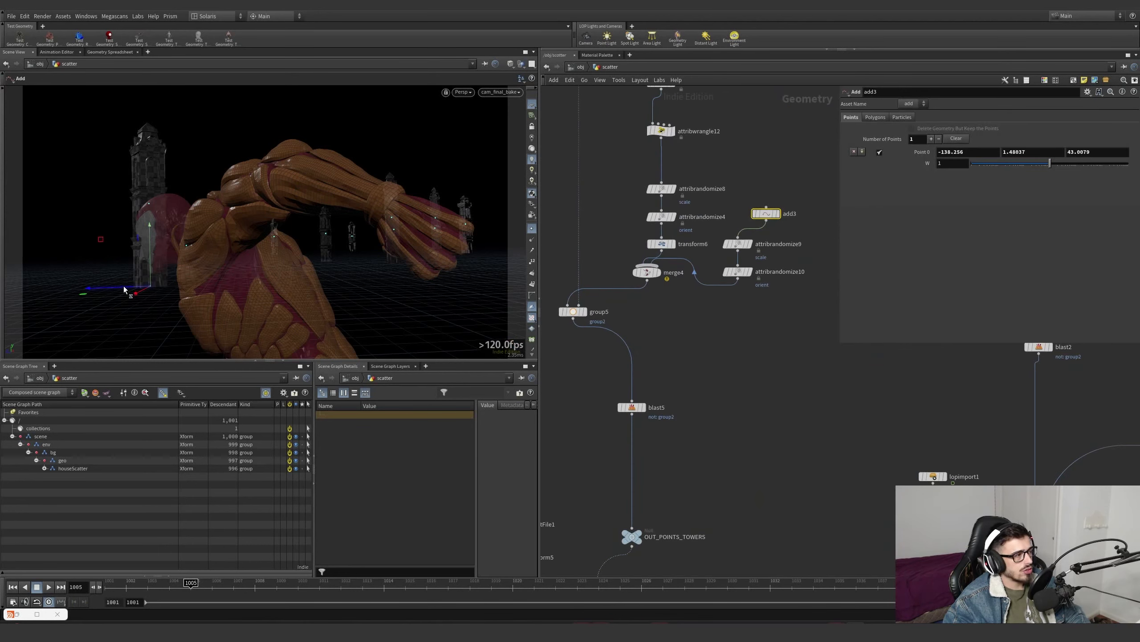
mouse_move(123, 285)
left_mouse_down()
mouse_move(105, 287)
mouse_move(192, 287)
mouse_move(139, 288)
left_mouse_up()
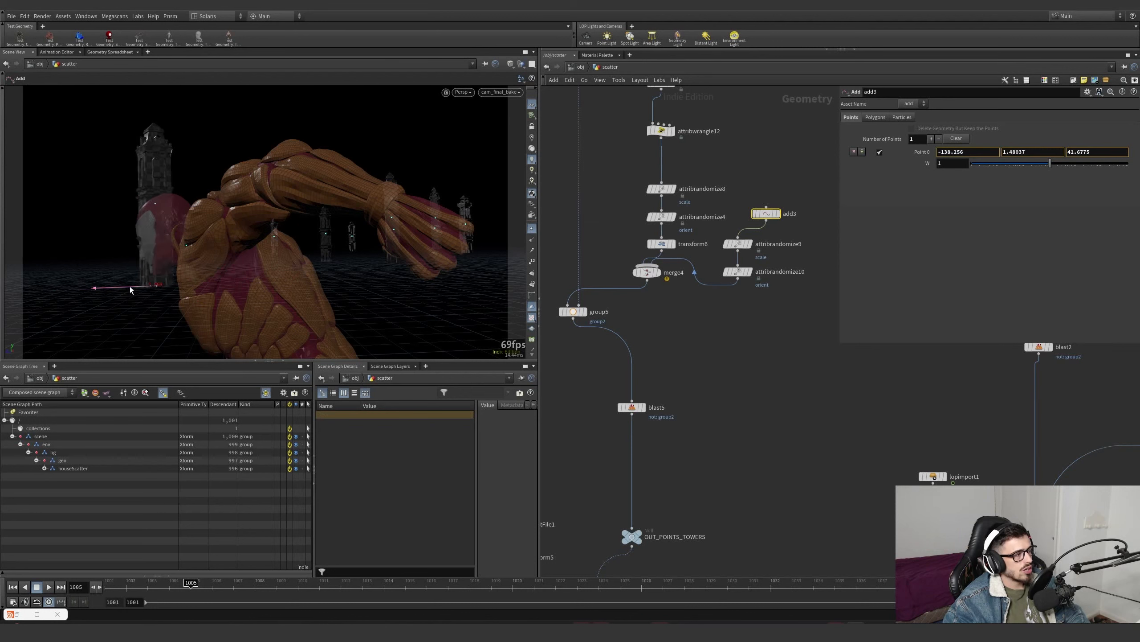
key("r")
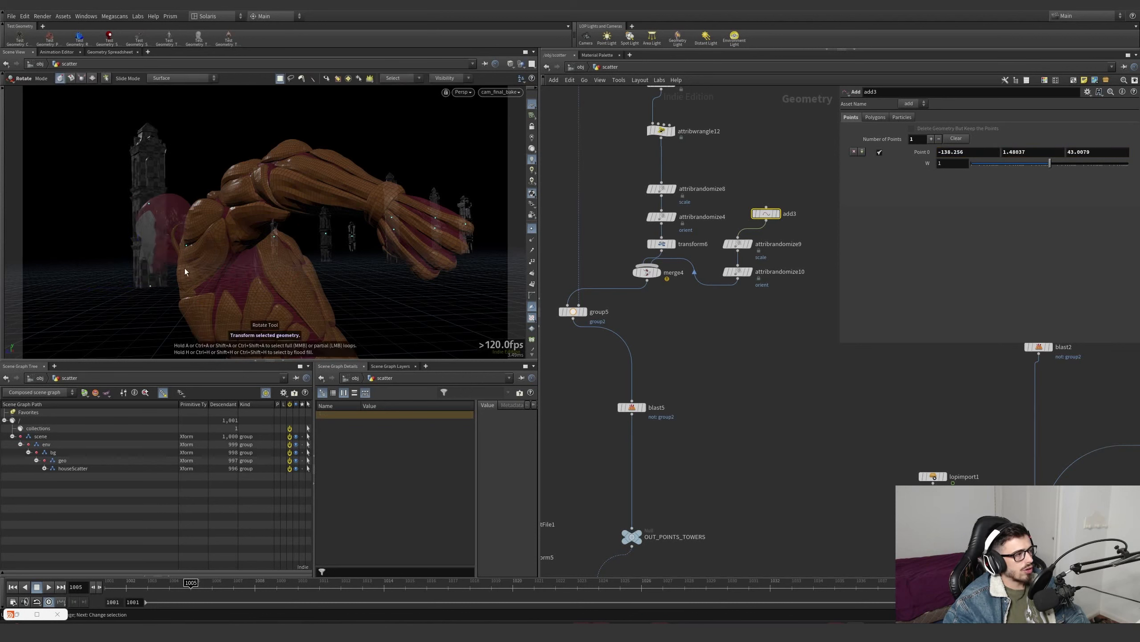
- Display add1 at the head of the output-points branch and examine the points it keeps around the titan
scroll(752, 307, "down", 4)
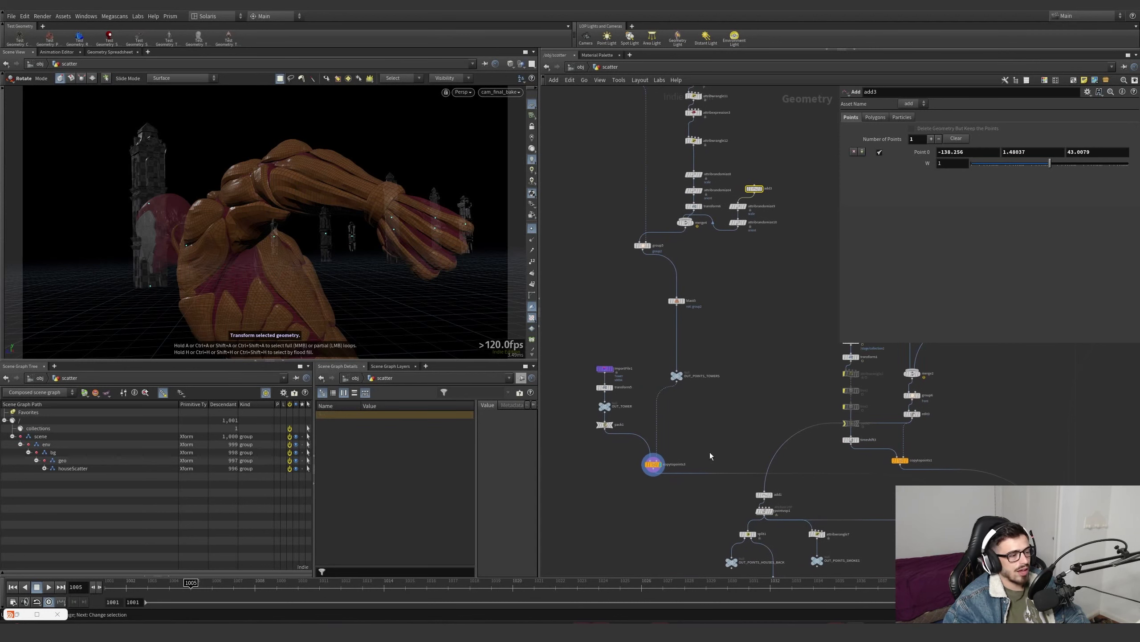
scroll(711, 452, "down", 1)
middle_click_drag(712, 451, 649, 335)
scroll(718, 417, "up", 3)
left_click_drag(624, 452, 595, 482)
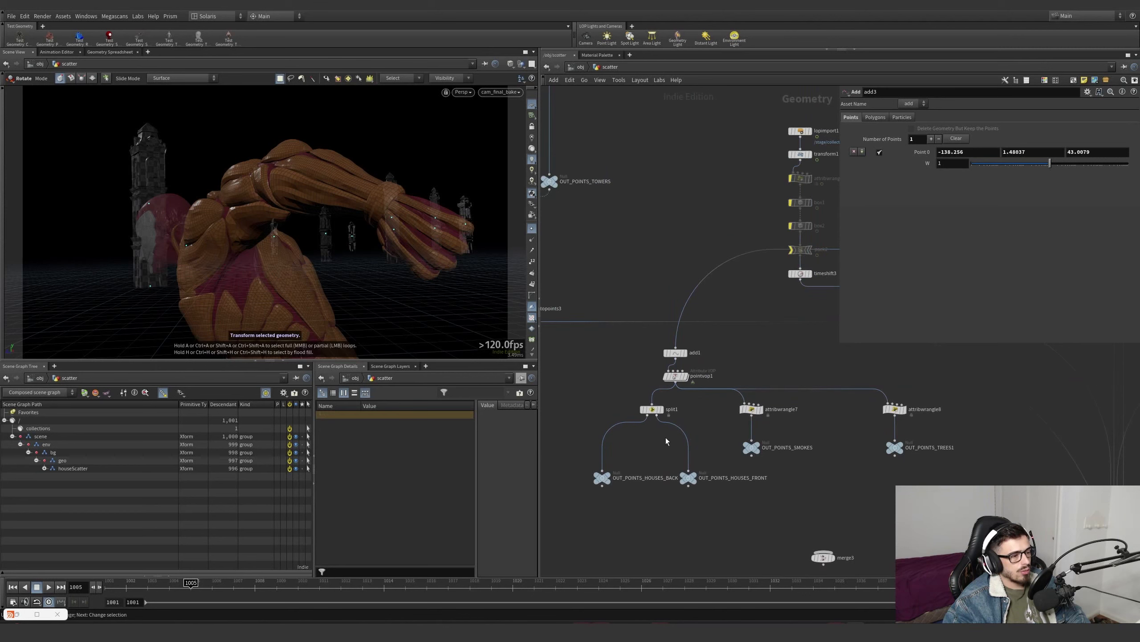
scroll(665, 405, "down", 3)
middle_click_drag(690, 359, 575, 385)
scroll(679, 327, "up", 2)
left_click(677, 314)
left_click_drag(720, 327, 667, 316)
middle_click_drag(725, 364, 868, 273)
scroll(649, 324, "up", 2)
left_click(631, 318)
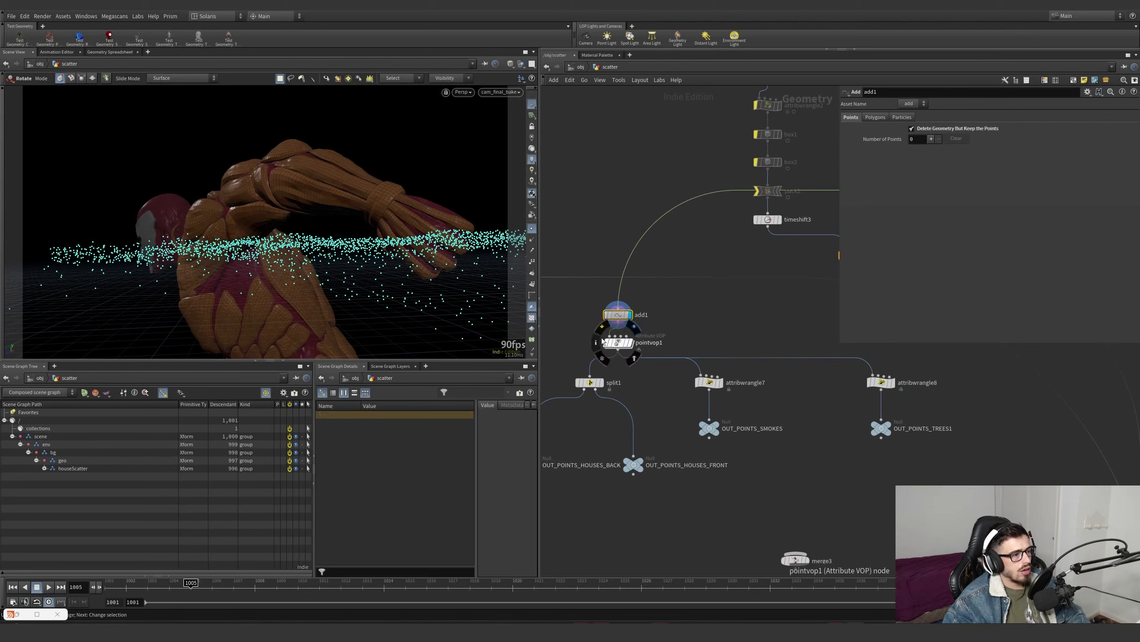
left_click_drag(341, 258, 334, 291, "alt")
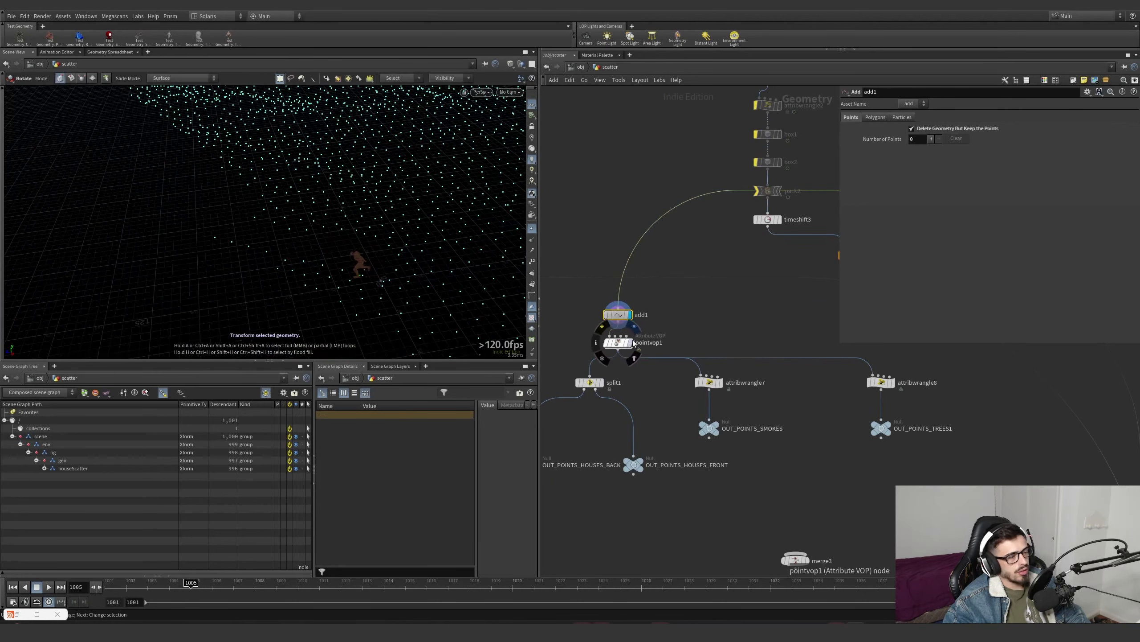
- Go inside pointvop1, inspect the random and ramp nodes feeding the prueba bind, and return to the scatter network
double_click(619, 343)
middle_click_drag(751, 354, 588, 362)
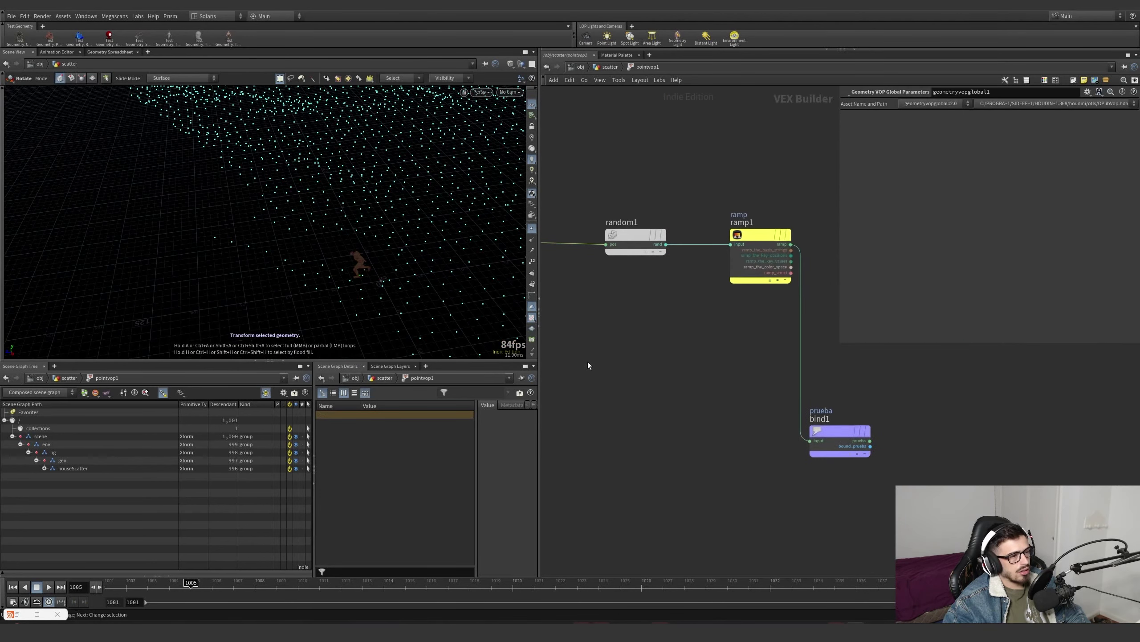
left_click_drag(739, 468, 922, 381)
left_click(616, 67)
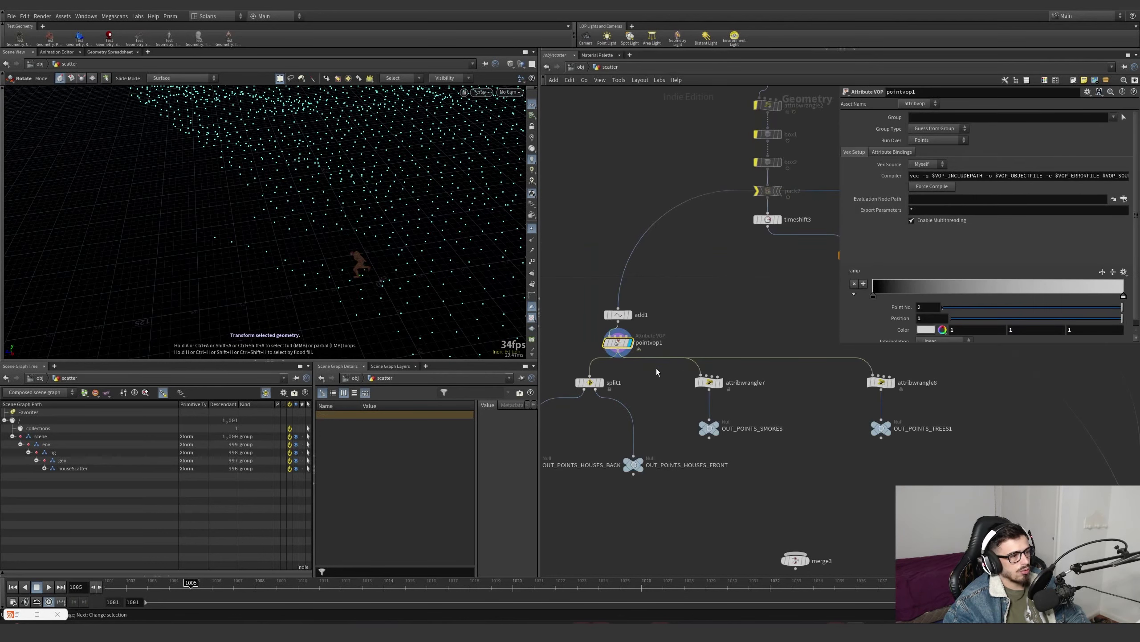
- Display split1 and compare its OUT_POINTS_HOUSES_BACK and OUT_POINTS_HOUSES_FRONT outputs
middle_click_drag(656, 372, 742, 370)
left_click(667, 358)
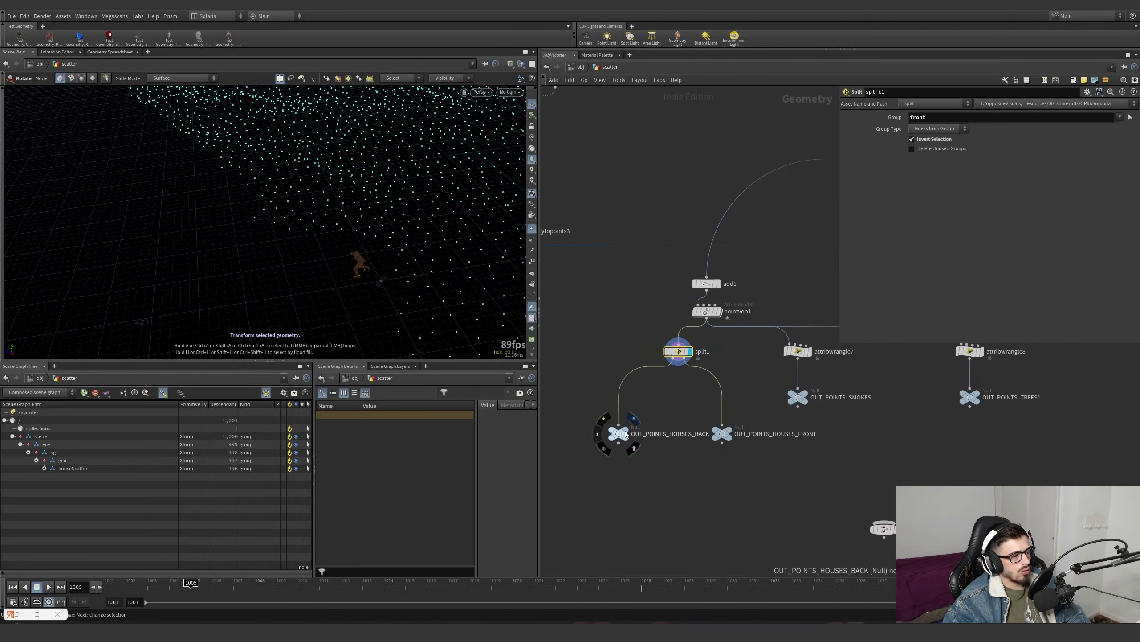
left_click(634, 419)
left_click_drag(660, 411, 584, 463)
left_click(737, 419)
left_click_drag(765, 466, 702, 414)
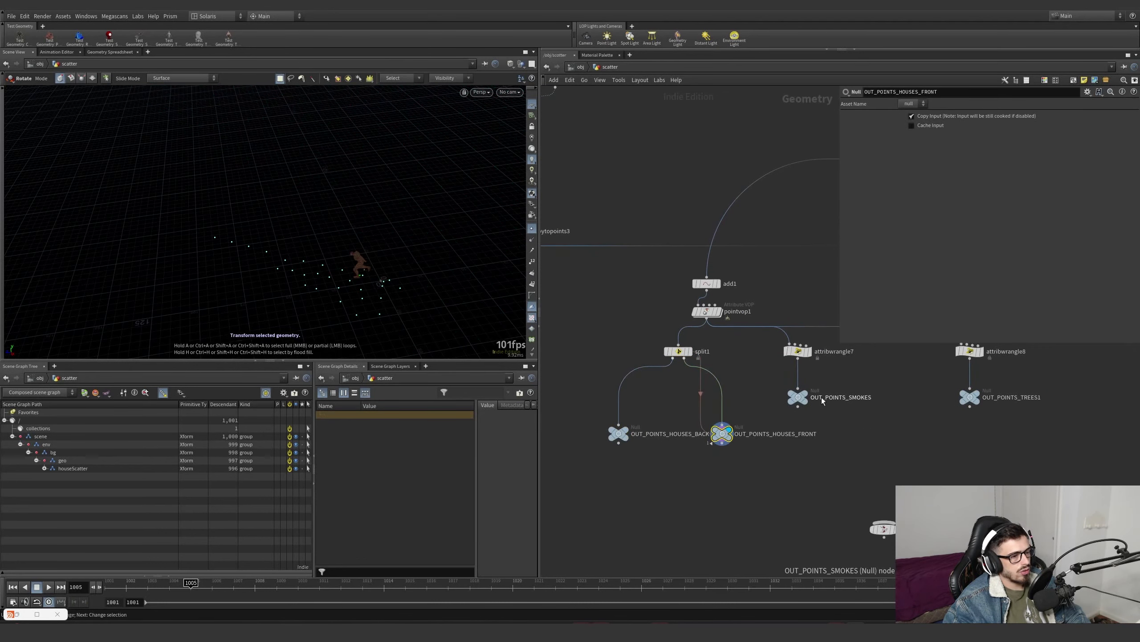
- Display OUT_POINTS_SMOKES and examine the distribution of the smoke points
left_click(812, 383)
left_click_drag(829, 422, 770, 373)
left_click_drag(399, 265, 117, 303, "alt")
middle_click_drag(118, 304, 188, 268, "alt")
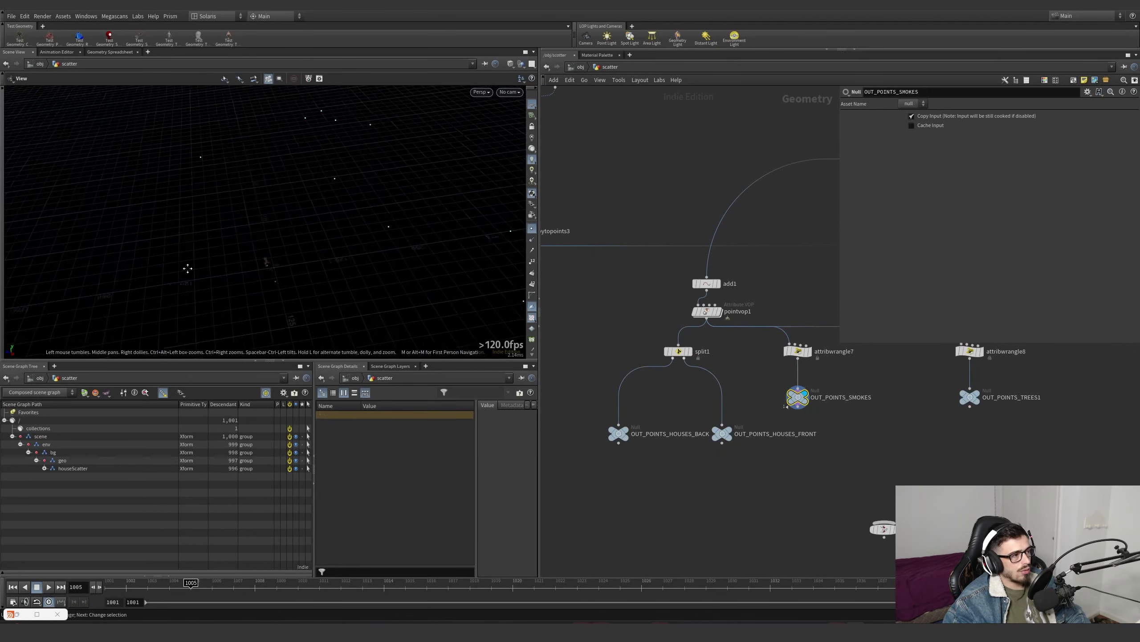
right_click_drag(187, 268, 433, 296, "alt")
middle_click_drag(837, 384, 734, 400)
left_click_drag(763, 389, 648, 351)
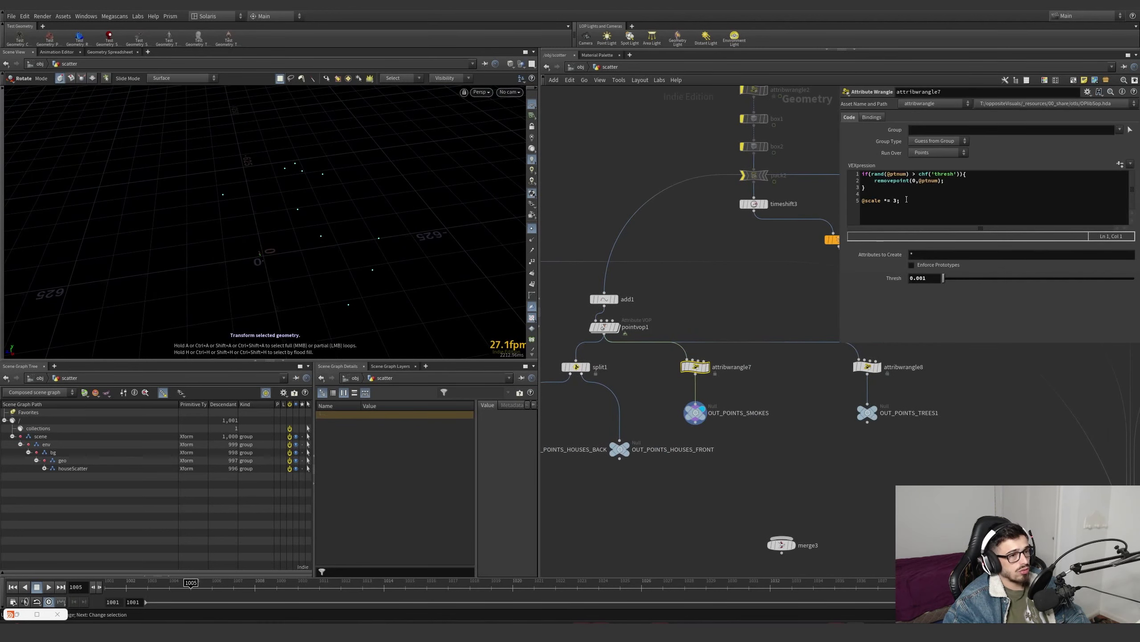
left_click_drag(766, 353, 674, 454)
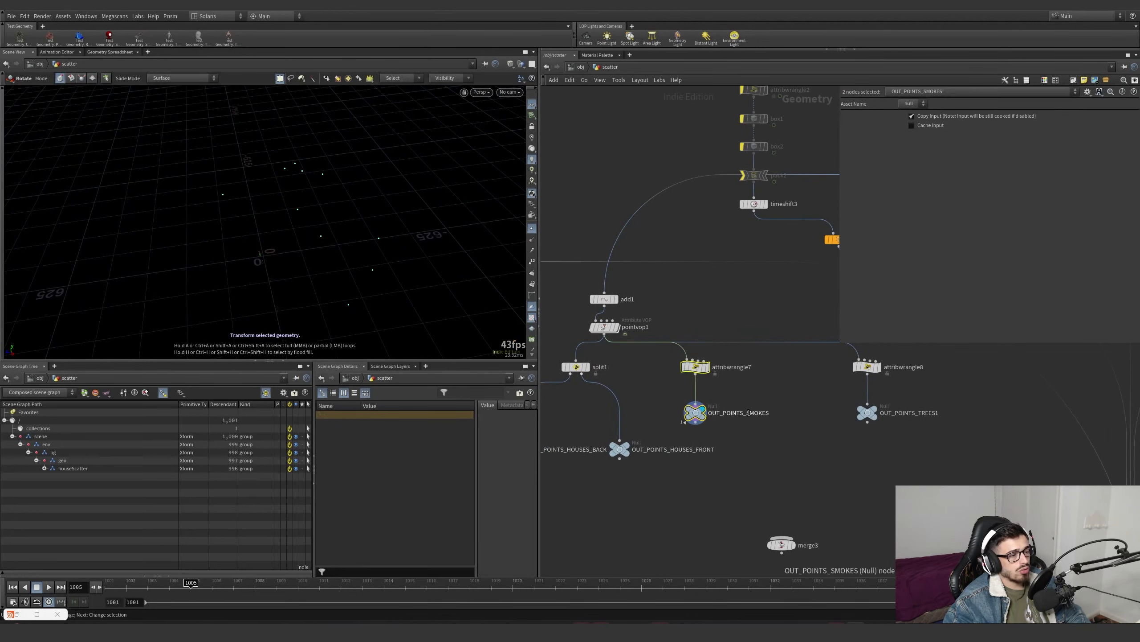
left_click(695, 367)
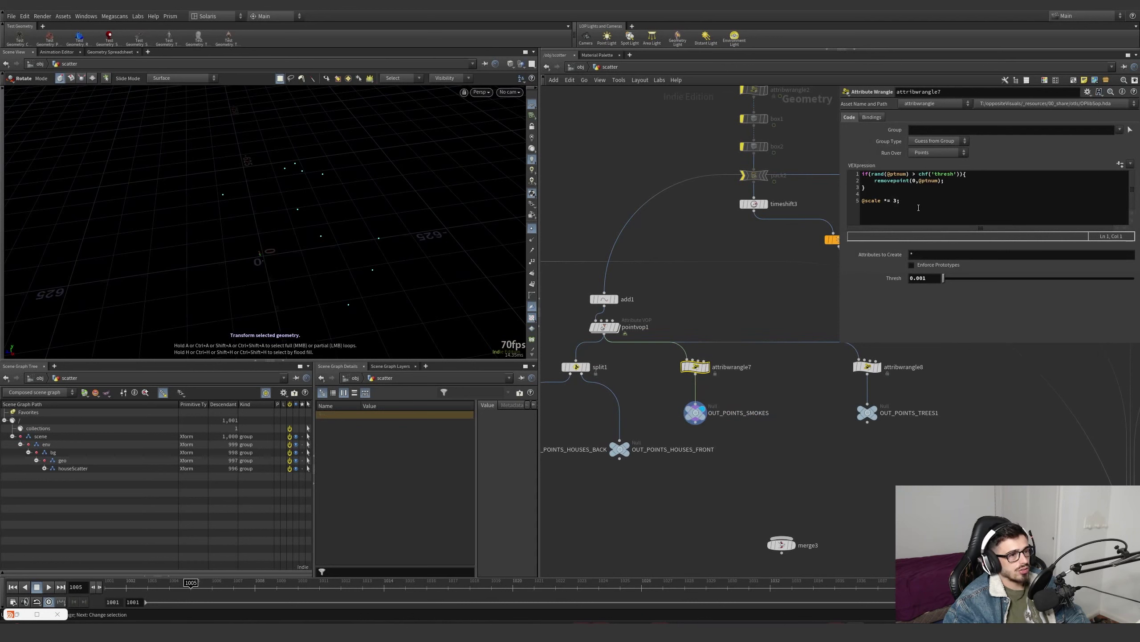
left_click_drag(918, 203, 856, 209)
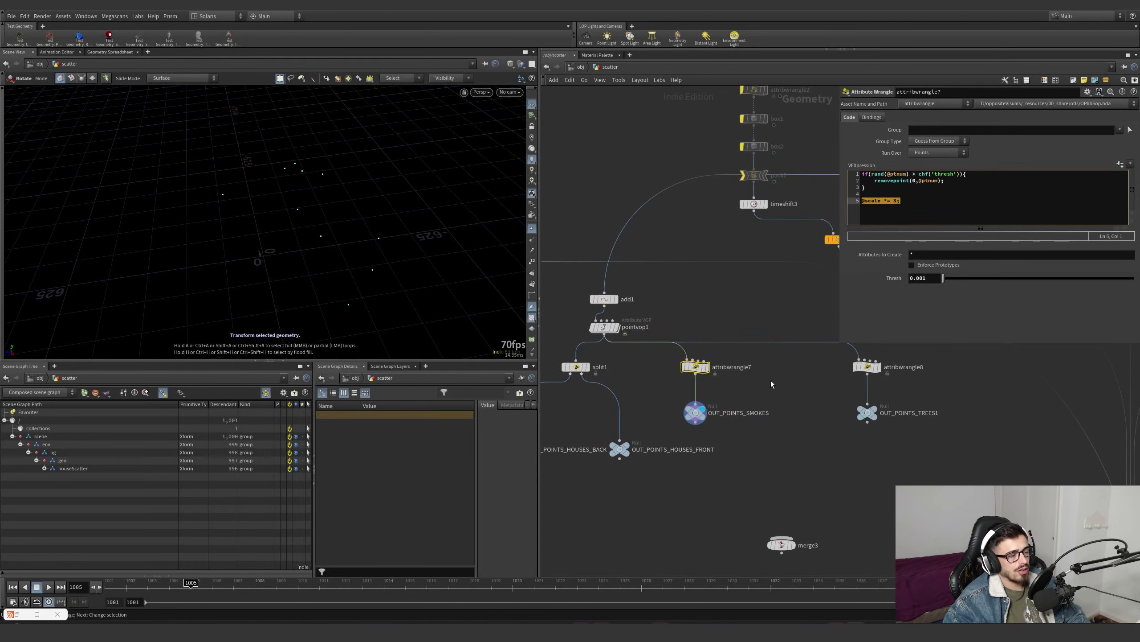
- Display the attribute wrangle feeding OUT_POINTS_TREES1, and select that null to inspect the extra tree points
middle_click_drag(771, 382, 677, 407)
left_click(764, 391)
left_click(777, 390)
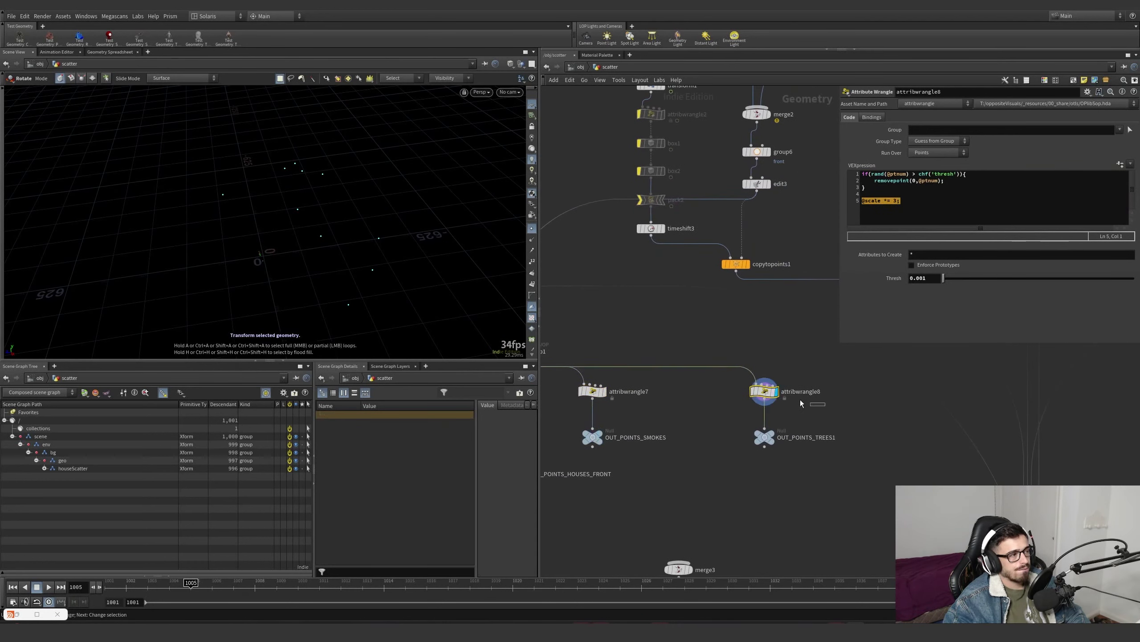
left_click(772, 437)
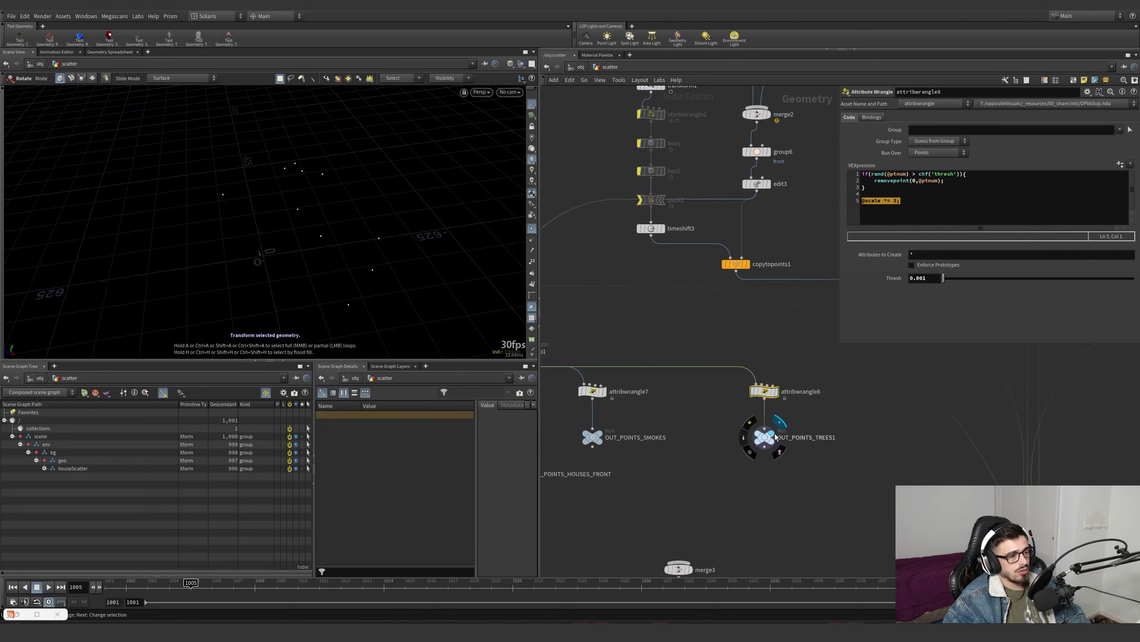
left_click(764, 437)
- Display OUT_POINTS_TREES above copytopoints2 to view the main tree points
scroll(810, 460, "down", 8)
scroll(883, 430, "up", 8)
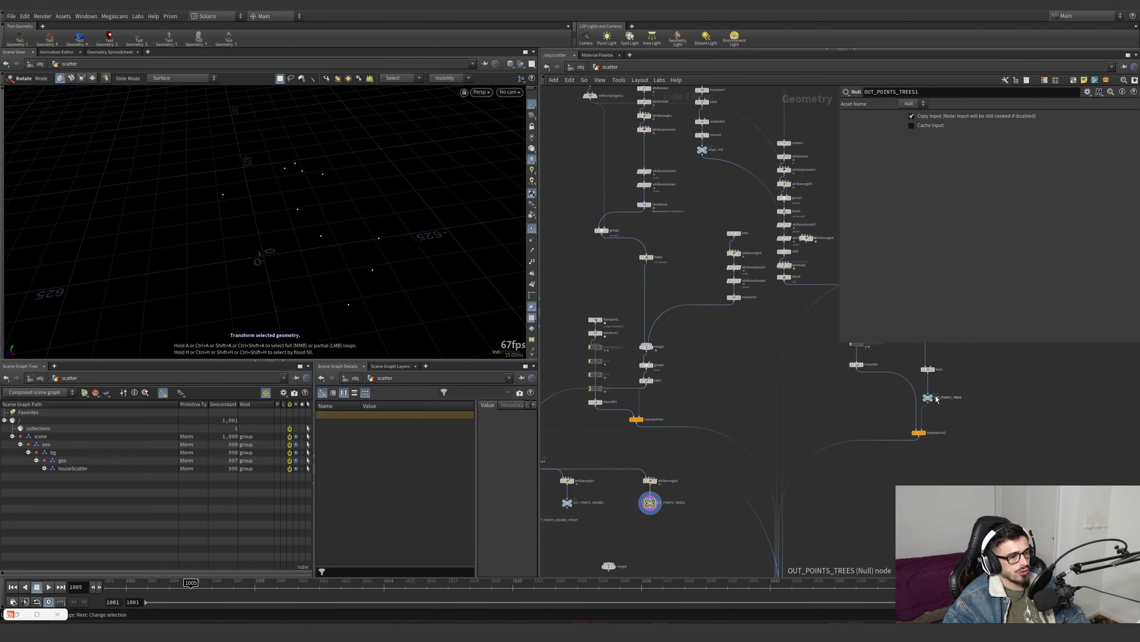
key("Return")
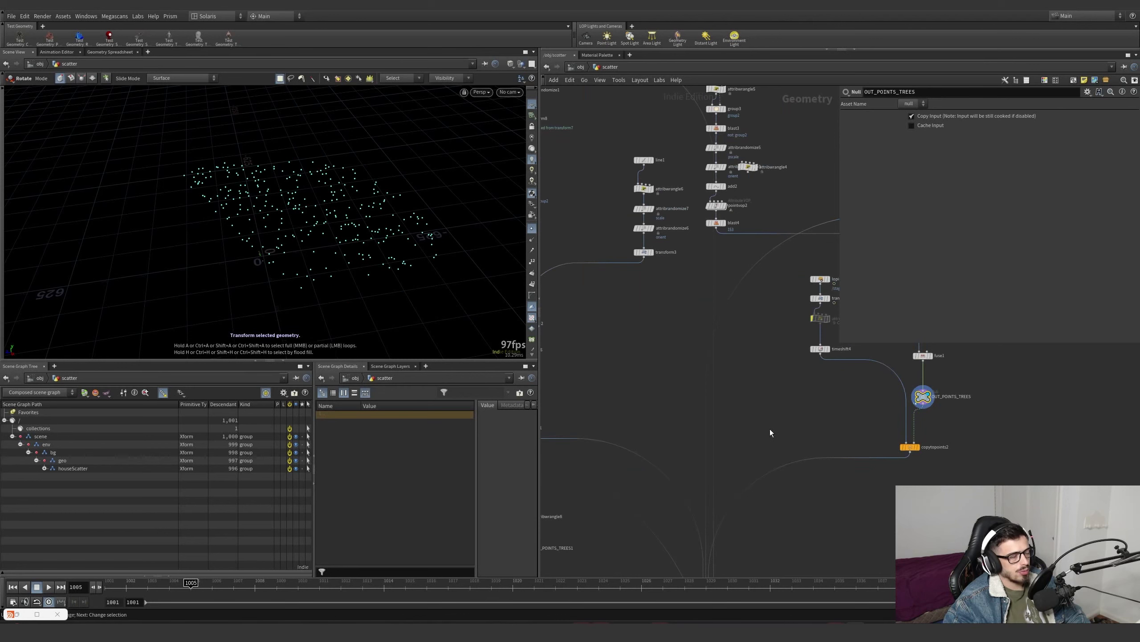
- Display OUT_POINTS_TREES1 and reselect OUT_POINTS_TREES to compare the extra tree points with the main tree points
middle_click_drag(771, 433, 880, 362)
left_click(643, 467)
left_click_drag(699, 461, 615, 496)
scroll(750, 448, "down", 3)
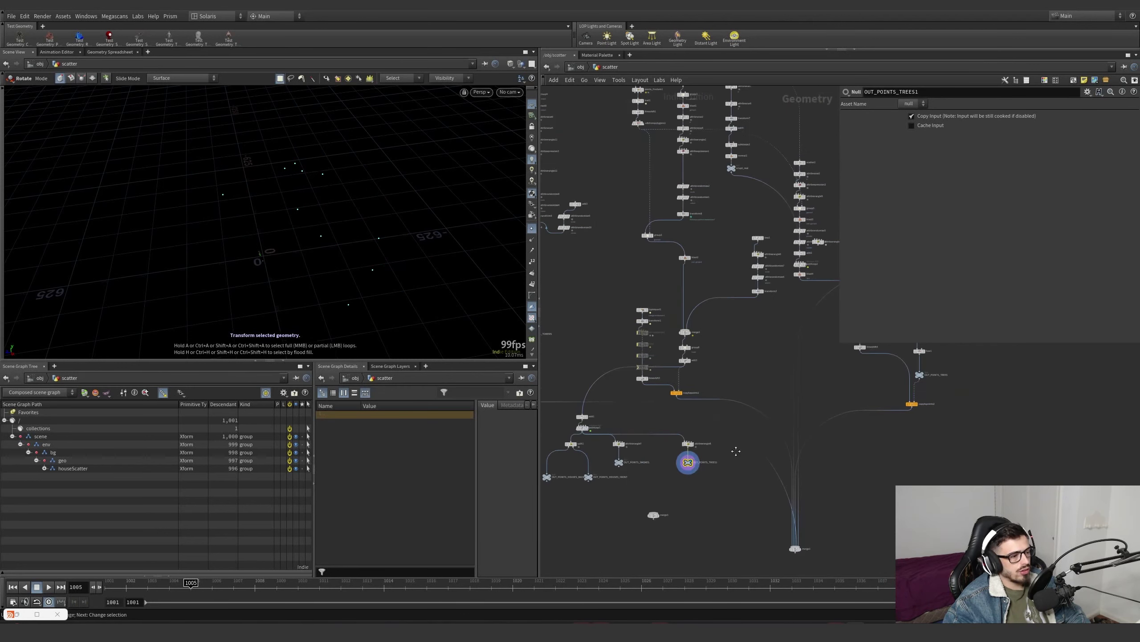
scroll(747, 455, "up", 5)
middle_click_drag(725, 450, 496, 581)
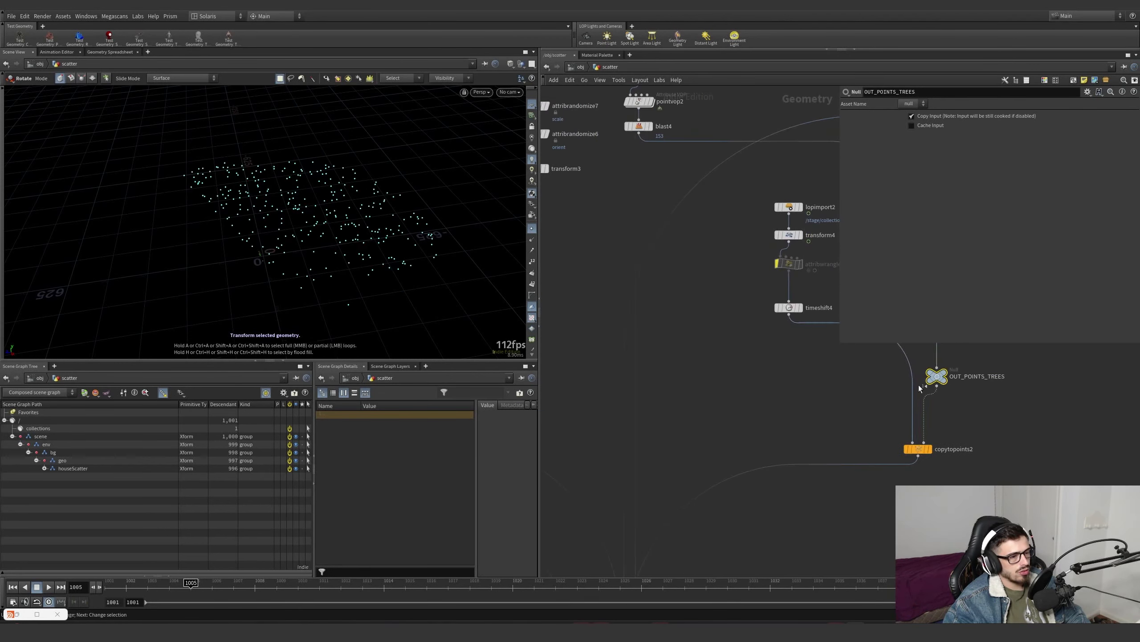
key("h")
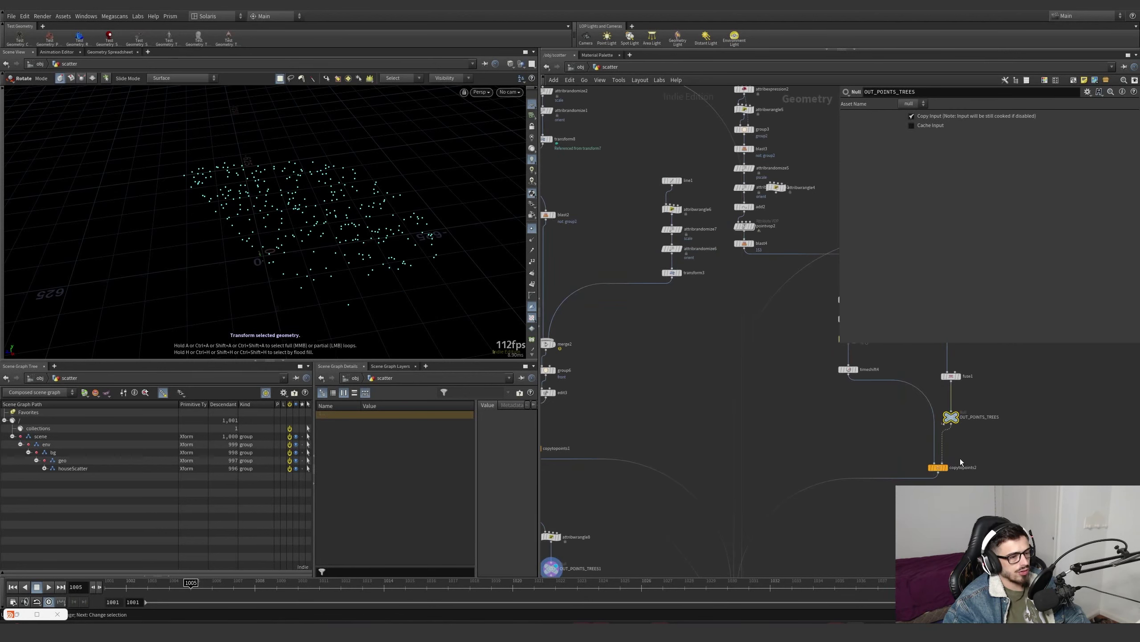
- Open the titan object's network from the object level and display transform1 to view the whole titan model
left_click(581, 67)
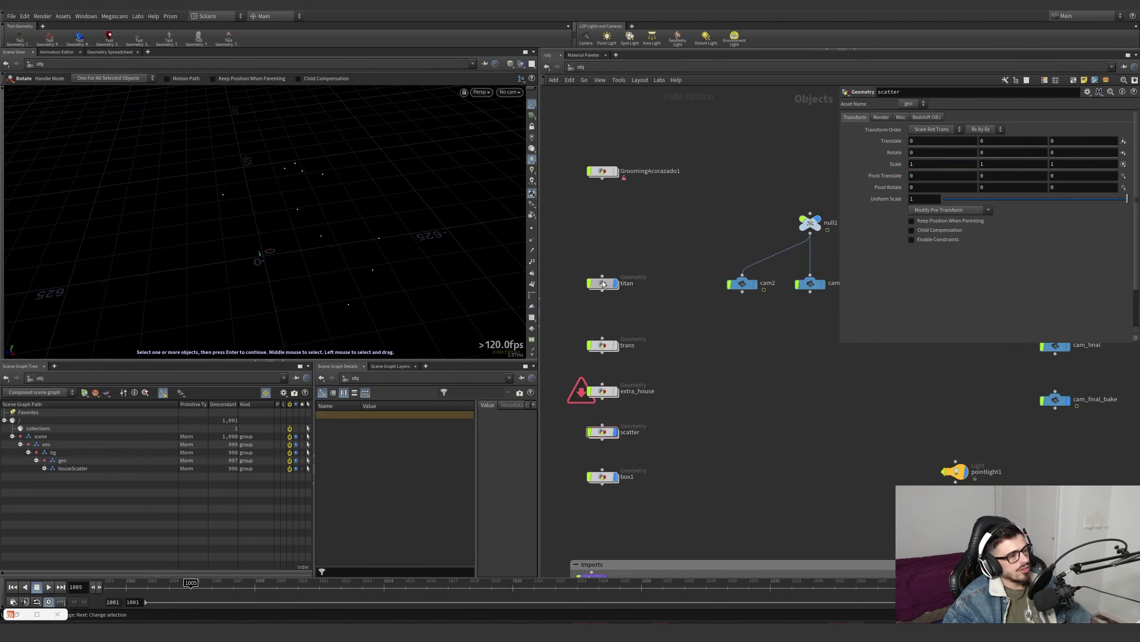
double_click(602, 279)
middle_click_drag(749, 258, 690, 305)
scroll(690, 304, "up", 5)
left_click_drag(704, 351, 610, 288)
key("space+g")
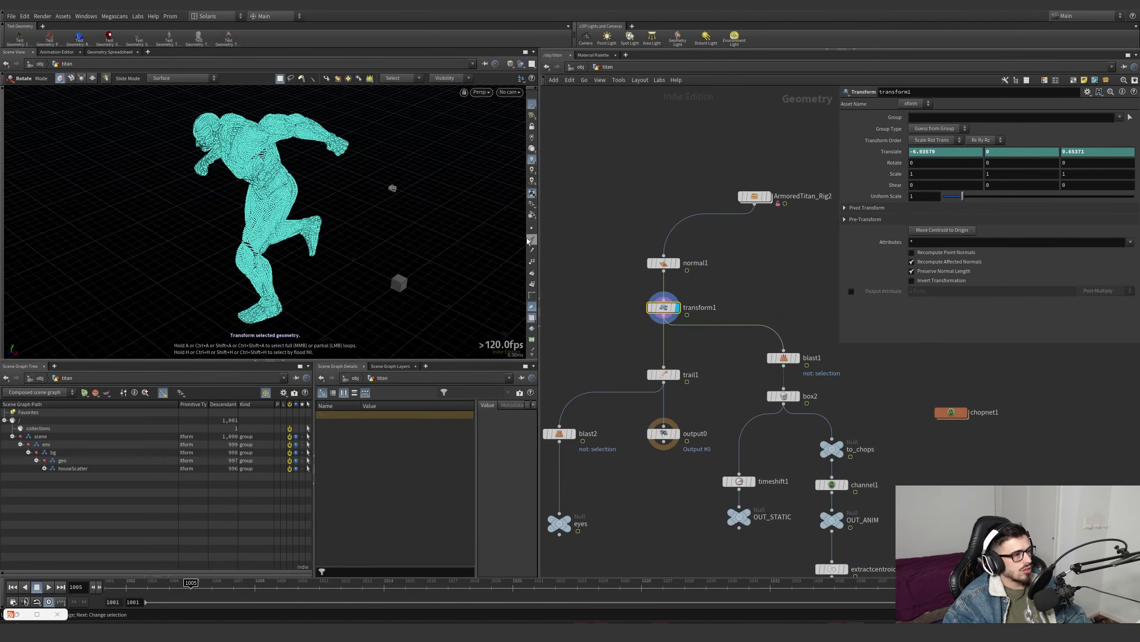
key("Escape")
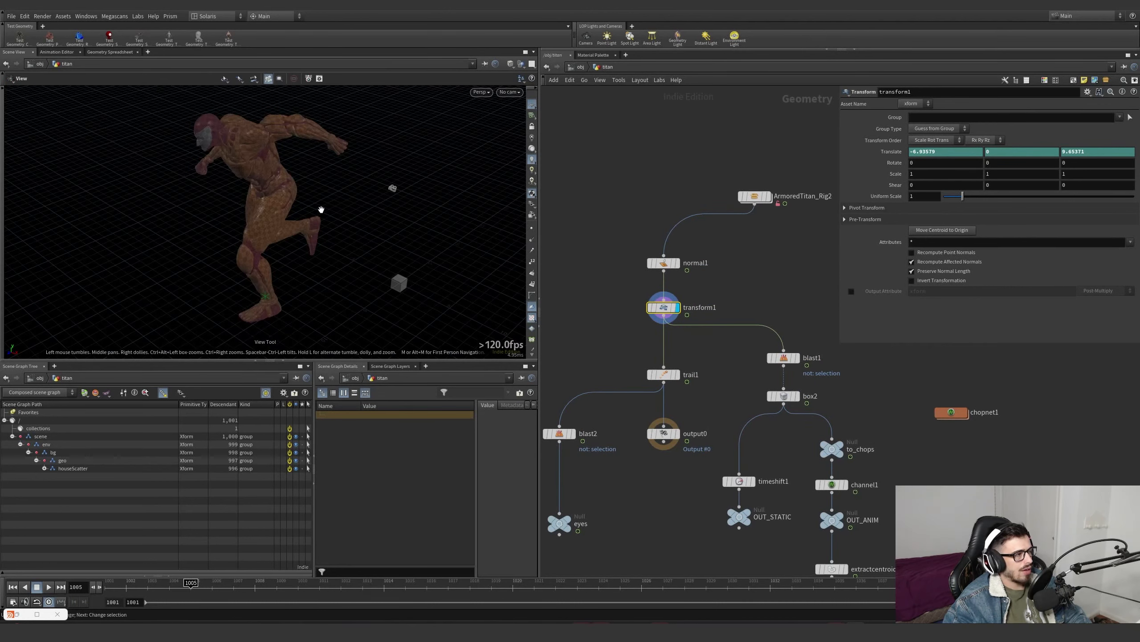
left_click_drag(321, 209, 374, 129)
left_click(783, 357)
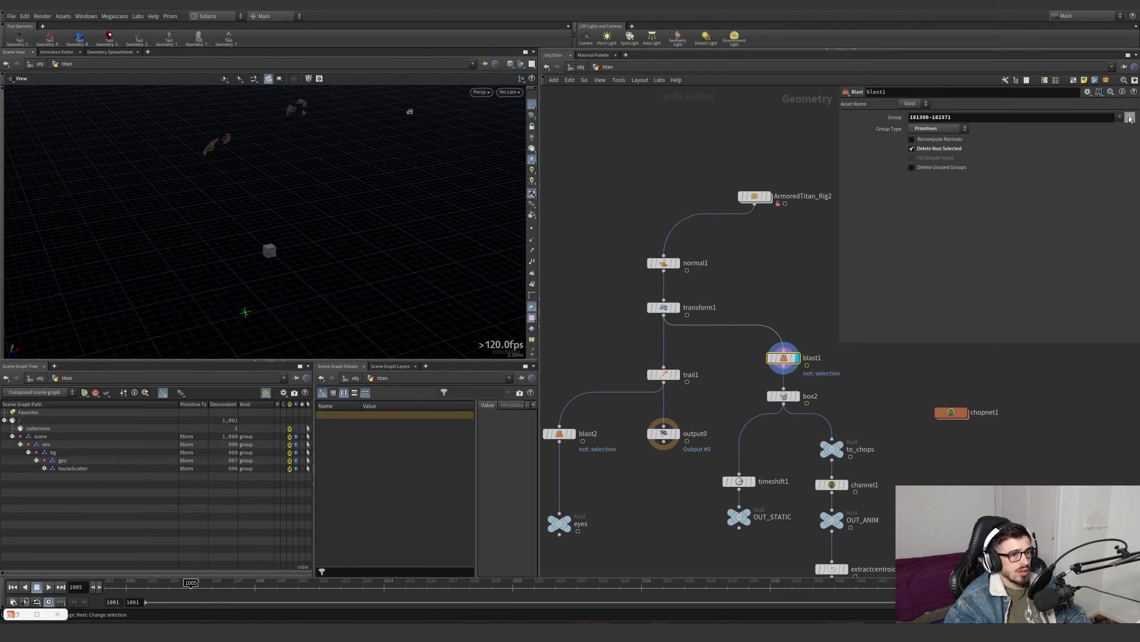
left_click(1130, 118)
scroll(272, 158, "up", 8)
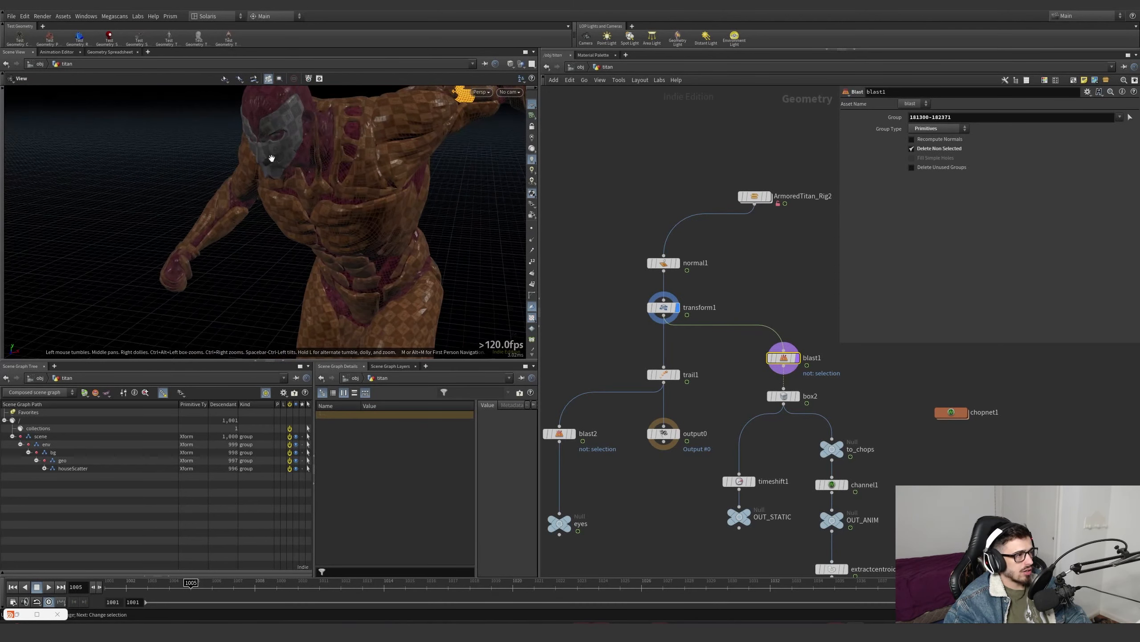
scroll(272, 159, "up", 2)
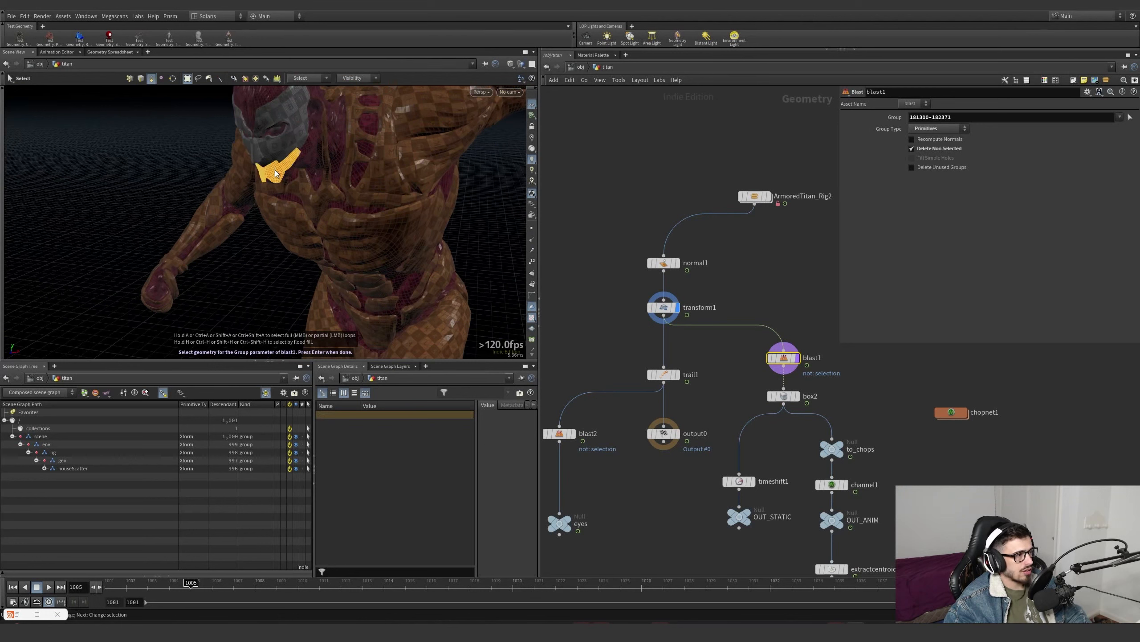
key("Return")
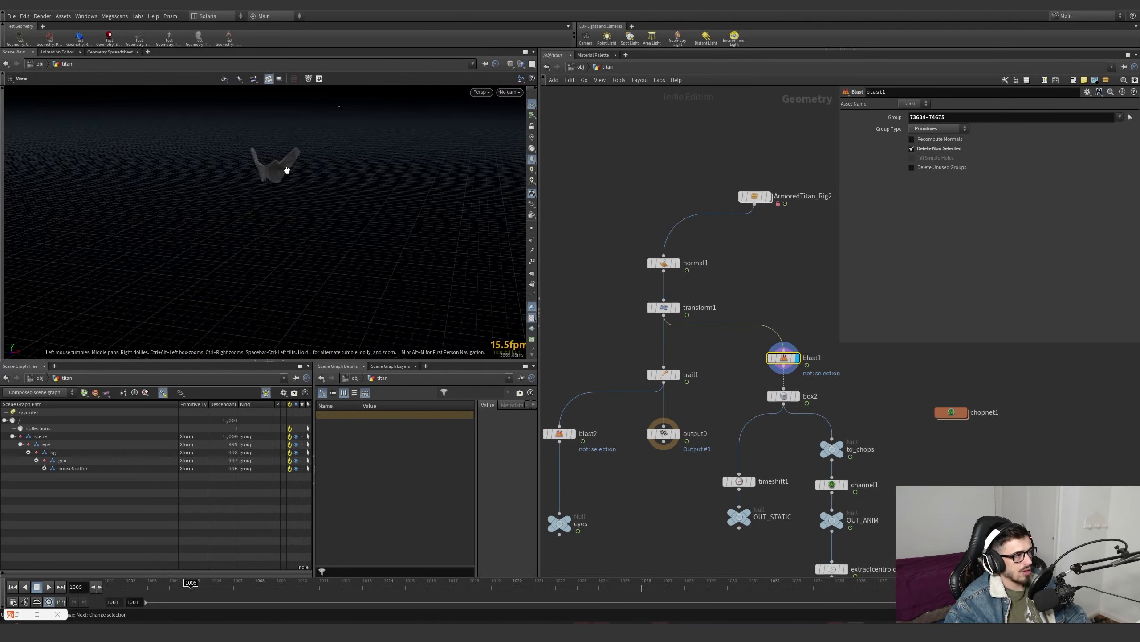
- Display box2 and the to_chops null below blast1 to view the box built around the chin piece
left_click(796, 395)
left_click(783, 396)
middle_click_drag(780, 468, 765, 419)
left_click(825, 399)
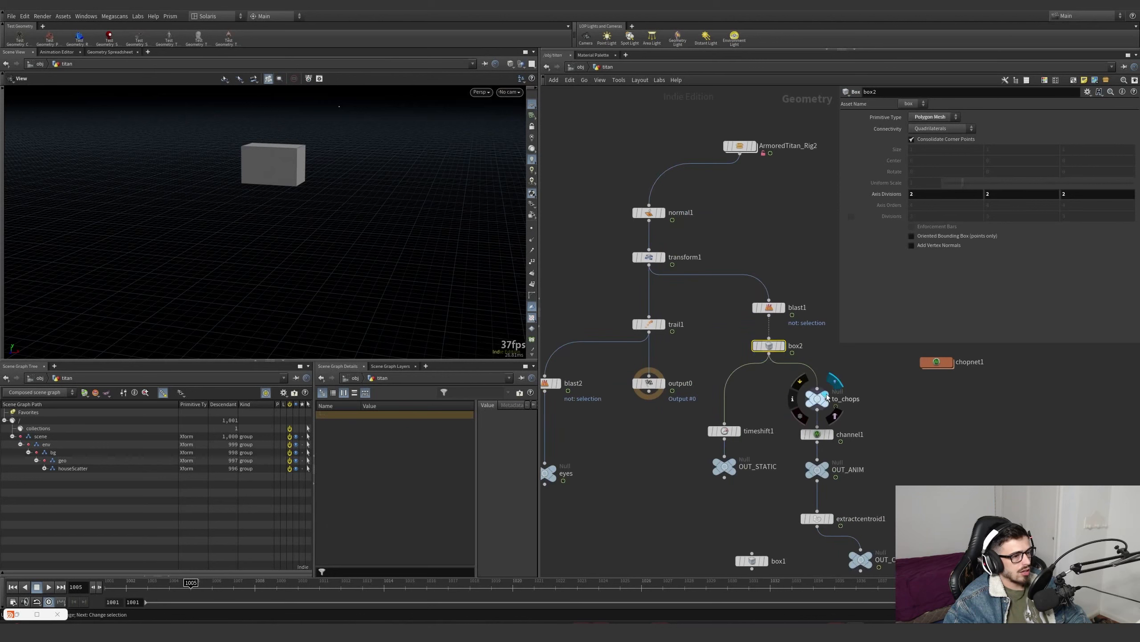
- Open chopnet1, inspect geometry1's SOP source and filter1's filter settings, and return to the titan network
double_click(857, 362)
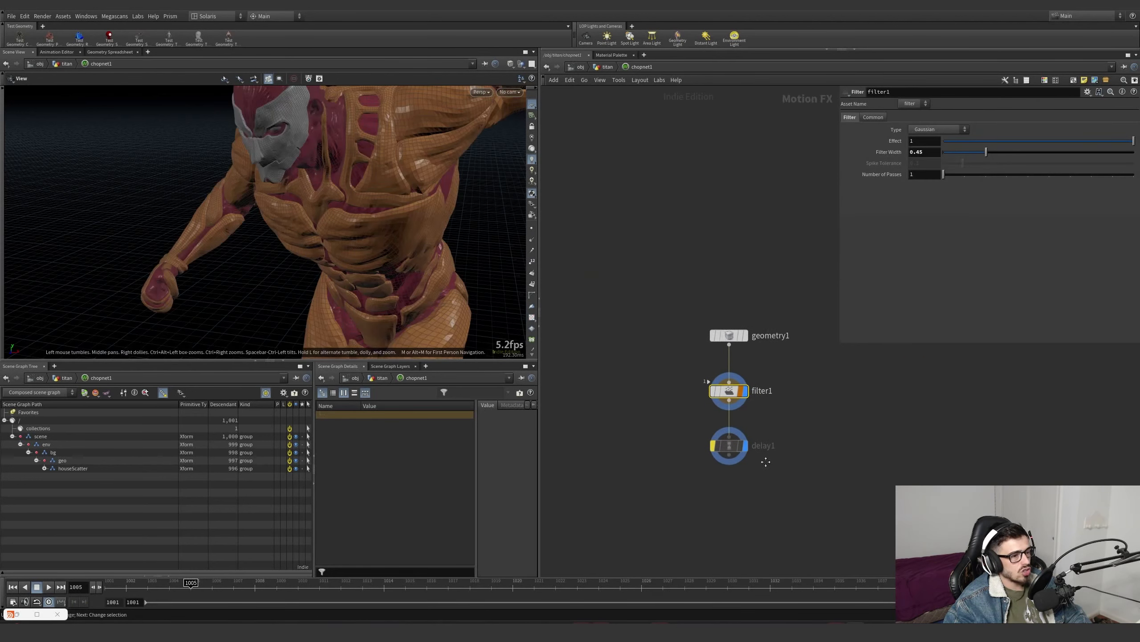
left_click(718, 338)
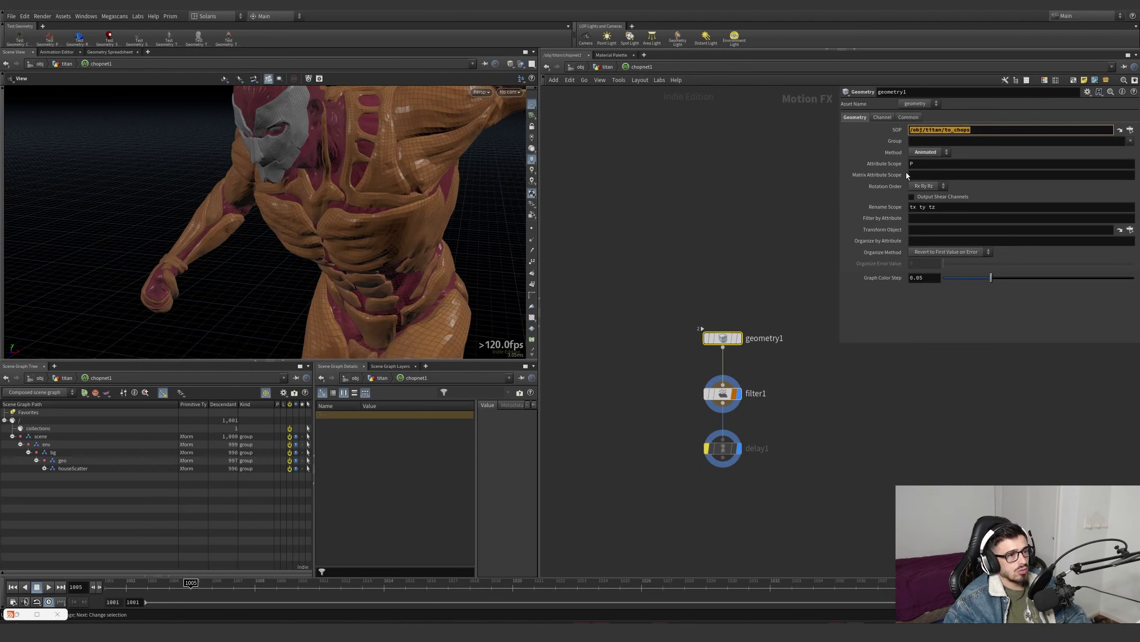
key("Down")
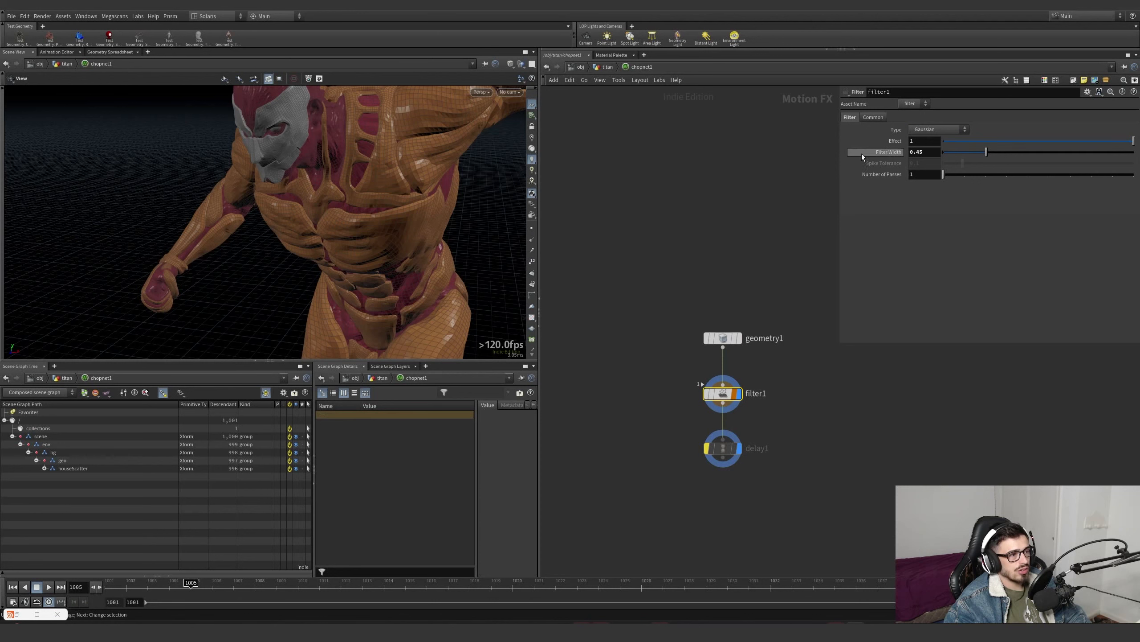
left_click(603, 67)
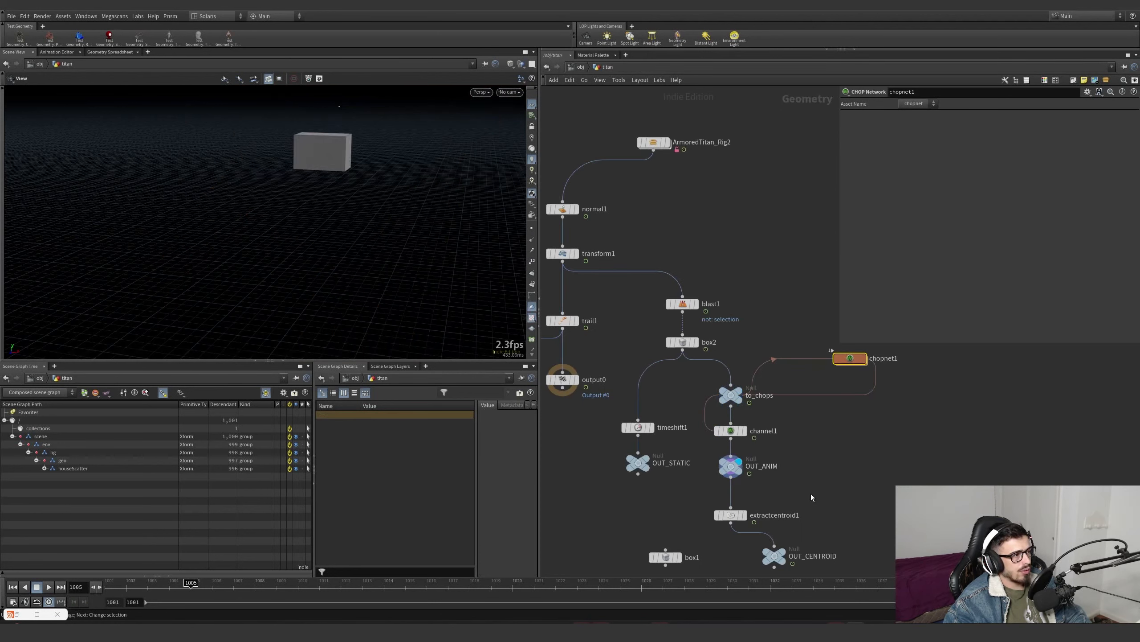
- Display OUT_ANIM and scrub to frame 1006 to see the filtered box move
left_click(736, 465)
left_click(233, 584)
mouse_move(227, 582)
left_mouse_down()
mouse_move(190, 583)
mouse_move(212, 583)
left_mouse_up()
- Show transform1 as a template alongside OUT_ANIM and scrub to frame 1013 to compare the box with the titan's motion
scroll(616, 322, "down", 3)
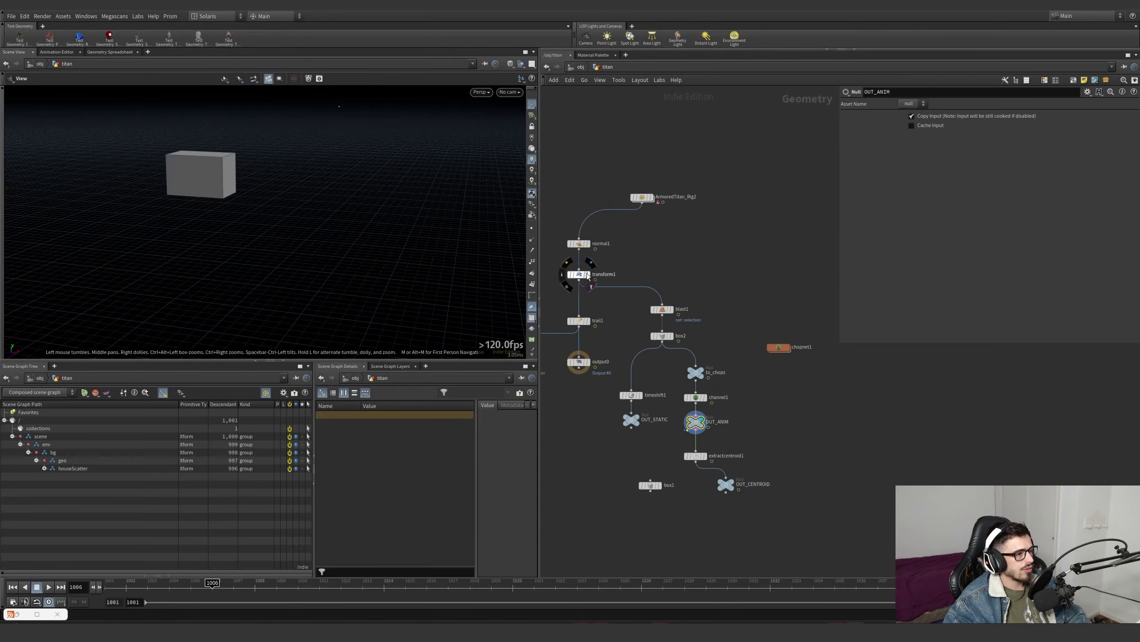
left_click(585, 275)
left_click_drag(286, 183, 314, 216)
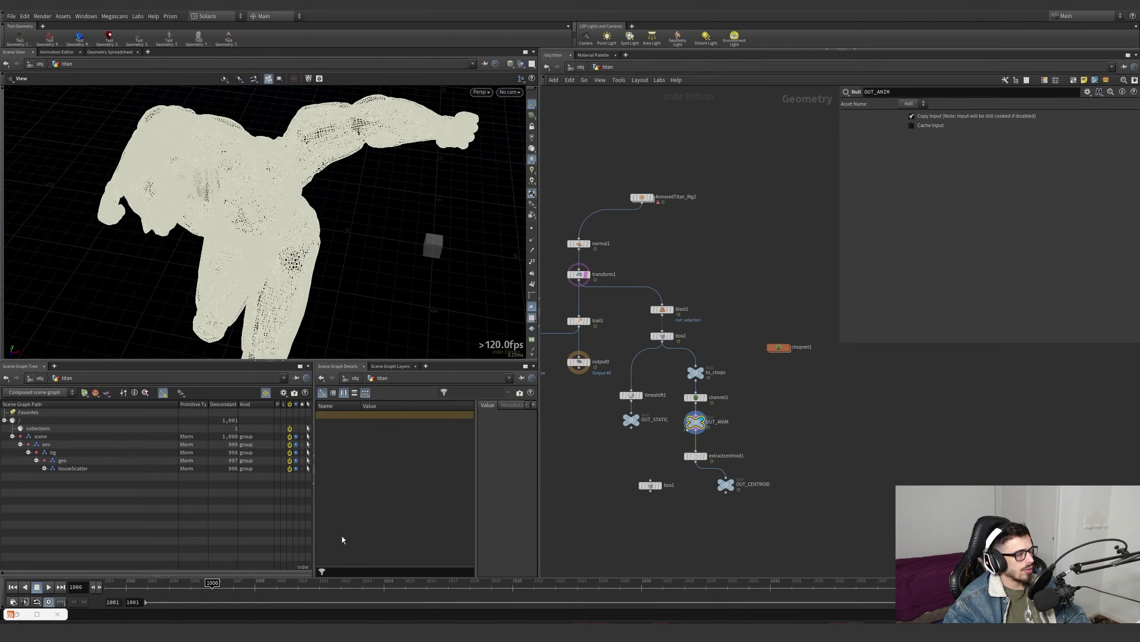
left_click_drag(341, 584, 363, 584)
key("space+g")
right_click_drag(333, 253, 67, 332)
scroll(704, 424, "up", 2)
middle_click_drag(753, 462, 812, 409)
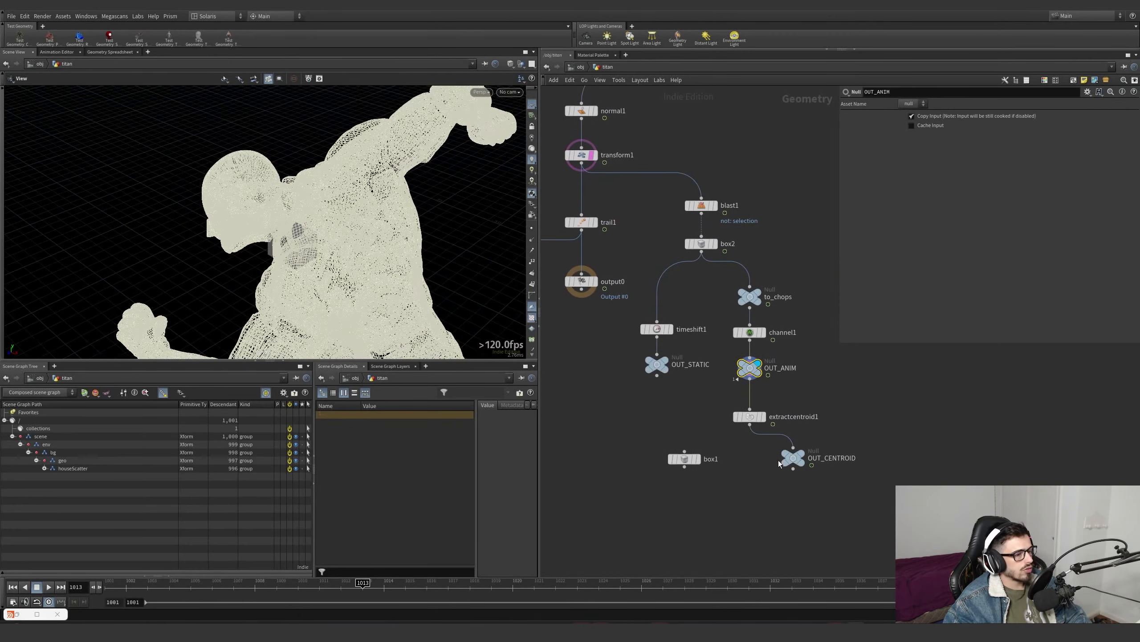
- Line up OUT_CENTROID directly below extractcentroid1 and display its centroid point
left_click_drag(792, 458, 750, 467)
left_click(766, 462)
left_click(750, 467)
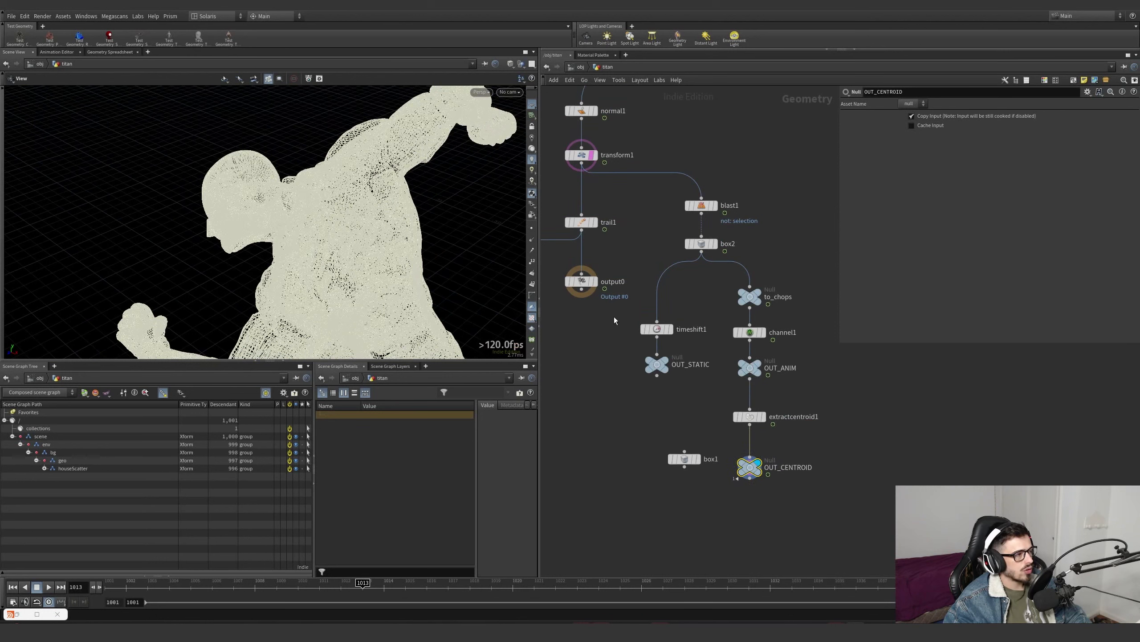
left_click(762, 477)
- Look through cam_final_bake and scrub the timeline to follow the animated centroid point
left_click(291, 590)
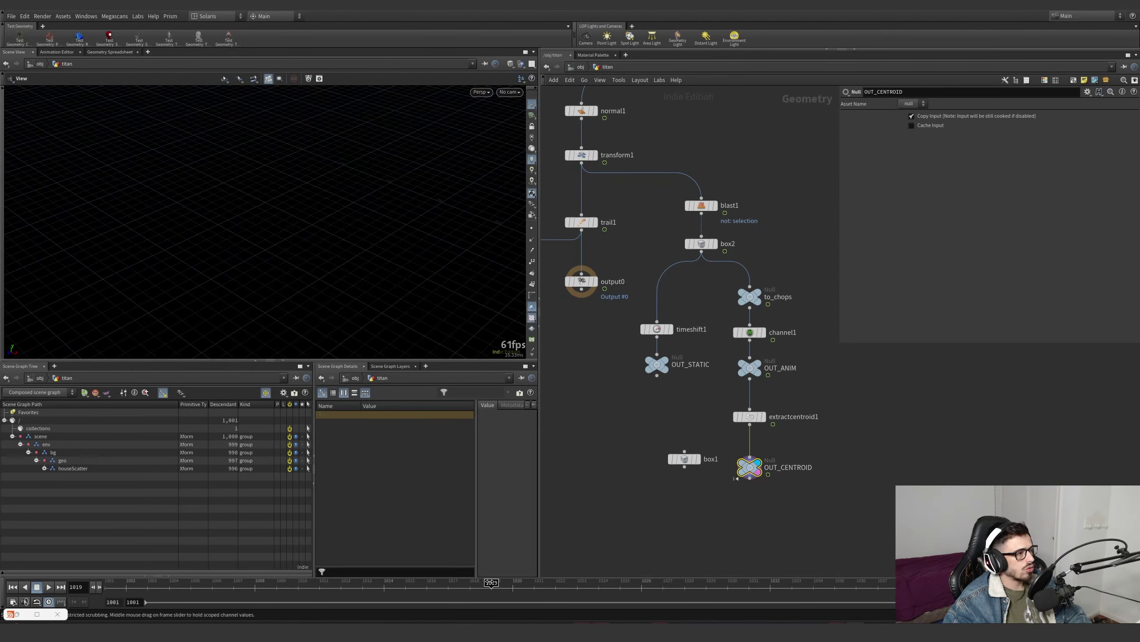
left_click_drag(491, 584, 600, 584)
left_click(509, 93)
left_click(538, 156)
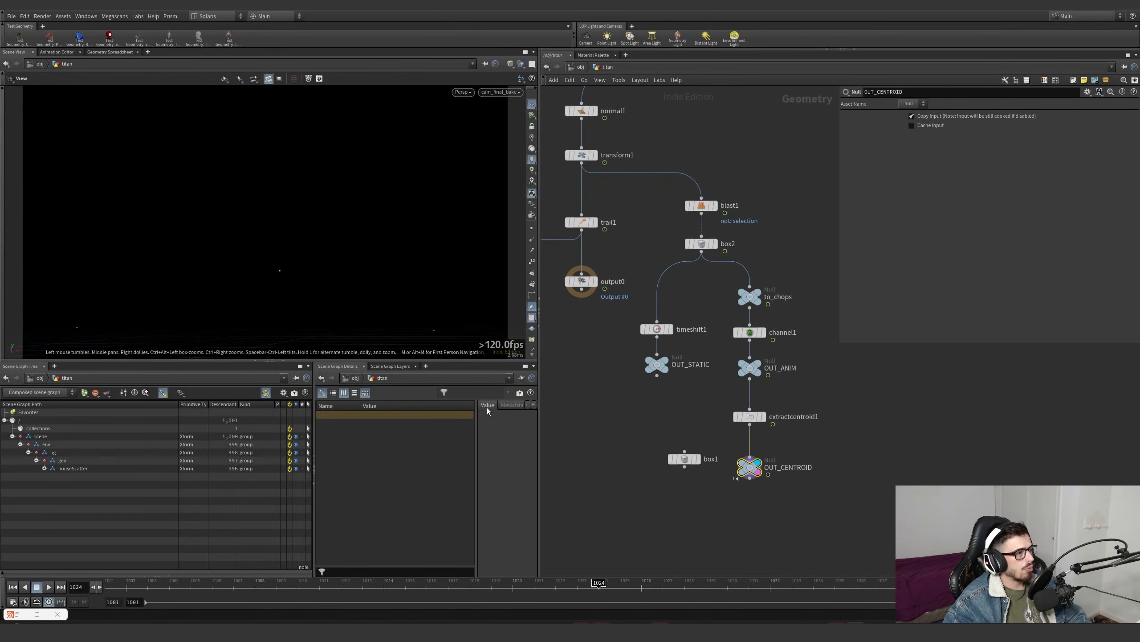
left_click_drag(251, 584, 637, 551)
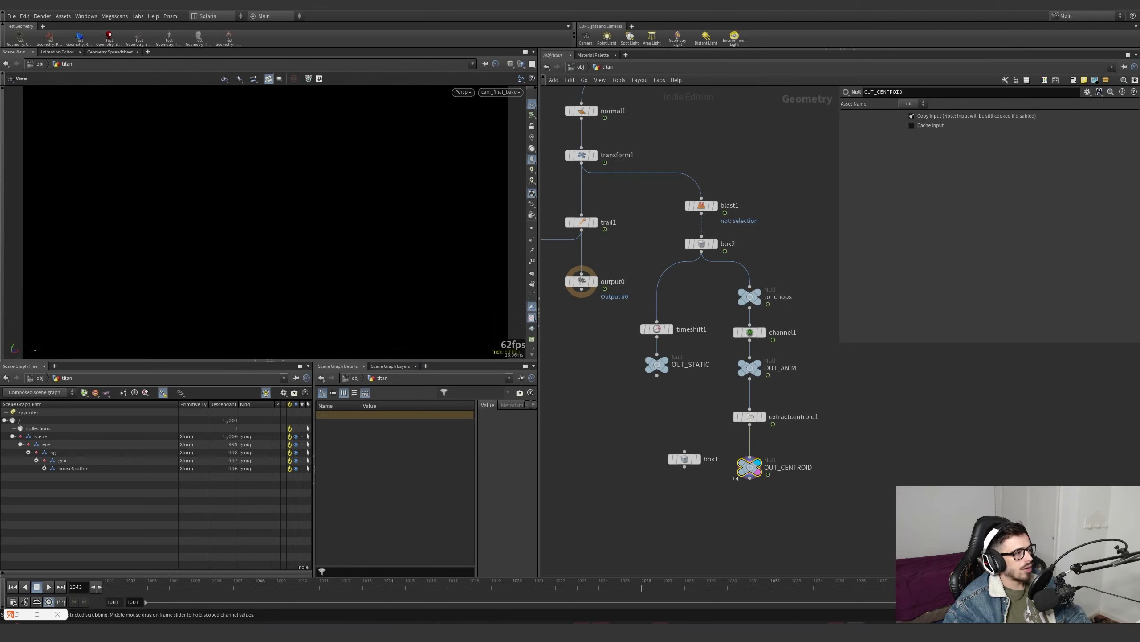
left_click_drag(1002, 537, 412, 552)
scroll(623, 306, "down", 1)
scroll(741, 328, "up", 1)
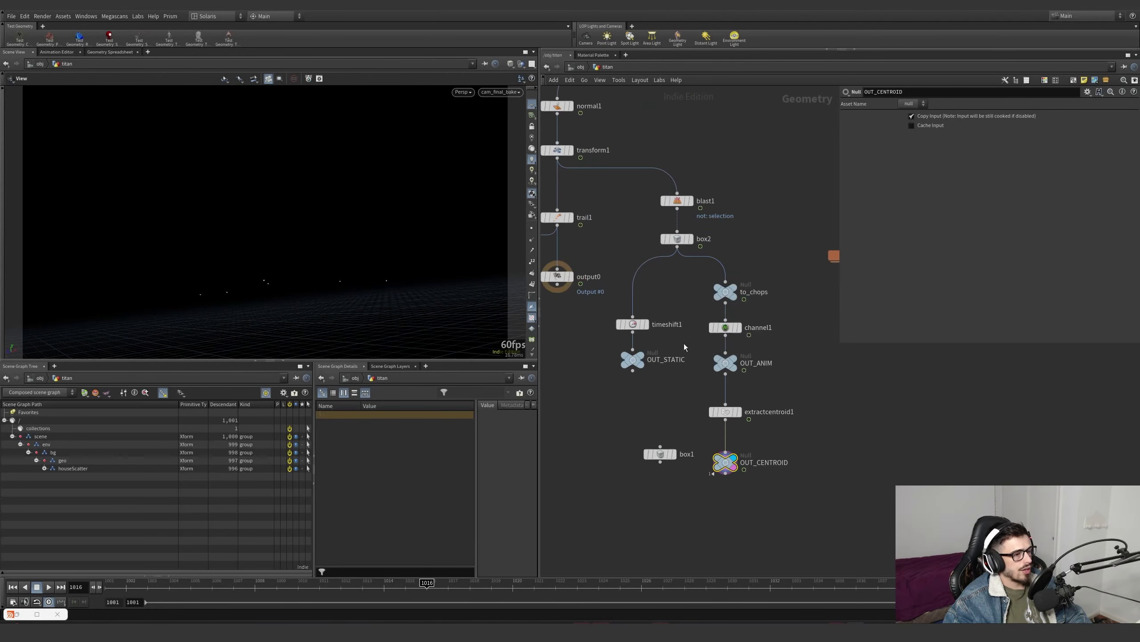
- Display OUT_STATIC, move the unused box1 node further down, and level OUT_STATIC with OUT_ANIM
left_click(645, 361)
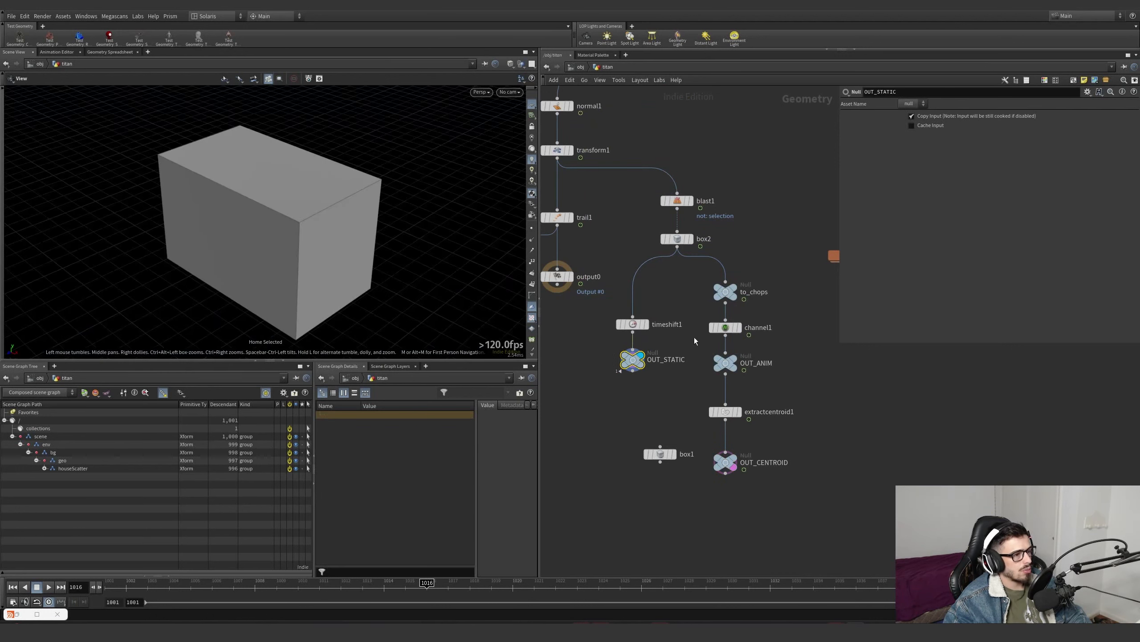
scroll(683, 470, "down", 2)
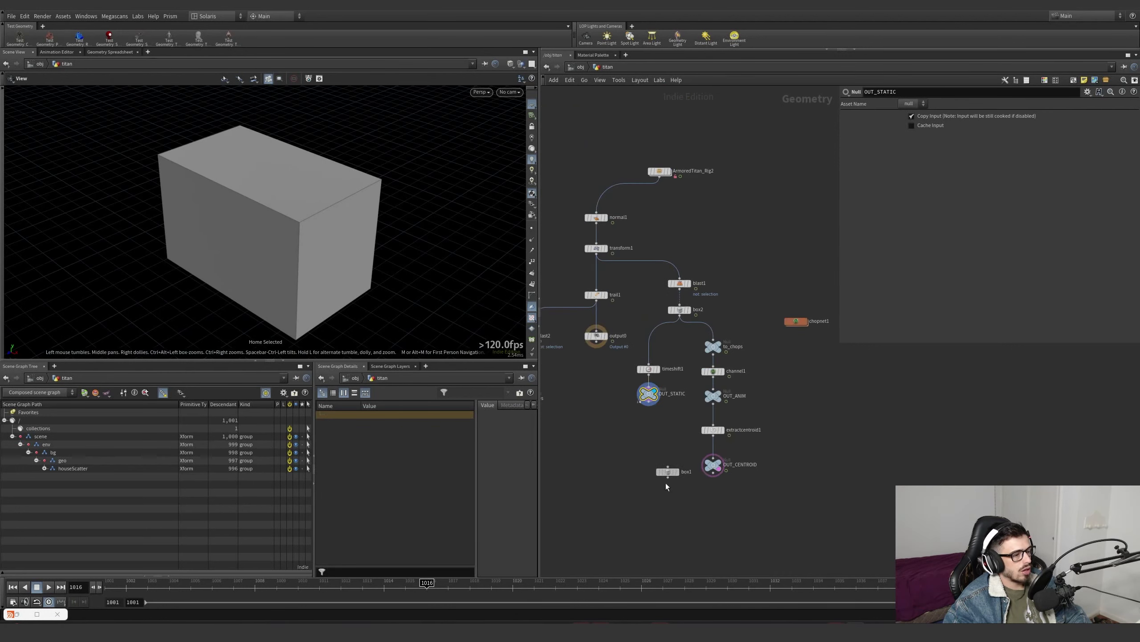
left_click_drag(668, 471, 662, 536)
mouse_move(648, 393)
left_mouse_down()
mouse_move(648, 467)
mouse_move(649, 397)
left_mouse_up()
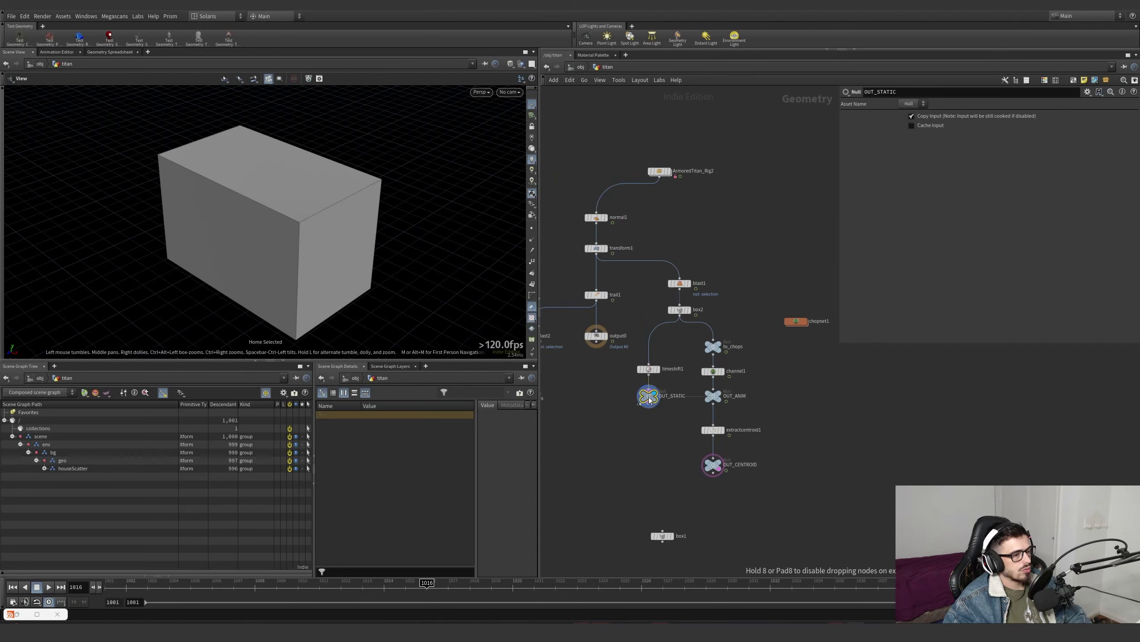
- Display OUT_ANIM followed by extractcentroid1 to compare the animated box with its extracted centroid
left_click(720, 394)
key("g")
scroll(726, 429, "up", 3)
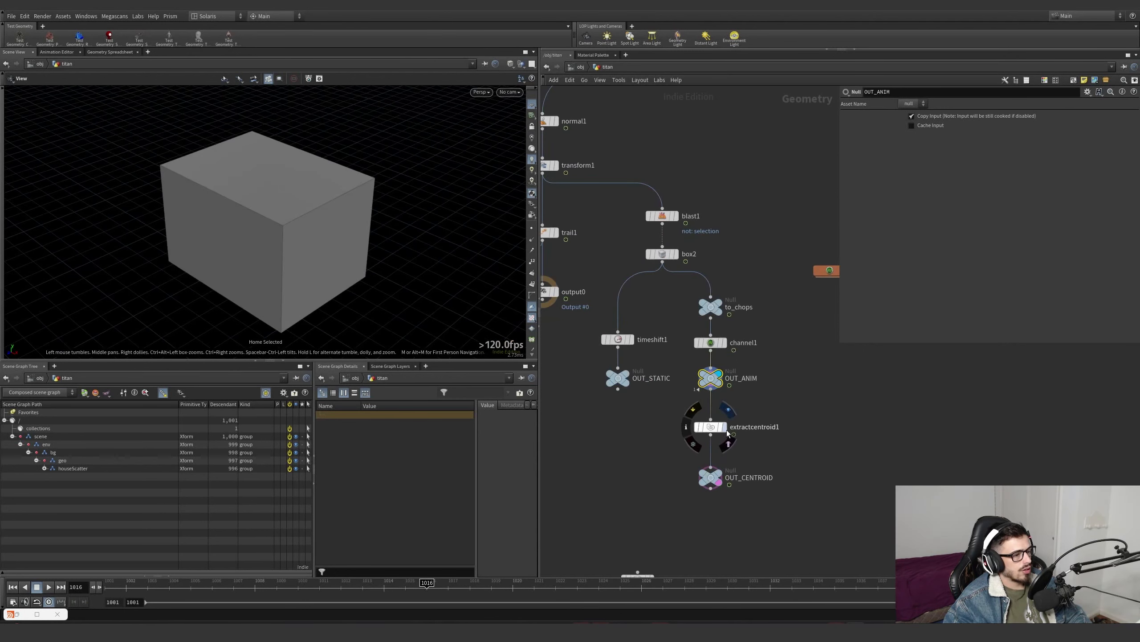
left_click(727, 429)
scroll(793, 439, "down", 3)
- Go up to the object level, reopen the titan network, and display blast2 to inspect its isolated pieces
key("u")
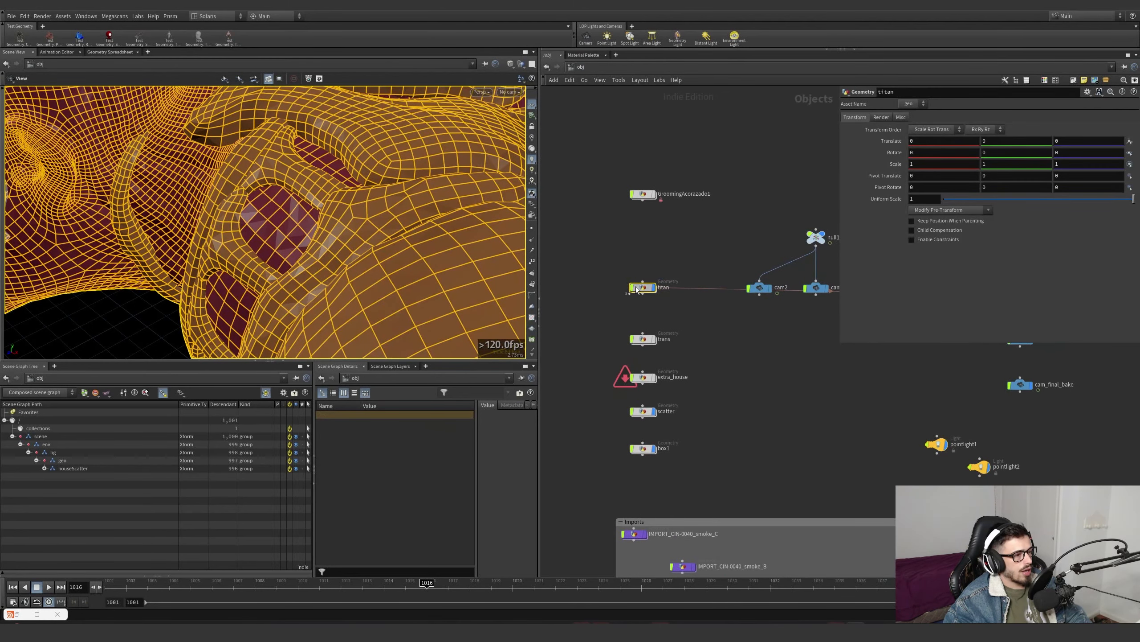
double_click(637, 288)
scroll(651, 341, "up", 3)
left_click(592, 345)
key("g")
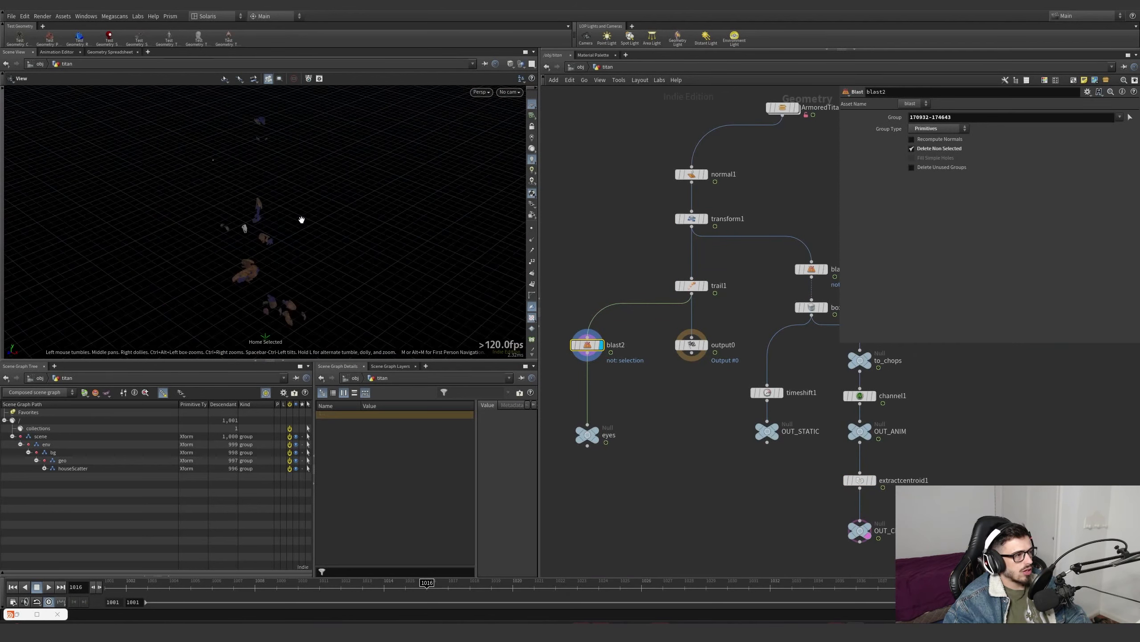
left_click_drag(301, 219, 361, 226)
left_click(1129, 117)
key("space")
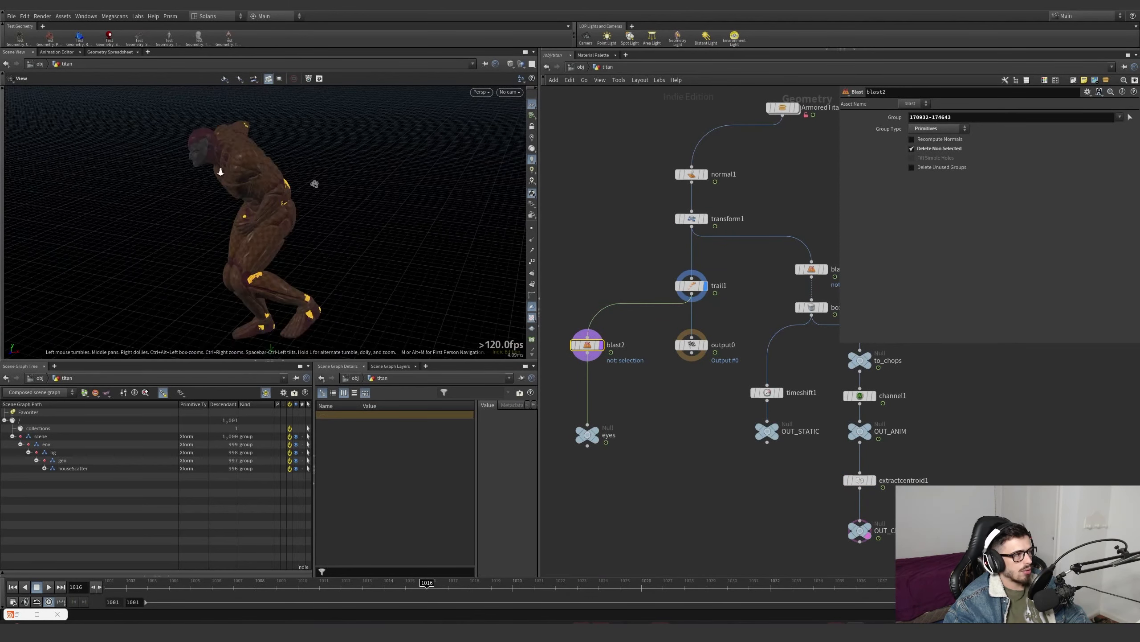
right_click_drag(220, 171, 198, 138)
left_click_drag(198, 138, 201, 113)
right_click_drag(202, 113, 273, 117)
middle_click_drag(273, 117, 268, 158)
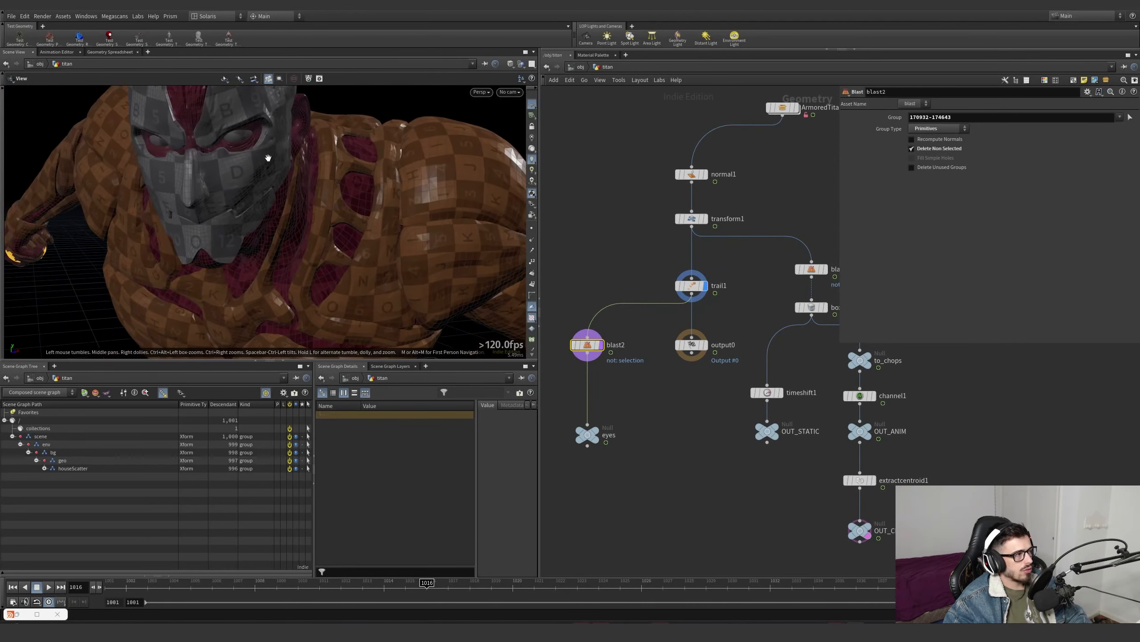
left_click(156, 150)
key("Return")
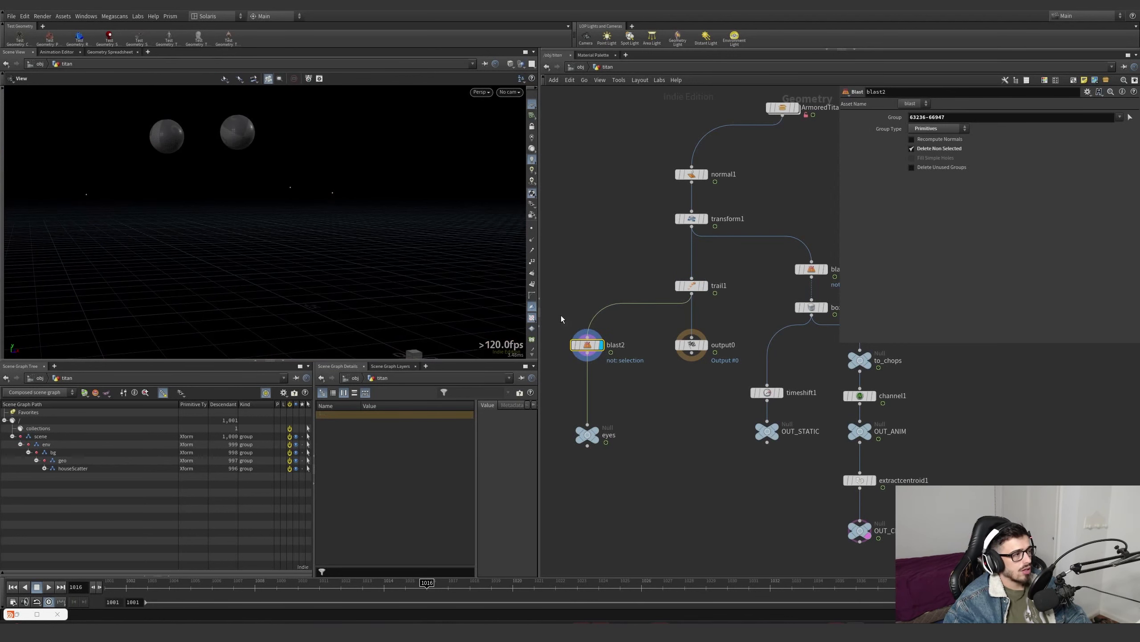
- Select the eyes null below blast2 and review the complete titan network
left_click(587, 434)
scroll(670, 429, "down", 3)
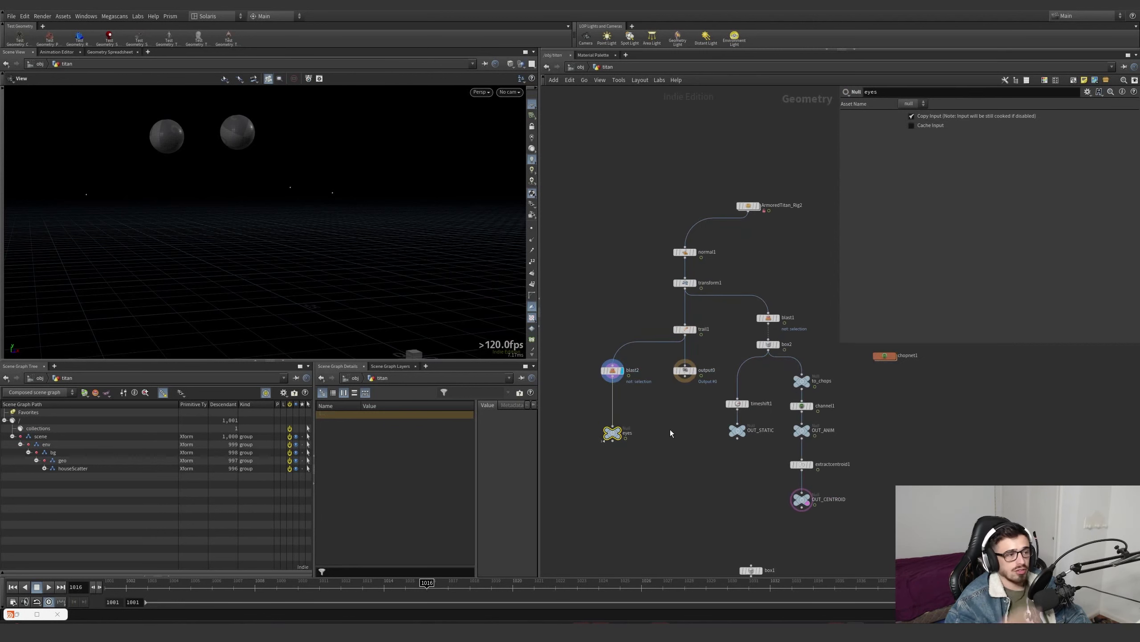
scroll(670, 430, "down", 3)
- Return to the object level and look through cam_final at frame 1030
key("u")
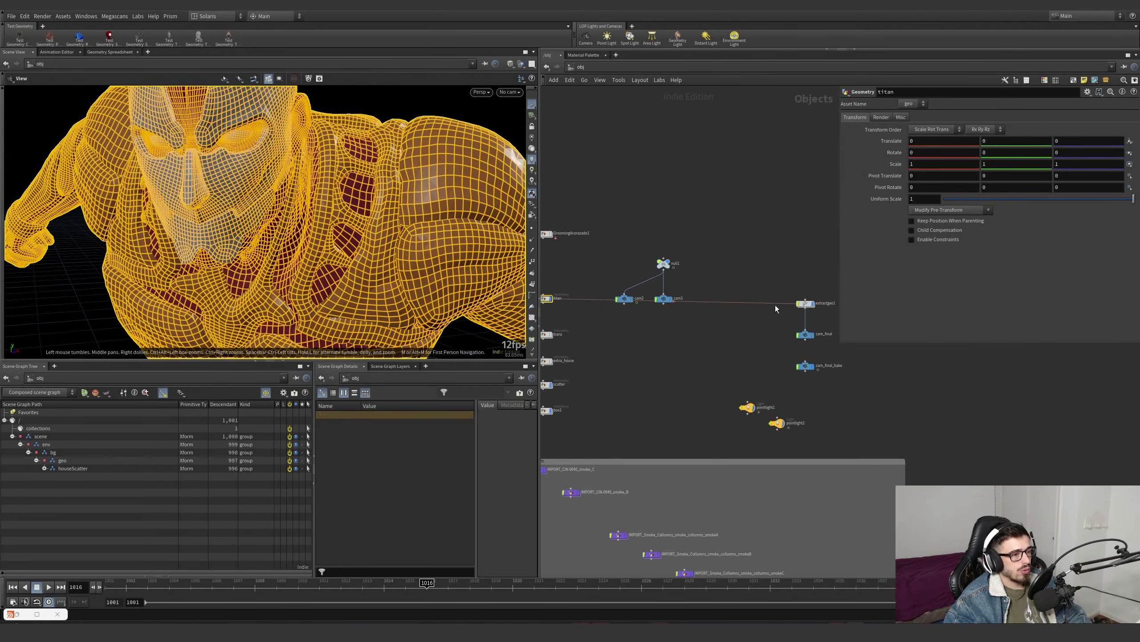
scroll(763, 305, "up", 5)
left_click(510, 91)
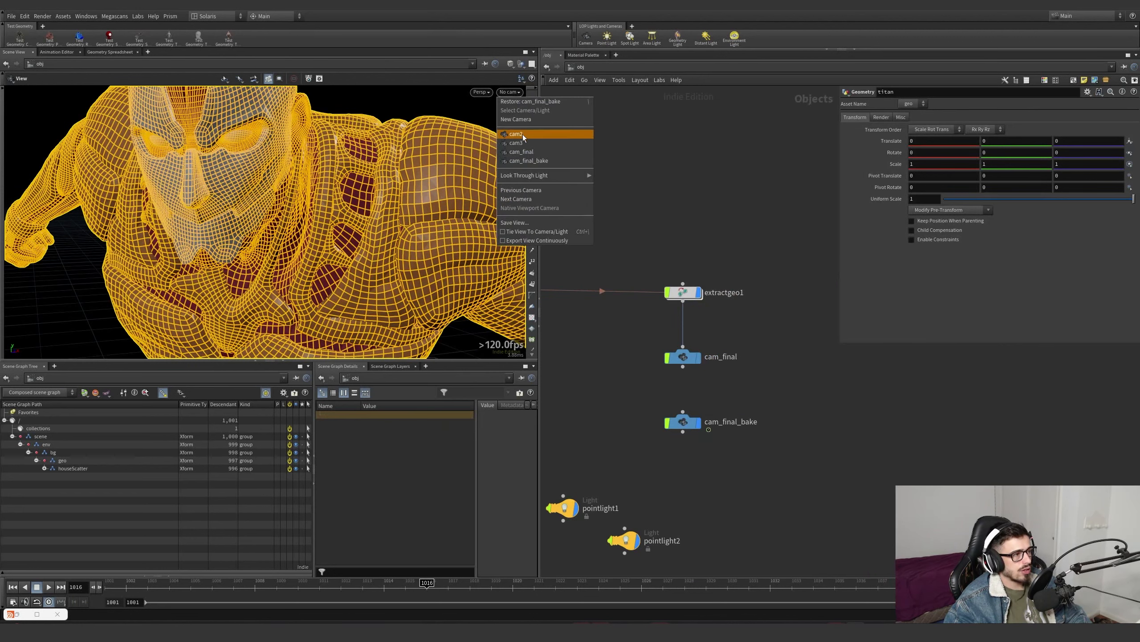
left_click(521, 152)
left_click_drag(641, 586, 728, 588)
- Inspect extractgeo1's source and destination geometry paths, followed by the cam_final camera's view settings
left_click(683, 292)
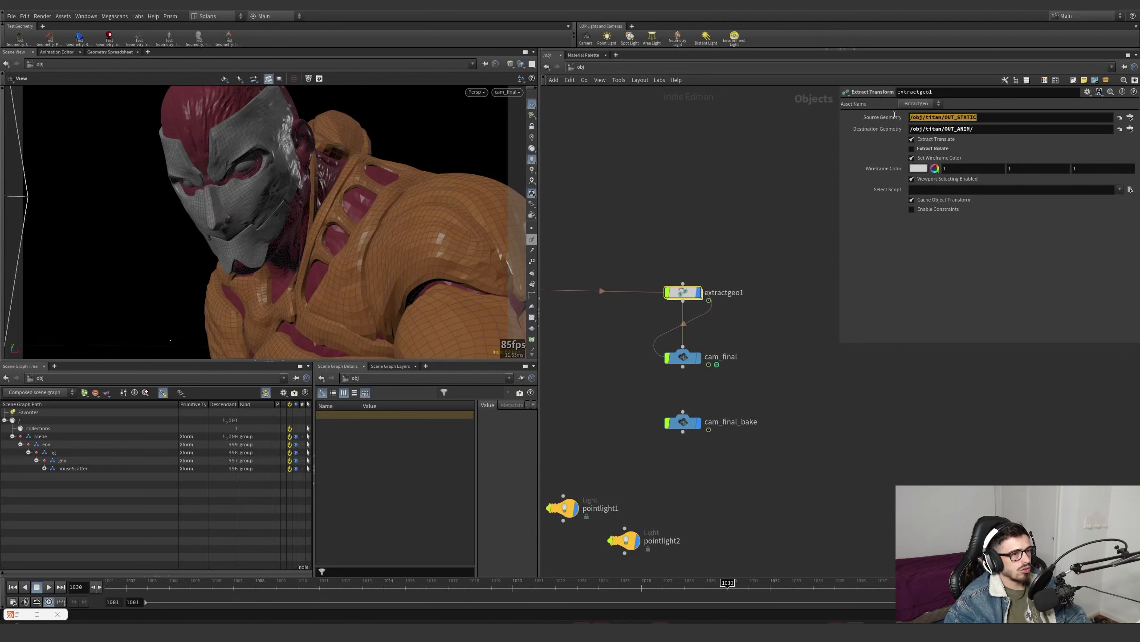
left_click(922, 150)
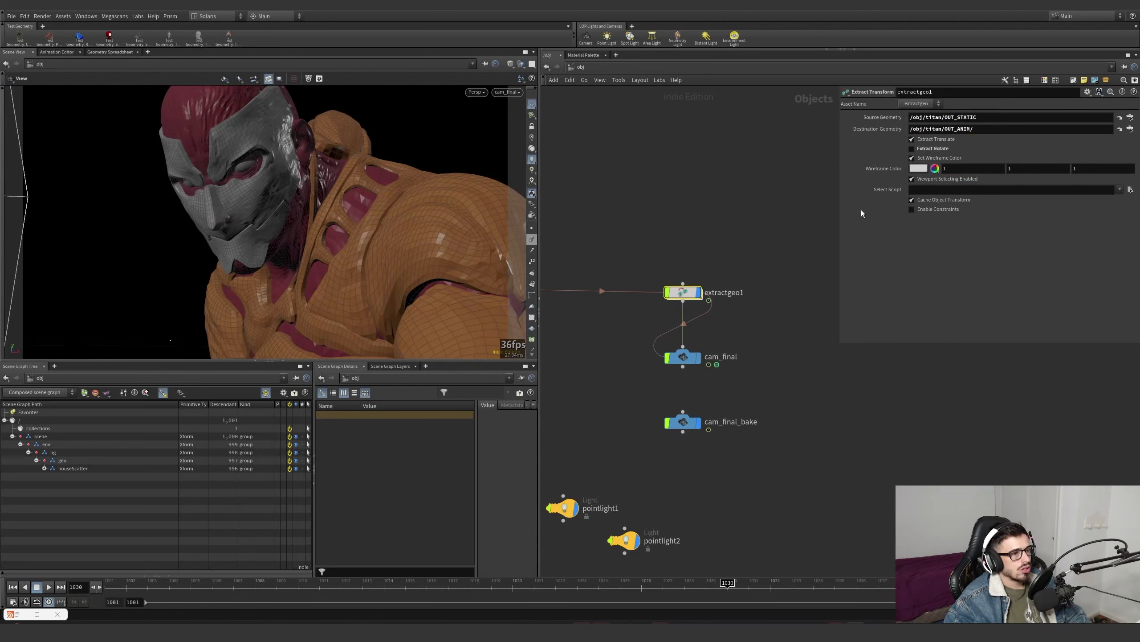
left_click(680, 358)
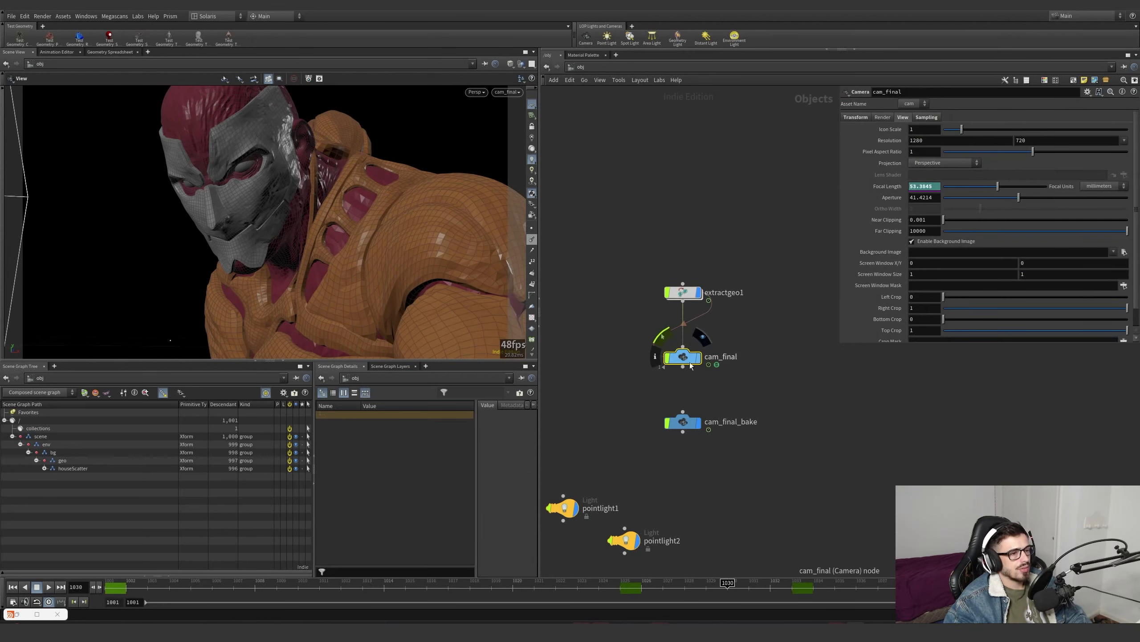
left_click_drag(757, 377, 639, 340)
left_click_drag(628, 330, 768, 390)
- Select cam_final_bake and scrub the timeline to frames 1013 and 1020 to check the baked camera move
left_click_drag(626, 584, 362, 584)
left_click_drag(759, 392, 661, 447)
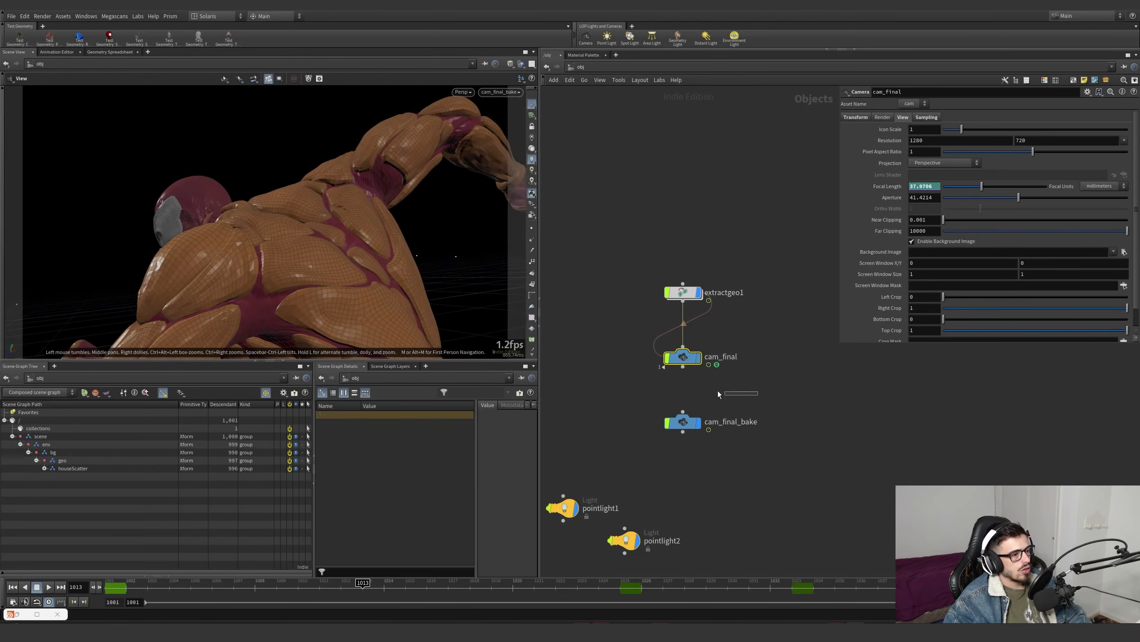
mouse_move(534, 586)
left_mouse_down()
mouse_move(836, 584)
mouse_move(111, 587)
mouse_move(1012, 587)
mouse_move(255, 586)
mouse_move(513, 586)
left_mouse_up()
- Look over the object-level network and switch to the stage network's HOUSES & GROUND group
scroll(687, 472, "down", 5)
middle_click_drag(619, 494, 730, 392)
scroll(731, 373, "up", 3)
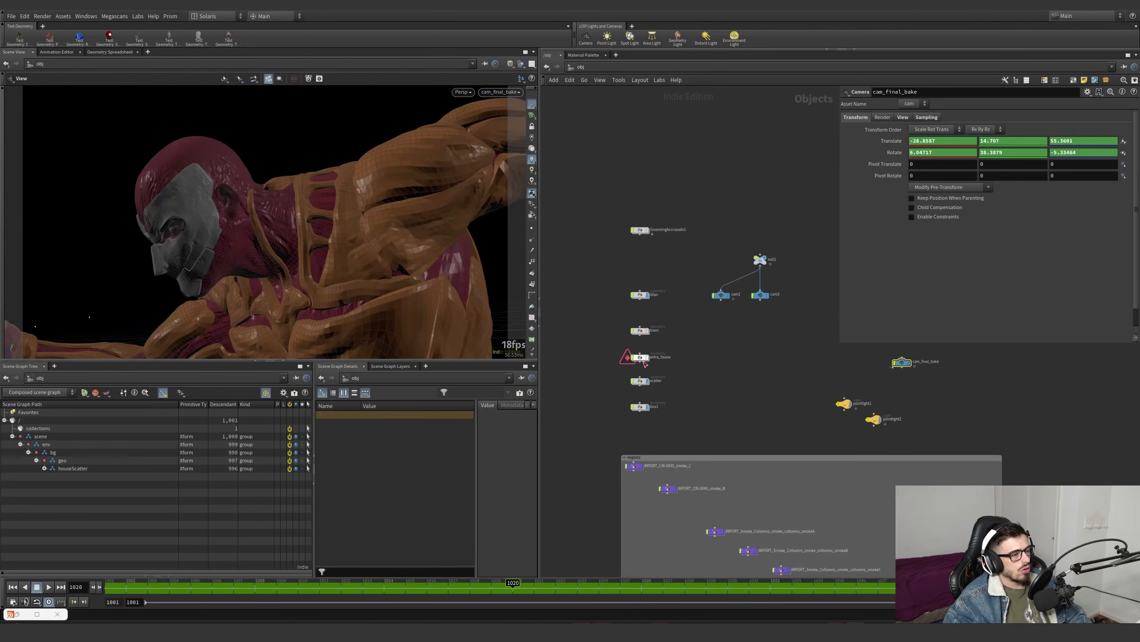
scroll(683, 359, "up", 3)
left_click(593, 67)
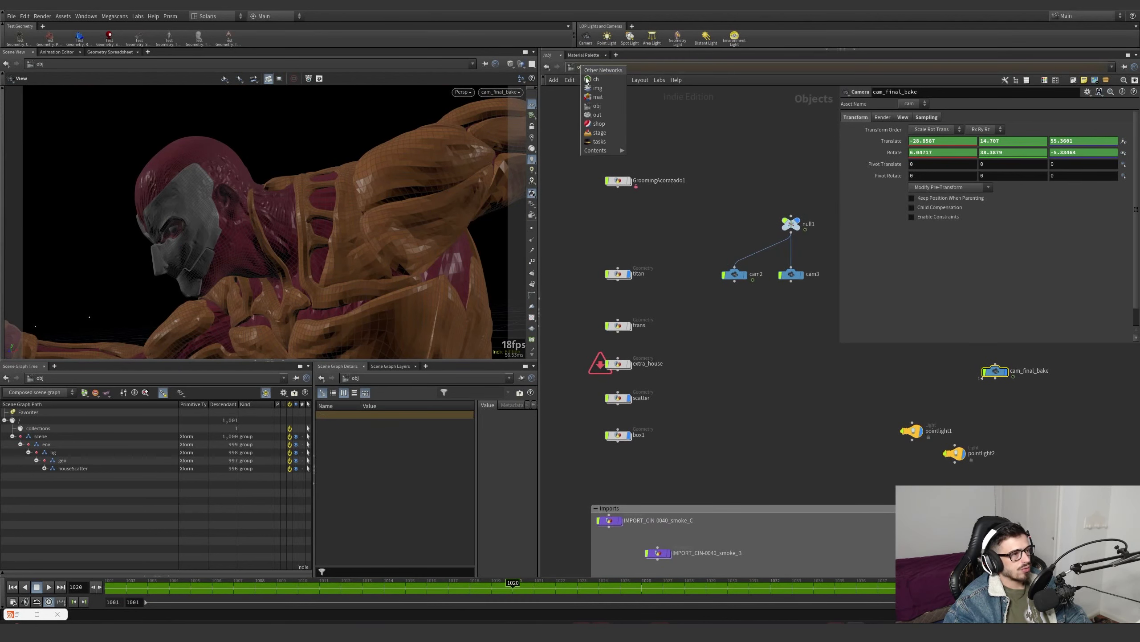
left_click(597, 130)
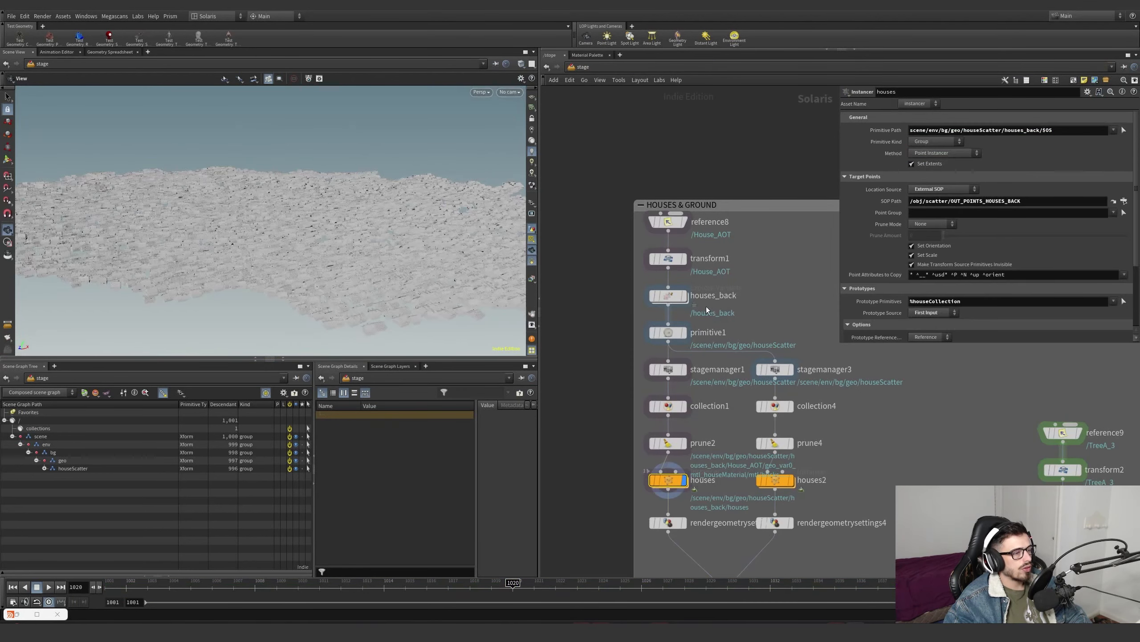
scroll(723, 308, "down", 5)
scroll(739, 431, "up", 4)
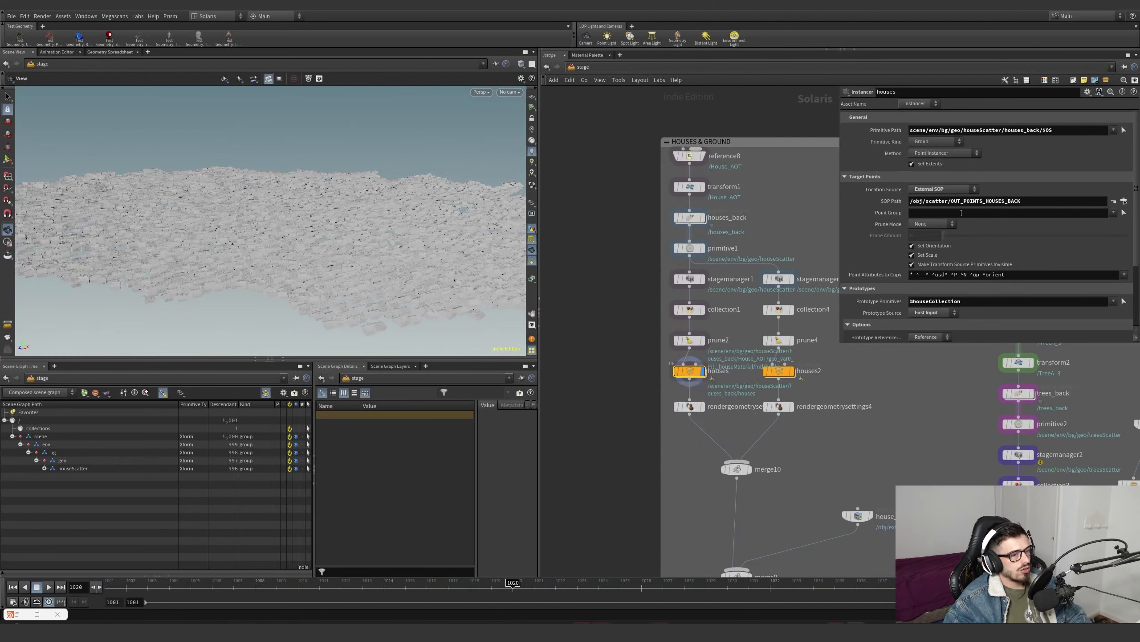
- Check the houses instancer's SOP path and primitive path, and display merge10 to view both house scatters
double_click(970, 201)
left_click(1057, 130)
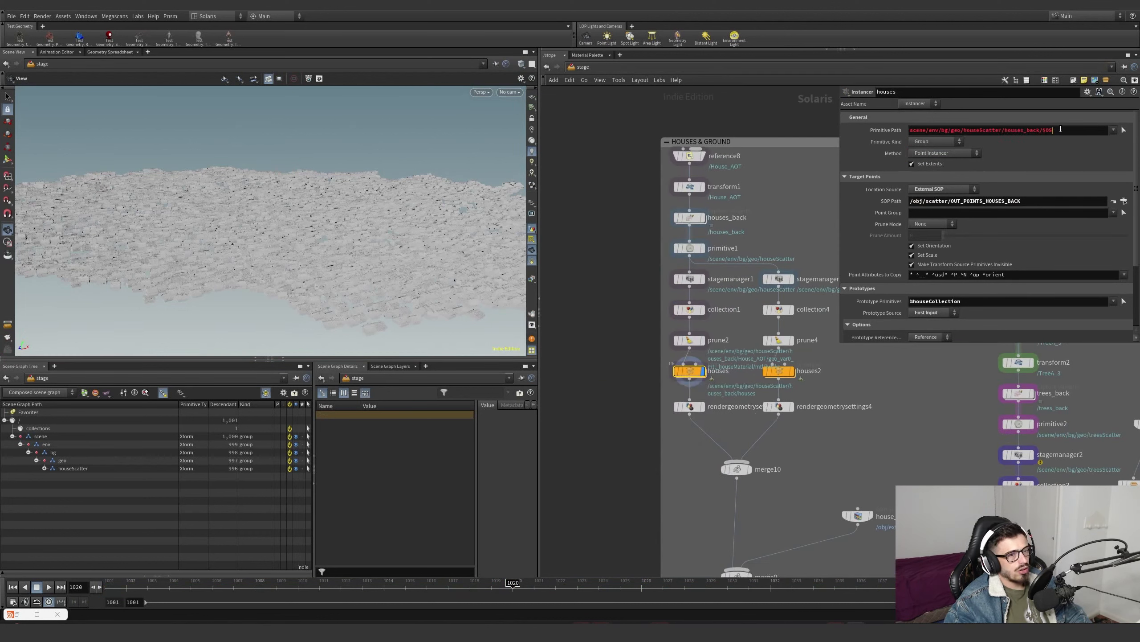
left_click(749, 469)
left_click(736, 469)
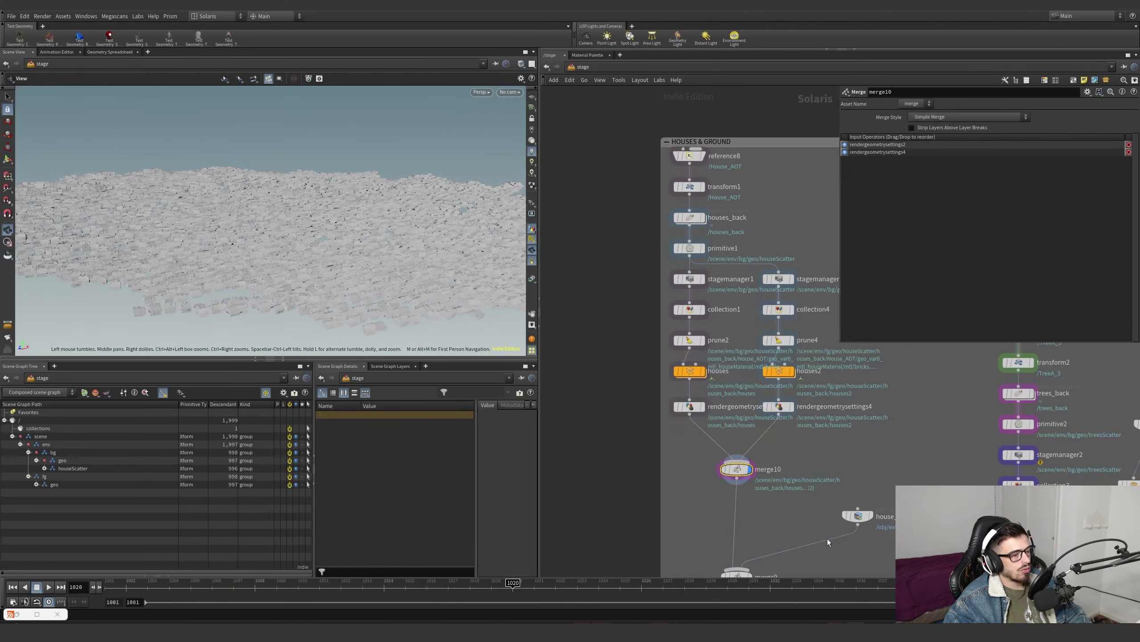
- Display merge9 and examine the added house_front geometry up close among the scattered houses
middle_click_drag(828, 538, 755, 393)
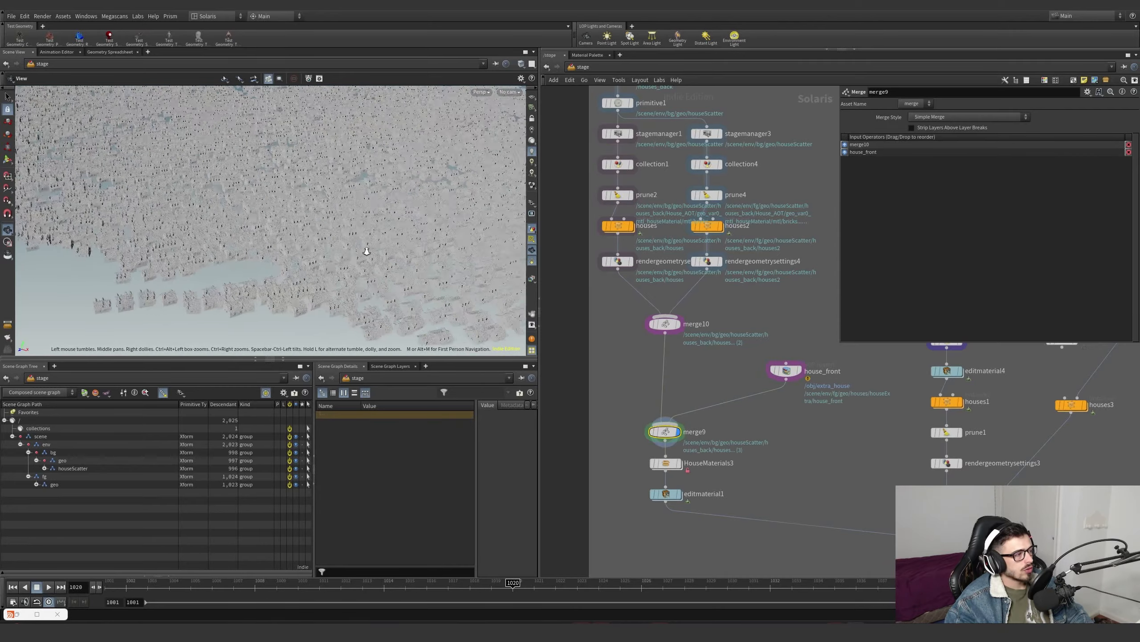
left_click_drag(269, 270, 251, 315)
right_click_drag(251, 314, 354, 265)
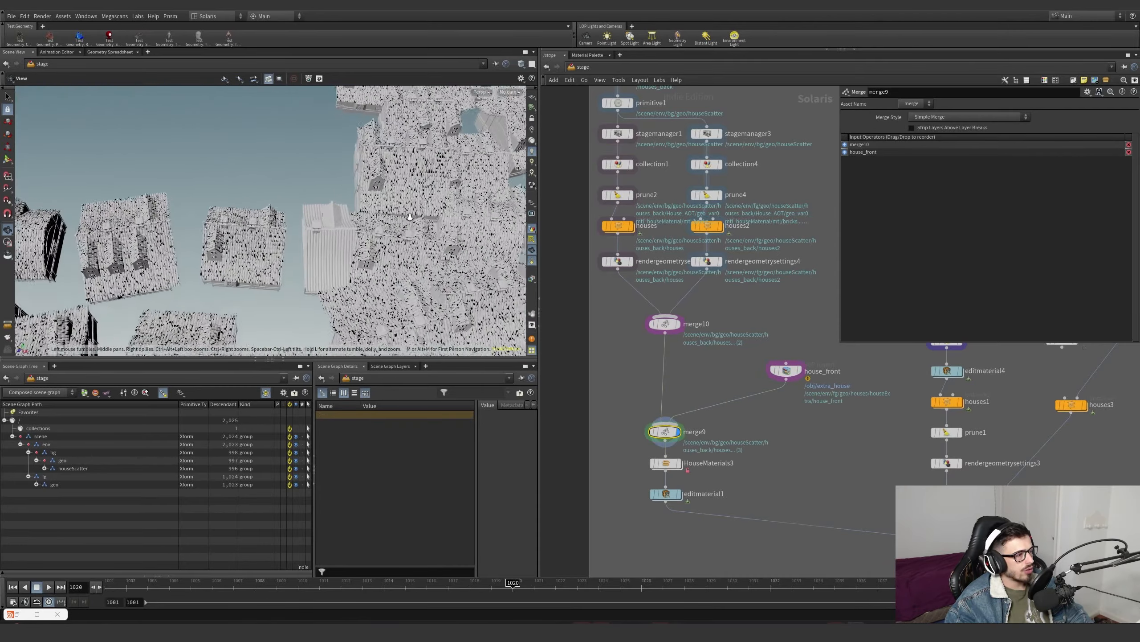
left_click_drag(355, 265, 480, 183)
middle_click_drag(480, 182, 417, 243)
left_click_drag(417, 243, 386, 216)
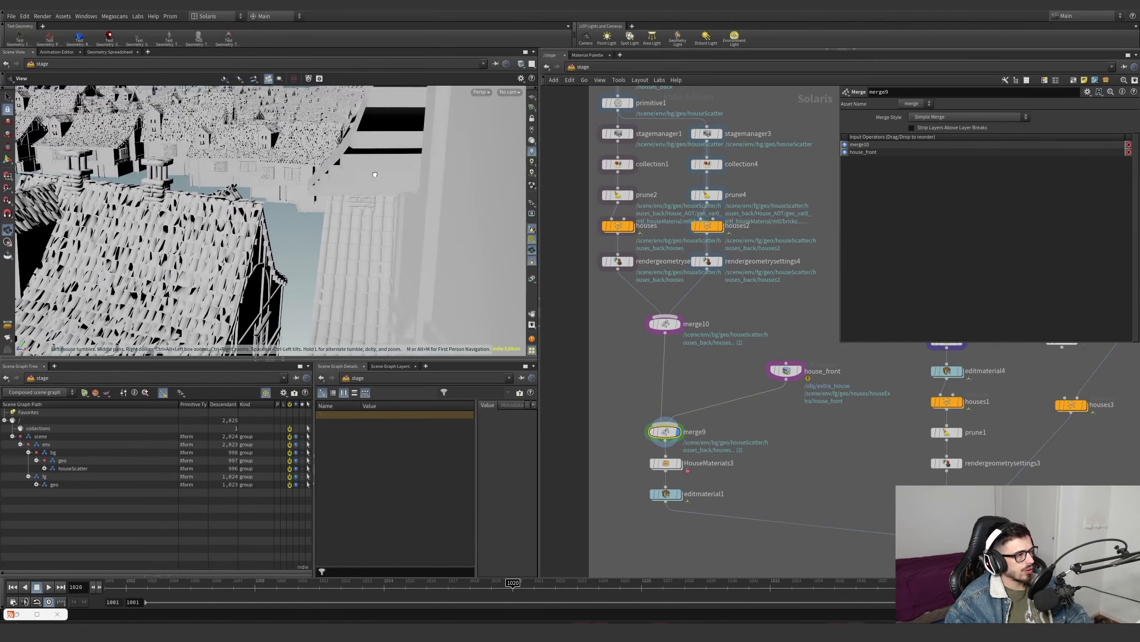
right_click_drag(387, 216, 359, 189)
middle_click_drag(359, 189, 429, 219)
left_click_drag(430, 219, 314, 198)
right_click_drag(314, 198, 350, 216)
scroll(690, 389, "down", 3)
- Display the houses1 instancer and frame the scattered trees in the viewport
middle_click_drag(687, 404, 621, 418)
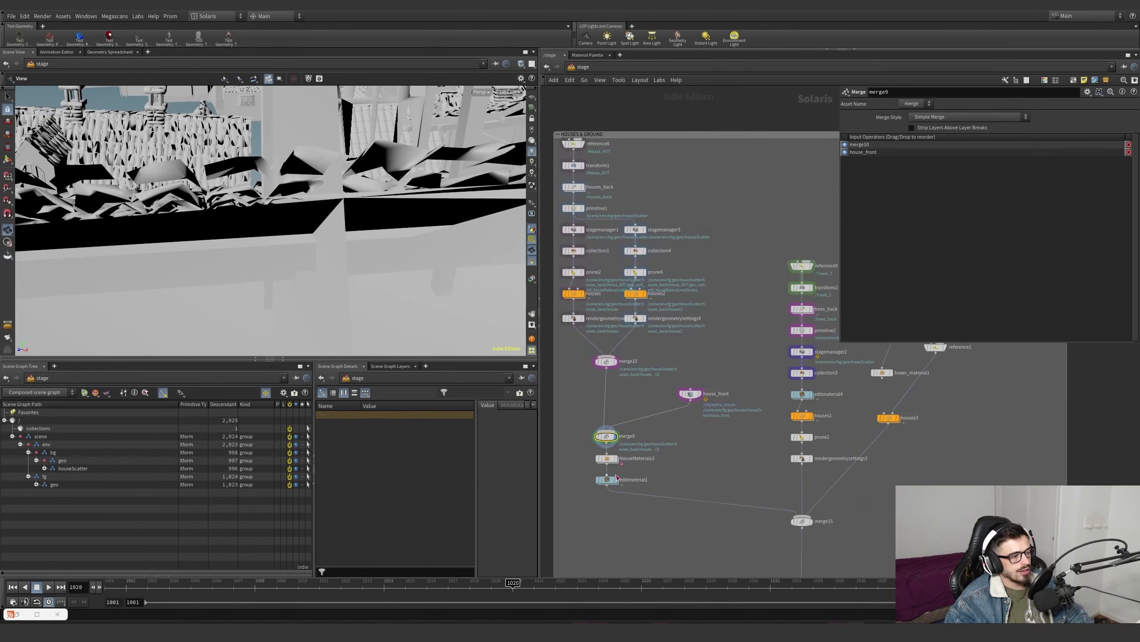
middle_click_drag(819, 301, 706, 296)
scroll(705, 297, "up", 2)
middle_click_drag(693, 452, 662, 369)
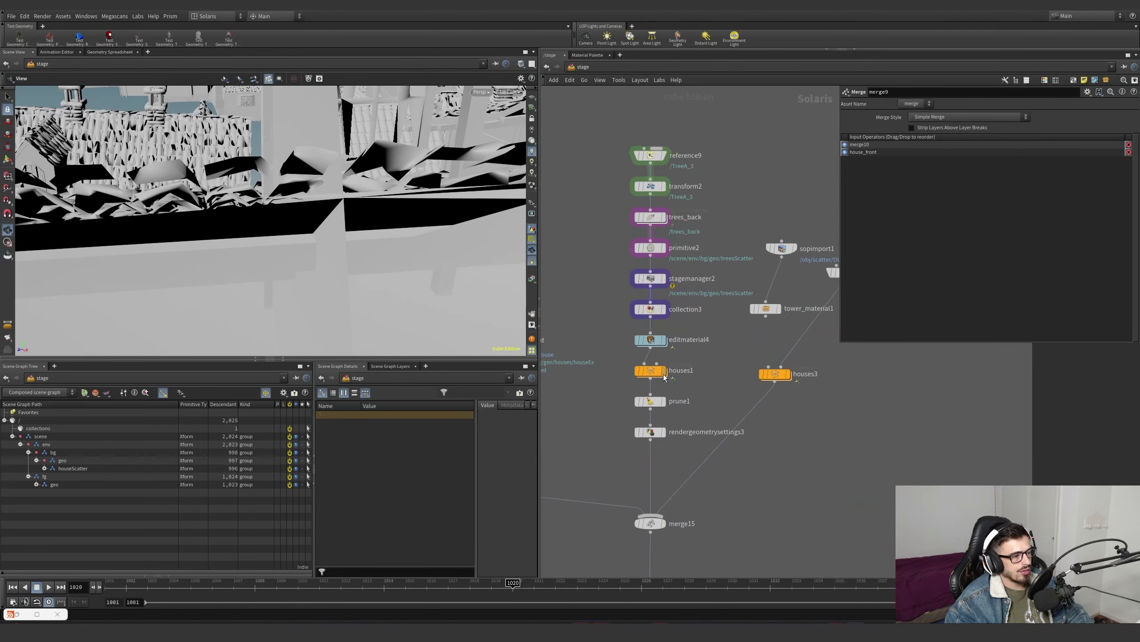
left_click(663, 371)
left_click_drag(711, 385, 603, 357)
key("space+g")
scroll(762, 385, "up", 2)
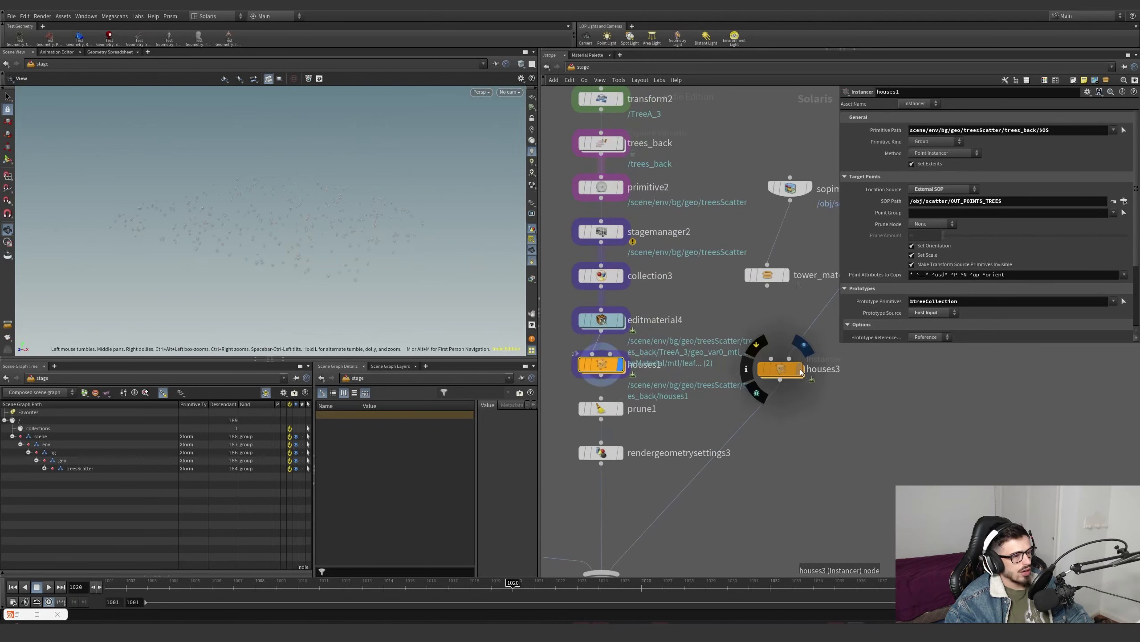
- Display the houses3 instancer to view the scattered towers
left_click(800, 370)
left_click_drag(816, 381, 771, 359)
scroll(746, 421, "down", 4)
middle_click_drag(745, 421, 732, 311)
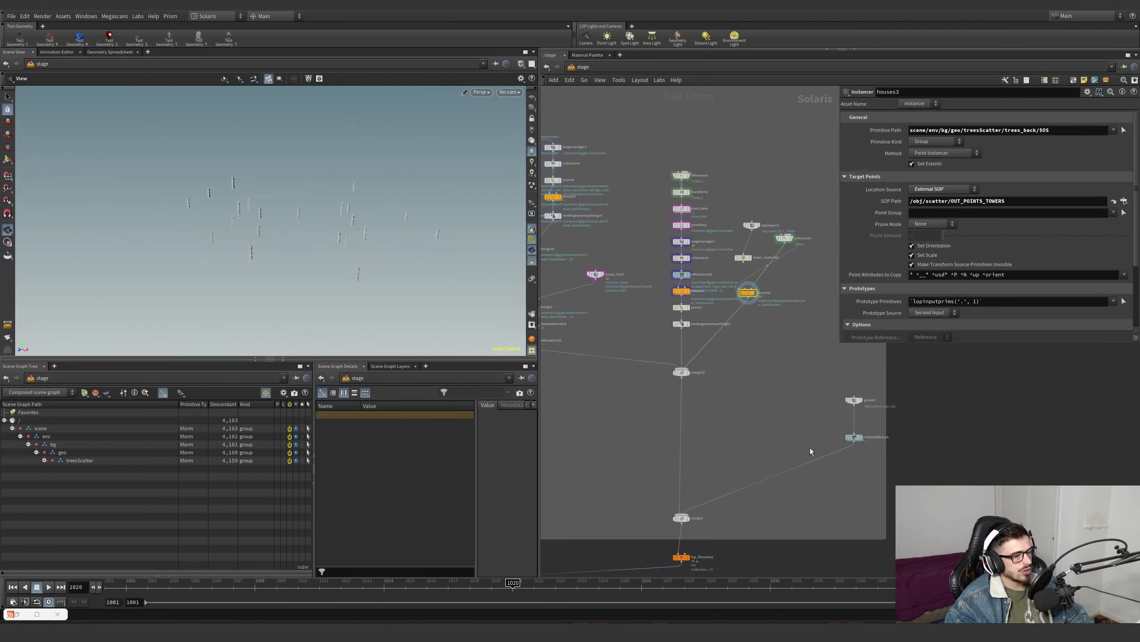
- Display lop_filecache1 below merge5 and inspect the assembled environment from several angles
scroll(853, 429, "up", 2)
scroll(866, 414, "up", 3)
scroll(862, 416, "down", 3)
middle_click_drag(643, 538, 700, 449)
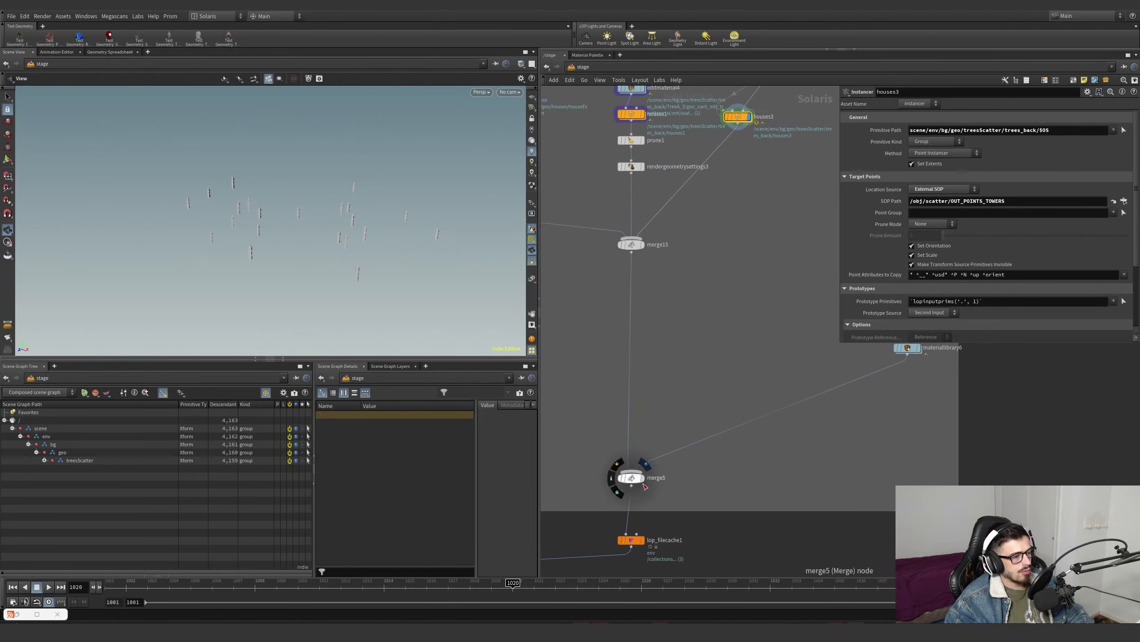
middle_click_drag(661, 540, 715, 439)
mouse_move(714, 451)
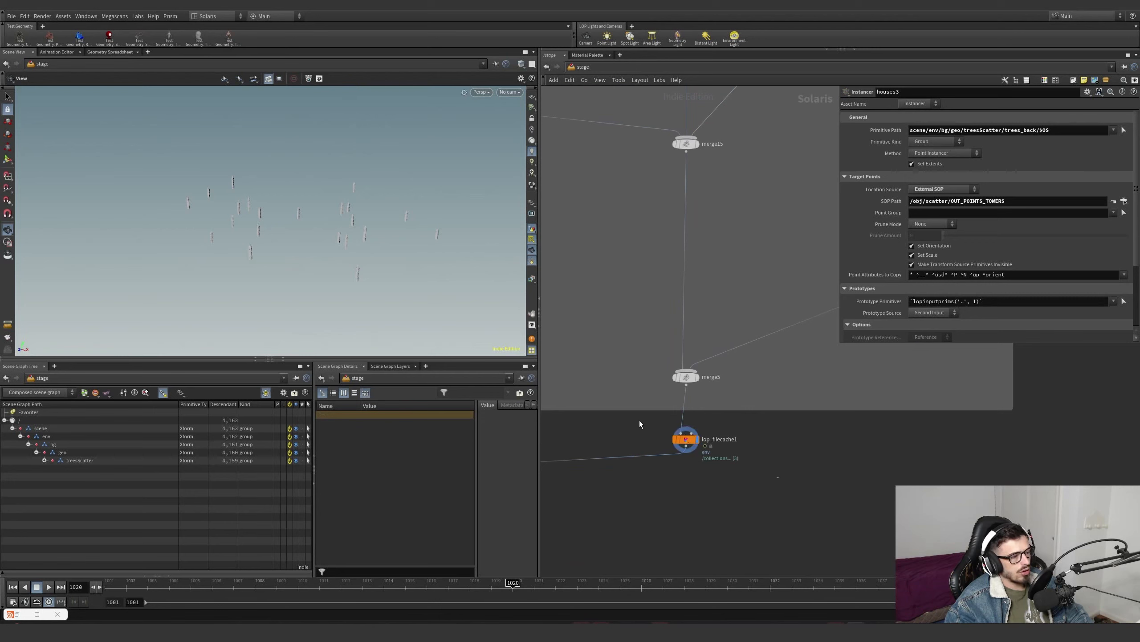
left_click_drag(779, 477, 655, 424)
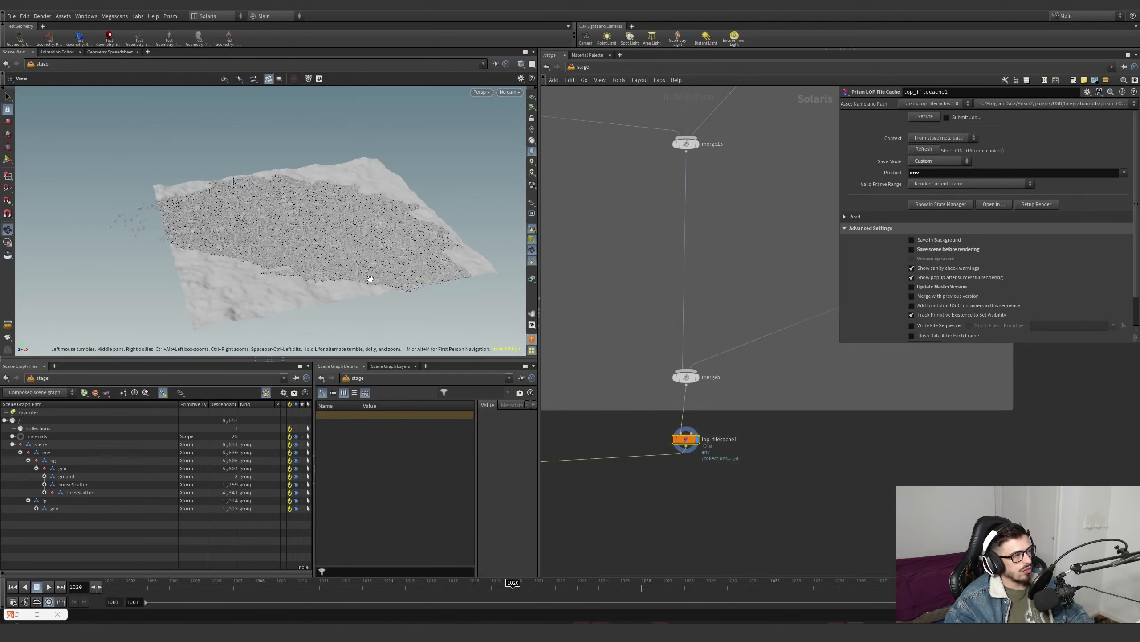
left_click_drag(370, 279, 305, 242)
right_click_drag(305, 242, 491, 218)
left_click_drag(491, 219, 400, 300)
- Display merge4, which combines the imported camera with the cached environment
scroll(649, 478, "down", 3)
scroll(649, 486, "up", 1)
middle_click_drag(649, 486, 938, 357)
left_click_drag(636, 385, 554, 330)
key("r")
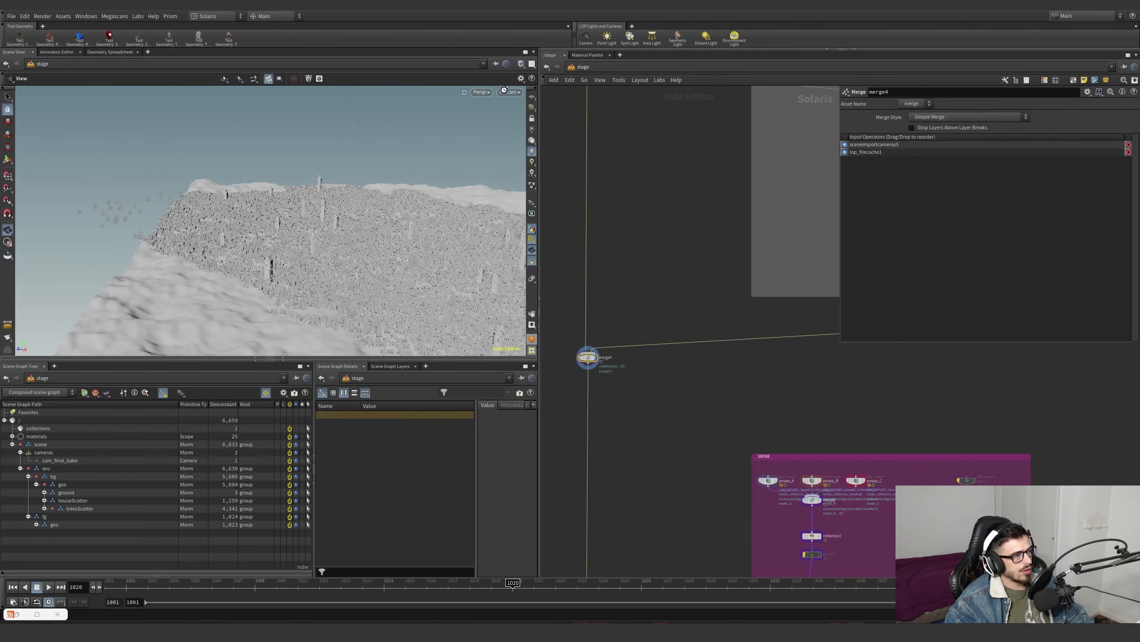
- View the stage through the cam_final_bake camera at frame 1001
left_click(506, 92)
left_click(522, 101)
left_click_drag(213, 584, 90, 572)
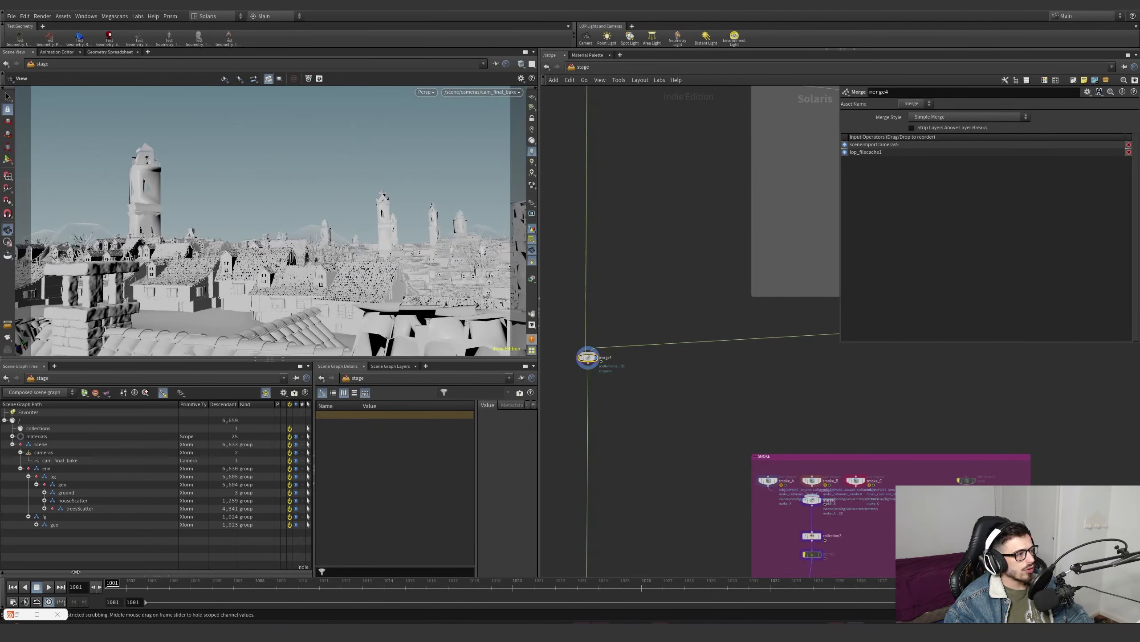
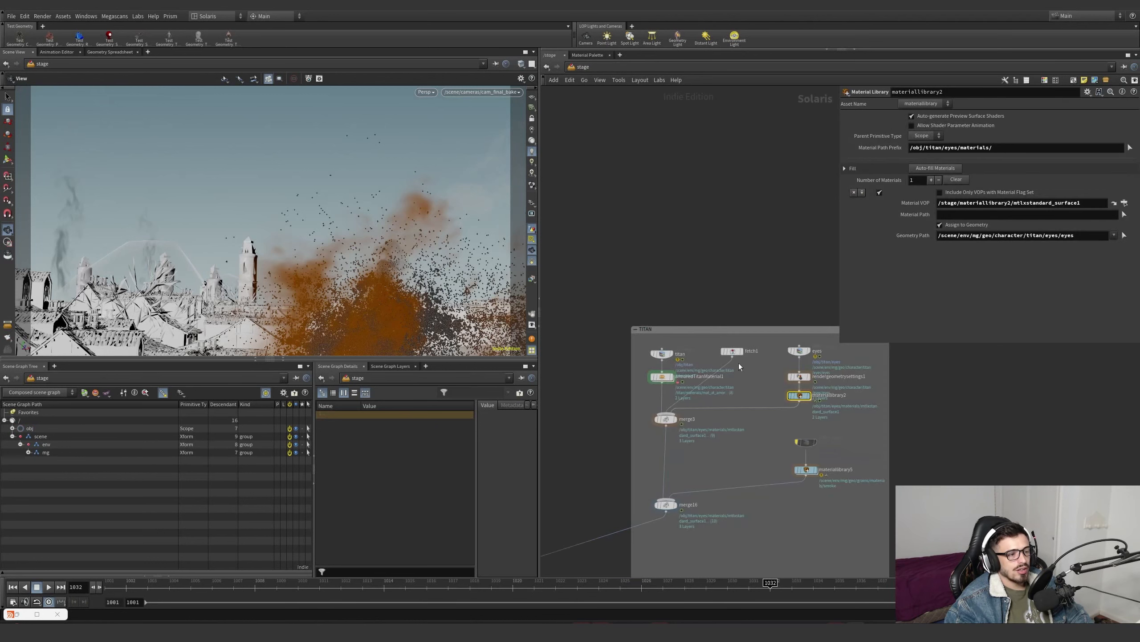
- Review the settings of light1, light2, the HDRI dome light, and distantlight1 in the LIGHTING group
scroll(811, 284, "down", 8)
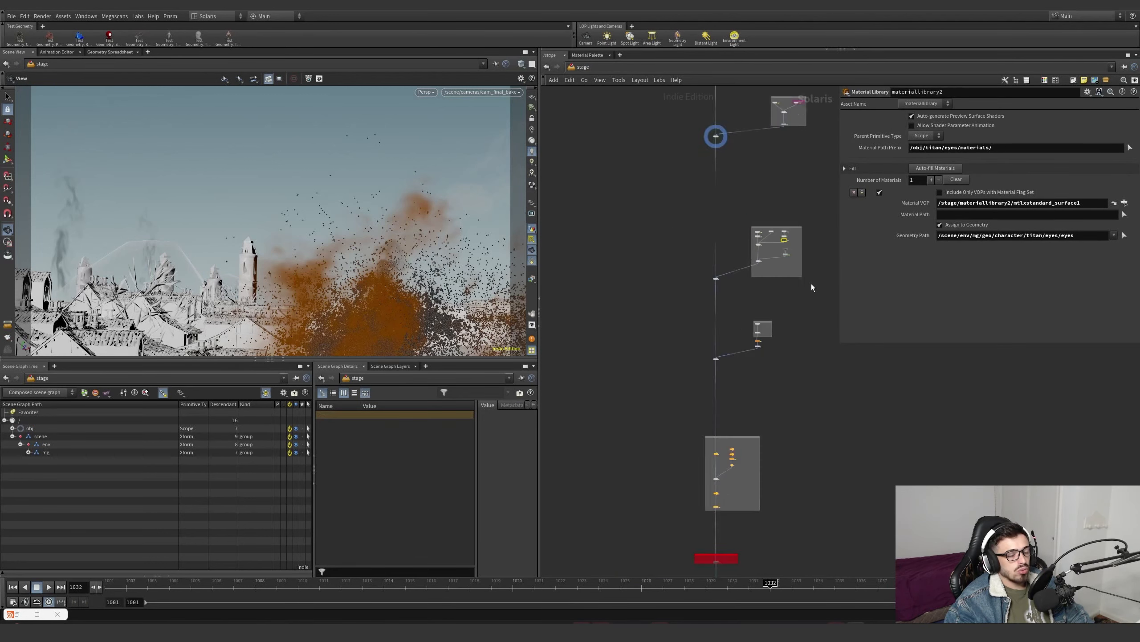
scroll(759, 348, "up", 12)
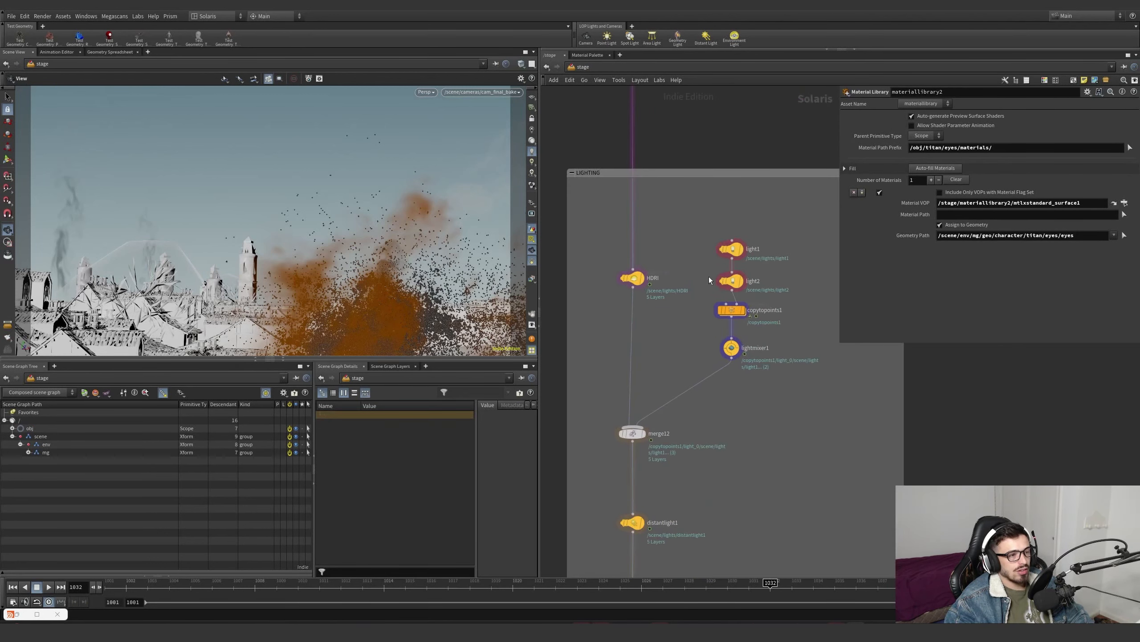
middle_click_drag(782, 365, 763, 368)
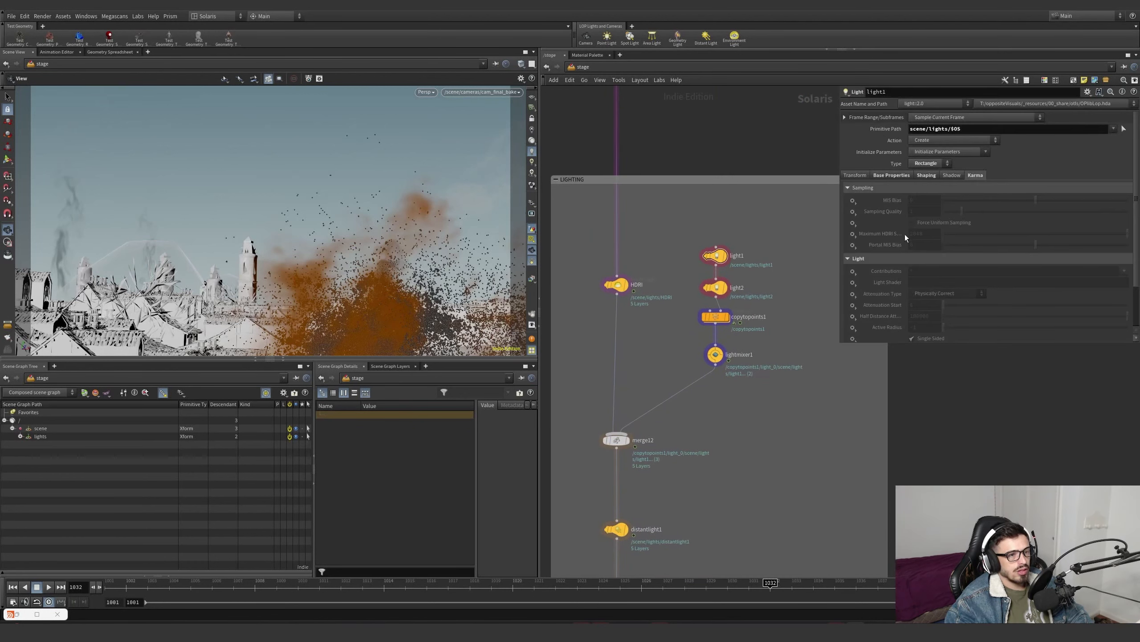
scroll(888, 256, "down", 3)
left_click(766, 298)
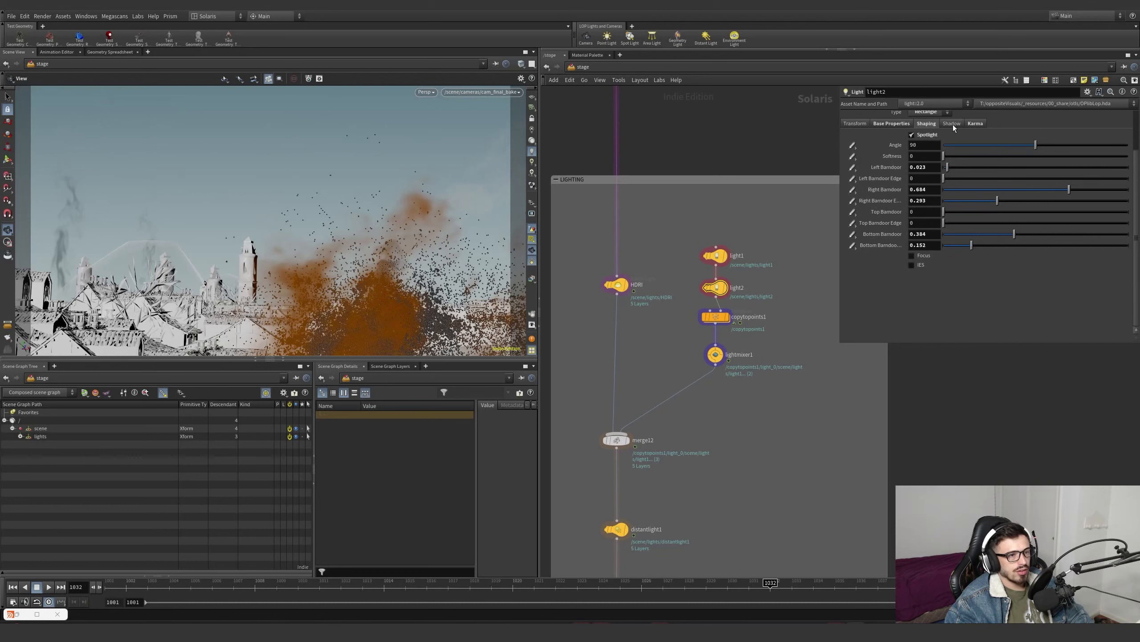
left_click(974, 124)
left_click(615, 288)
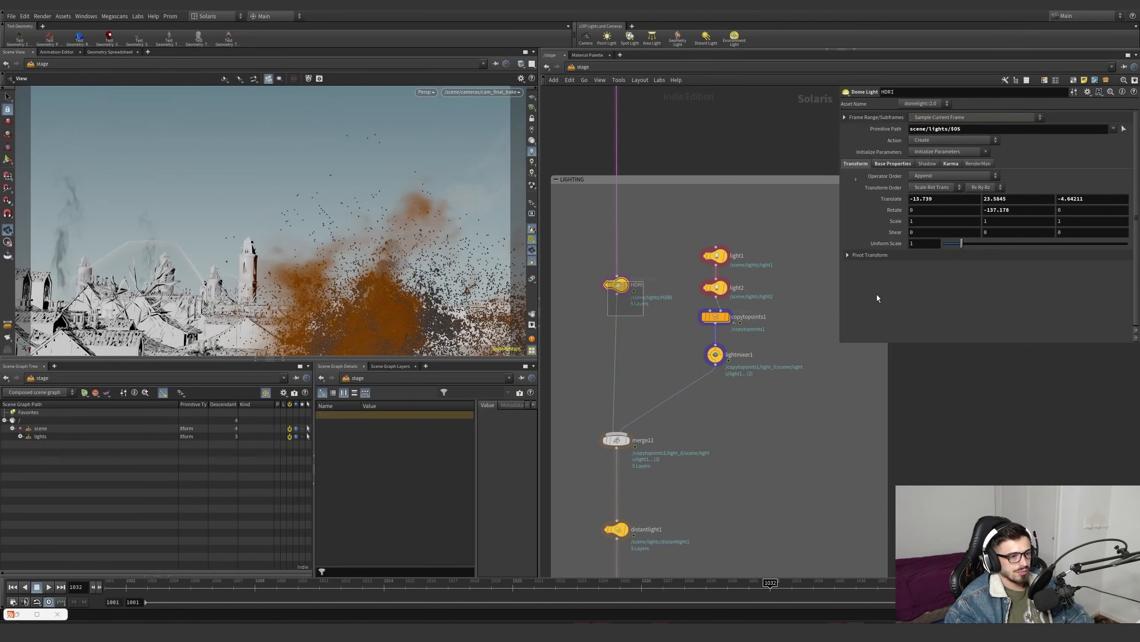
left_click_drag(690, 488, 600, 567)
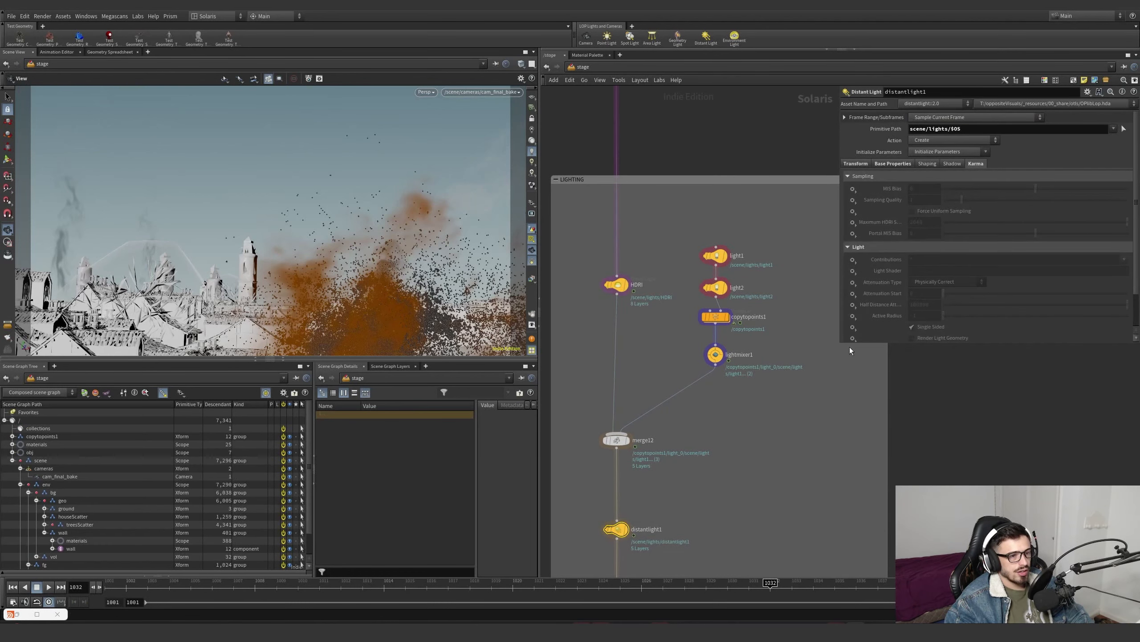
- Survey the stage network's main chain from the smoke and titan groups down to the LIGHTING group
scroll(727, 344, "down", 5)
scroll(727, 344, "up", 5)
scroll(730, 402, "down", 6)
scroll(766, 229, "up", 5)
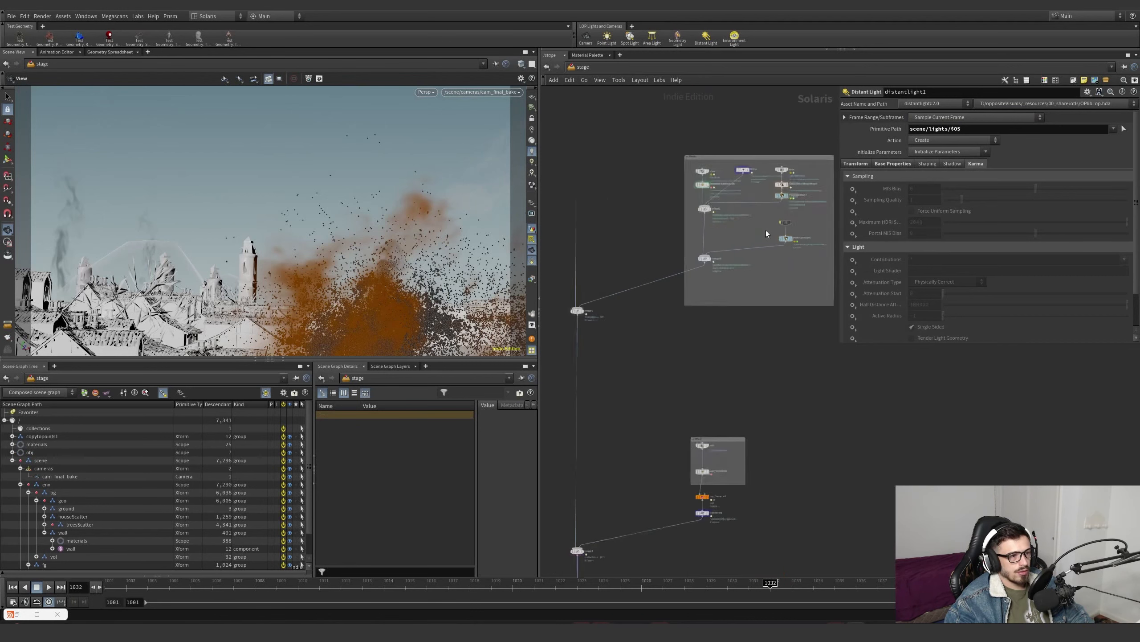
scroll(775, 309, "down", 5)
middle_click_drag(738, 219, 711, 468)
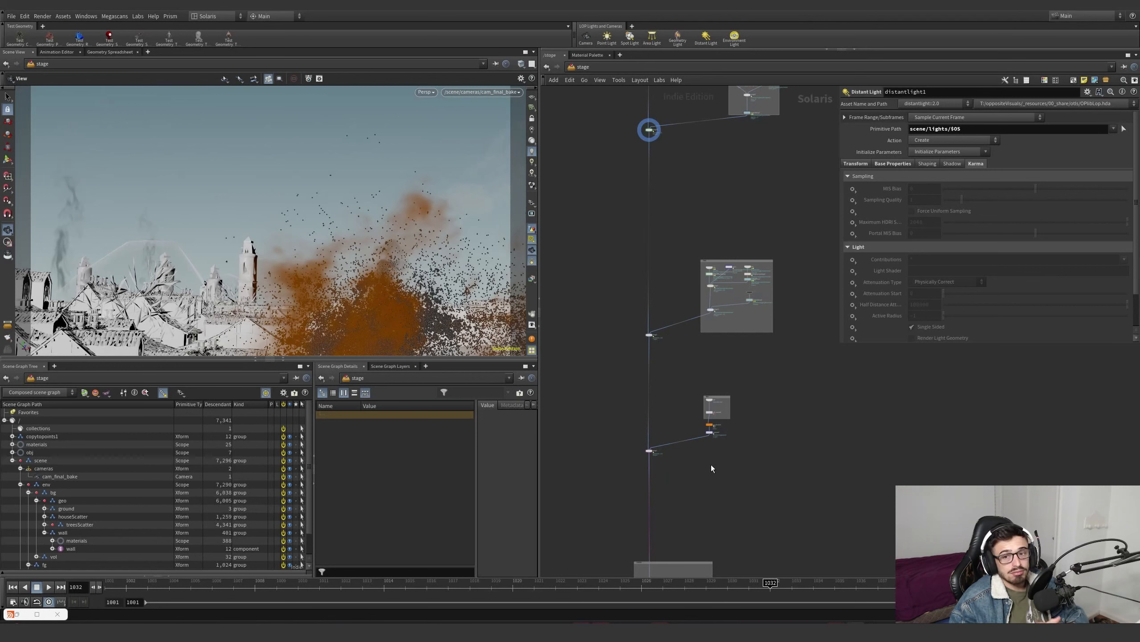
middle_click_drag(693, 247, 692, 396)
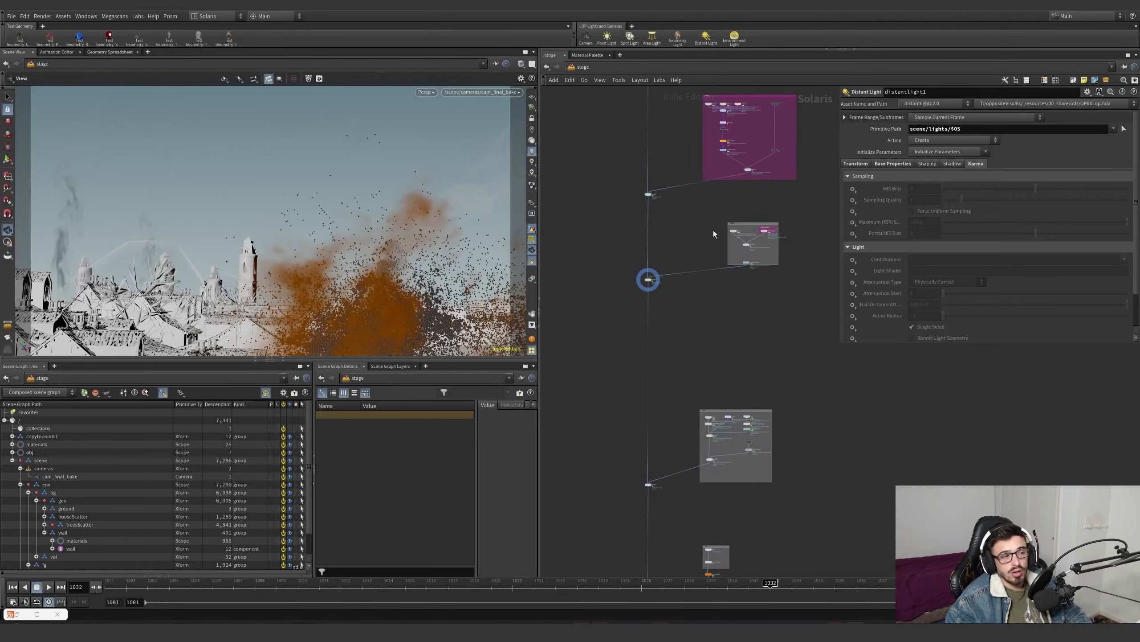
middle_click_drag(711, 333, 705, 400)
middle_click_drag(674, 439, 653, 216)
scroll(618, 458, "up", 4)
scroll(616, 458, "up", 2)
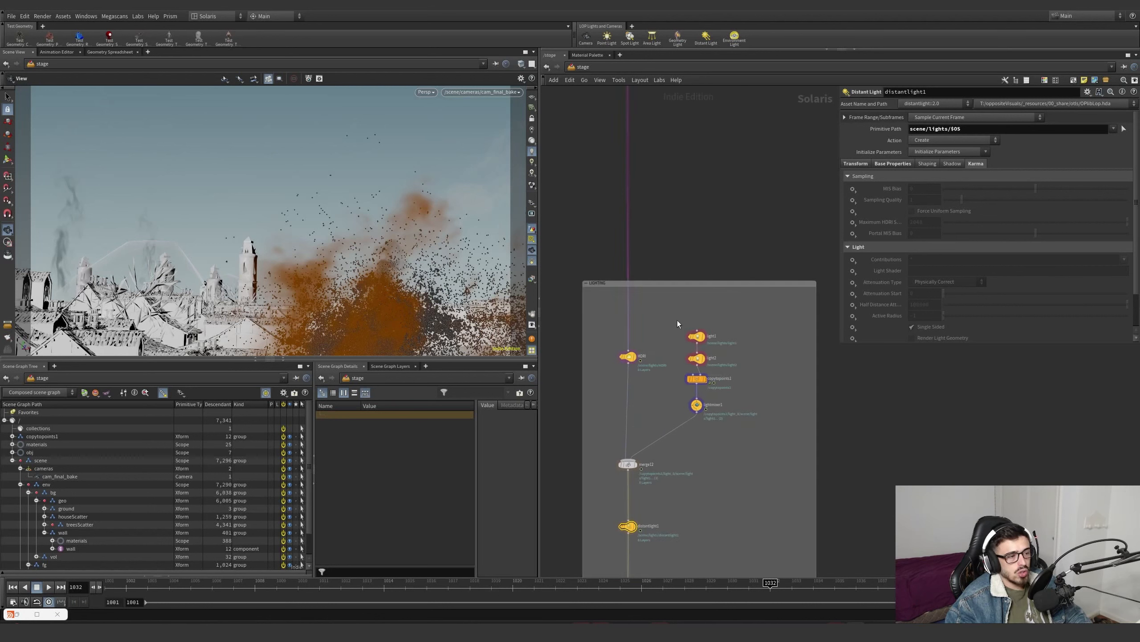
- Examine the LPE tag in light1's Karma light settings
left_click(697, 336)
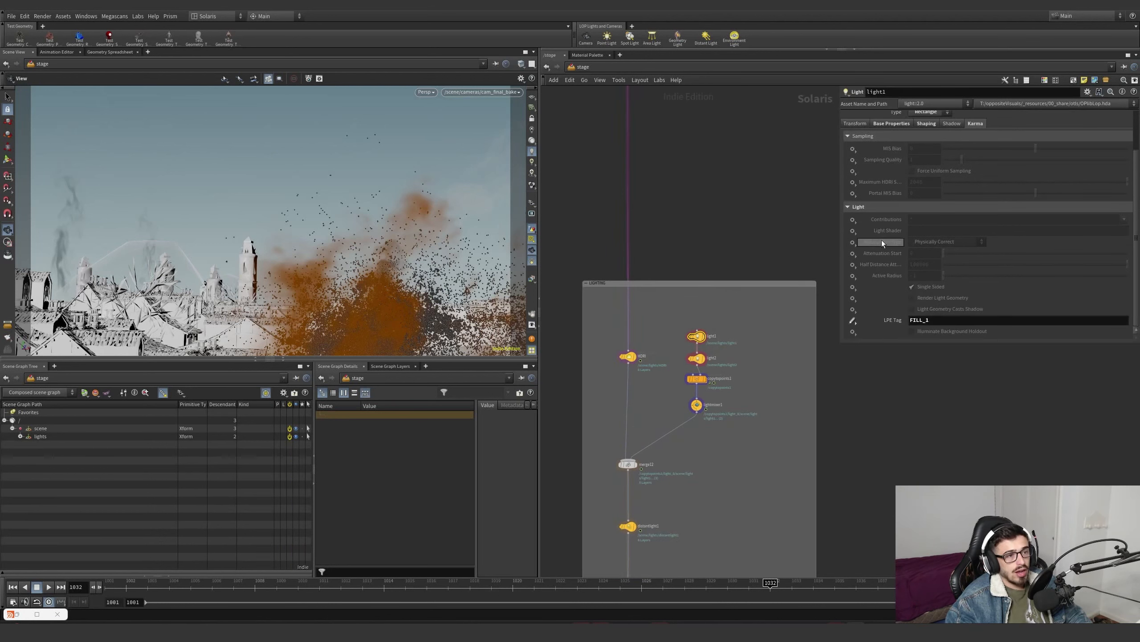
scroll(882, 240, "up", 3)
left_click(889, 175)
left_click(975, 175)
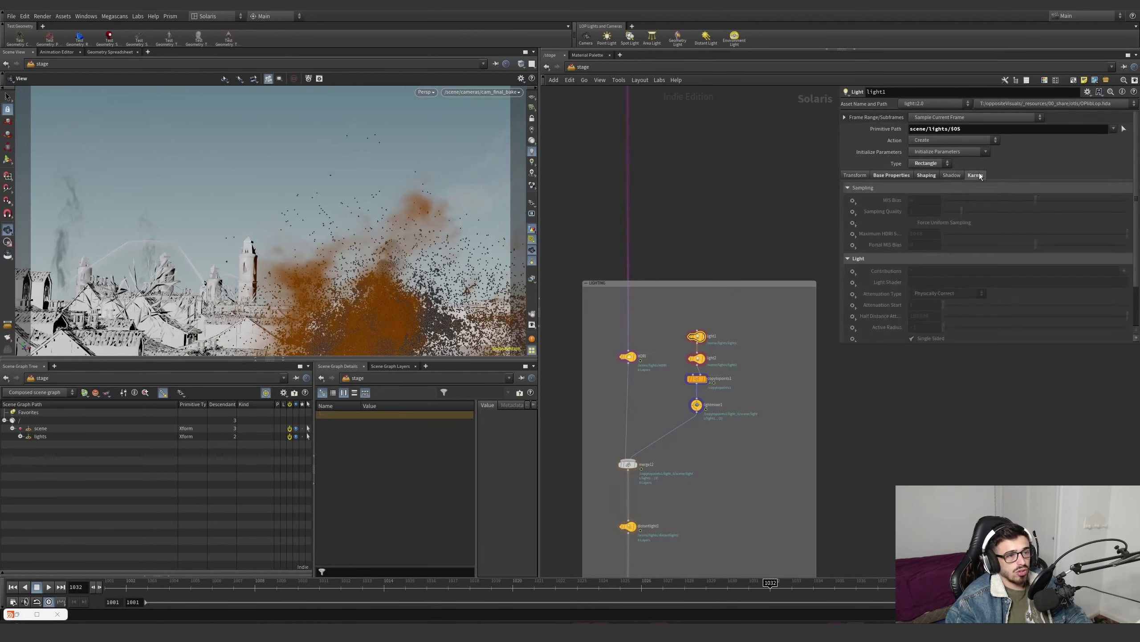
scroll(891, 276, "down", 3)
double_click(919, 320)
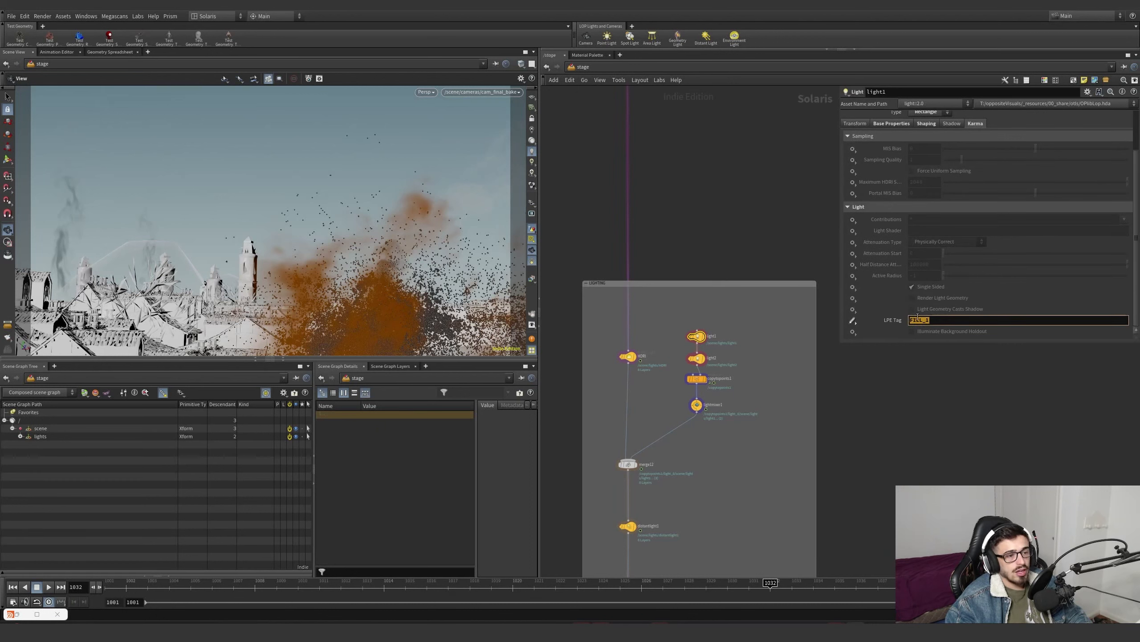
- Examine the render visibility, LPE tag and light source settings of rendergeometrysettings1 for the titan's eyes
scroll(756, 287, "down", 5)
scroll(766, 303, "up", 5)
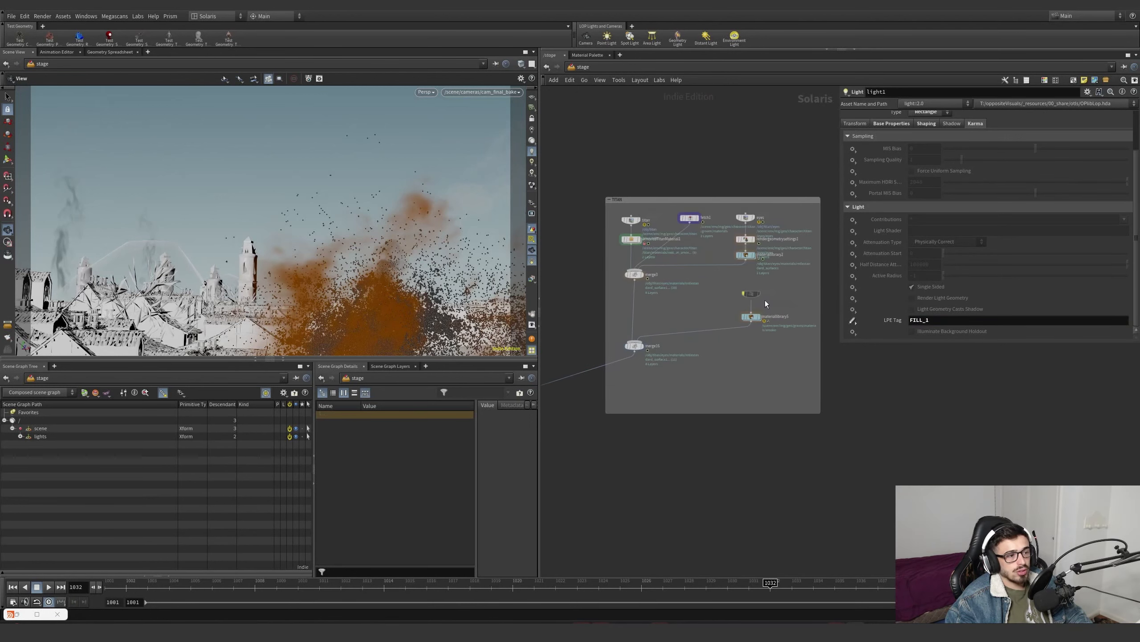
left_click(745, 239)
scroll(886, 257, "down", 3)
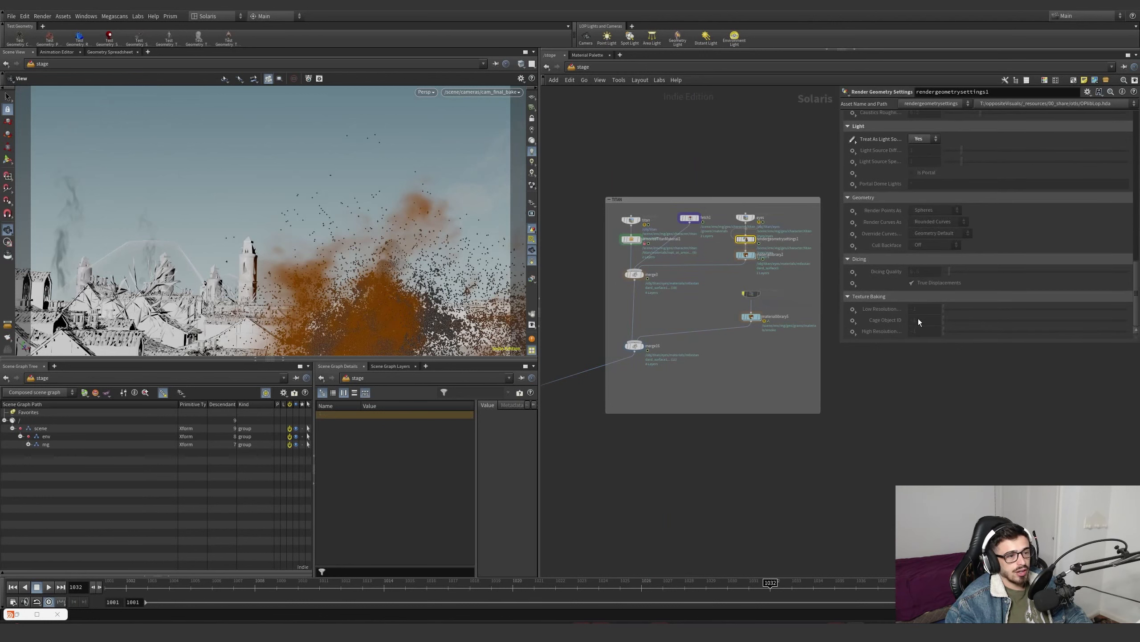
scroll(903, 297, "up", 3)
- Re-enable the bypassed smoke import node above materiallibrary5 in the titan group
scroll(768, 255, "up", 4)
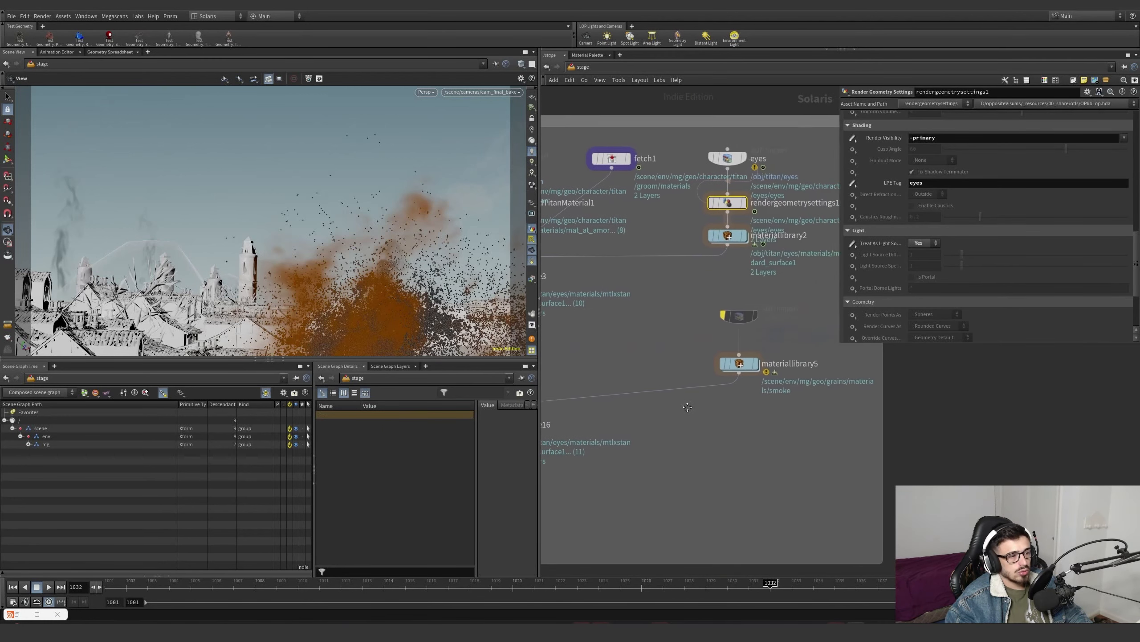
scroll(717, 367, "up", 2)
mouse_move(765, 355)
middle_mouse_down()
mouse_move(751, 360)
mouse_move(757, 349)
middle_mouse_up()
left_click(658, 323)
scroll(718, 369, "down", 8)
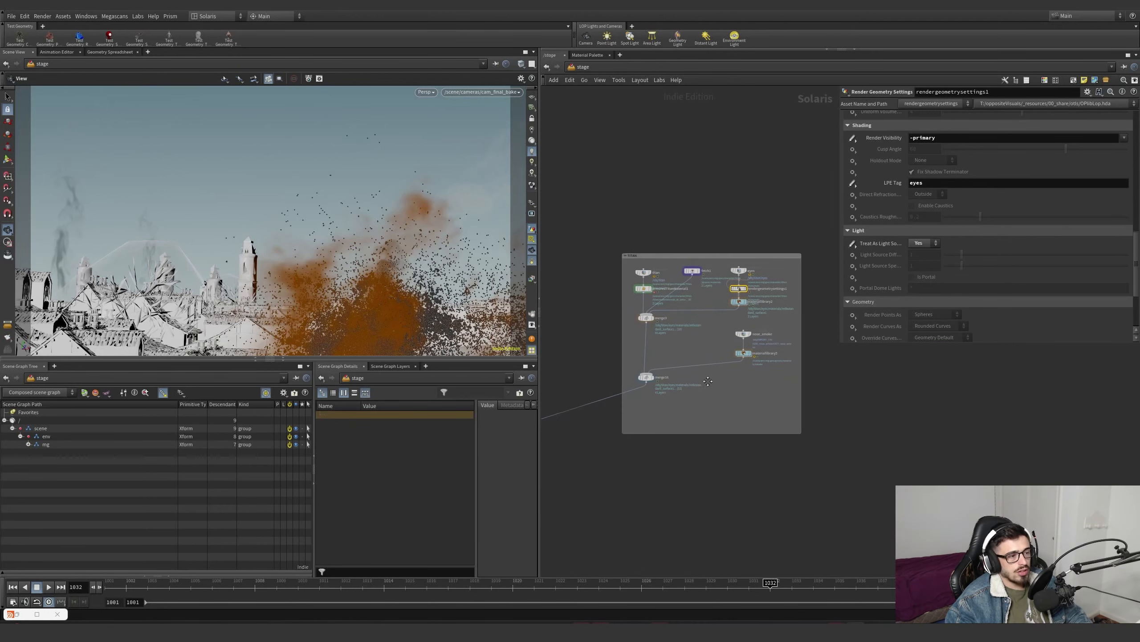
- Display lop_filecache2 below the WALL group and inspect the whole curved wall from an elevated free view
middle_click_drag(708, 380, 830, 280)
middle_click_drag(708, 503, 692, 348)
scroll(692, 348, "down", 2)
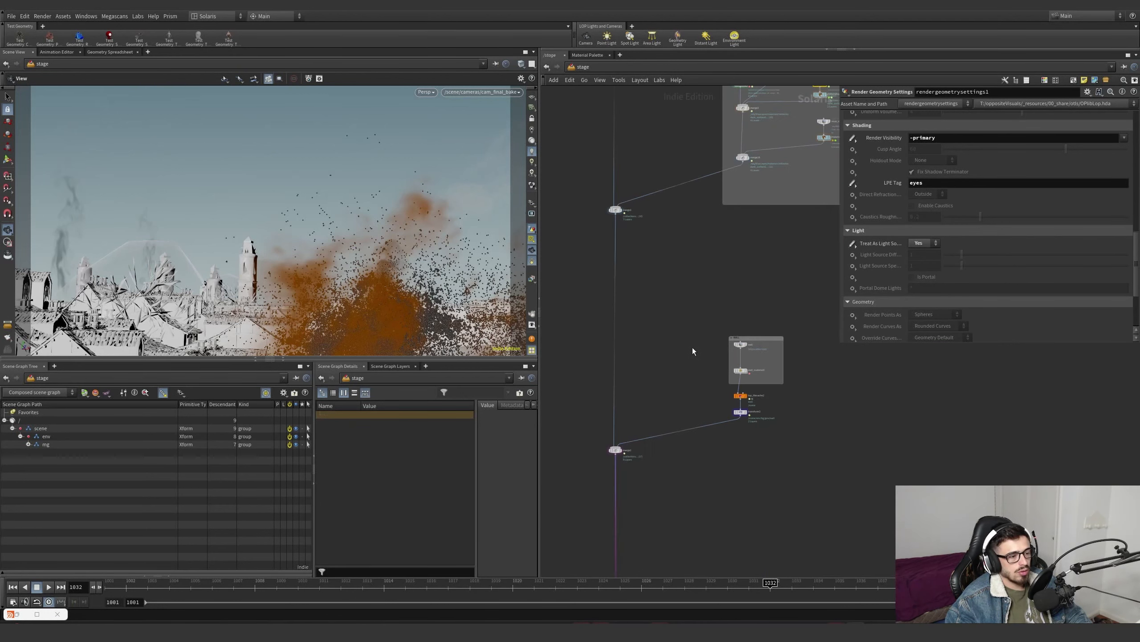
scroll(758, 350, "up", 5)
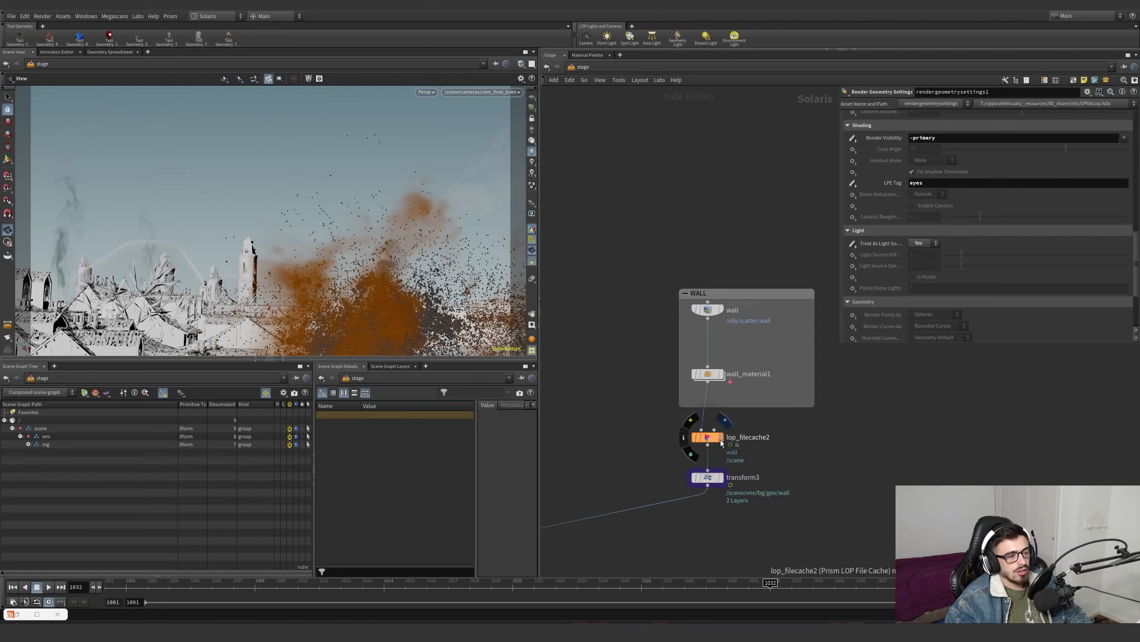
left_click_drag(653, 426, 649, 420)
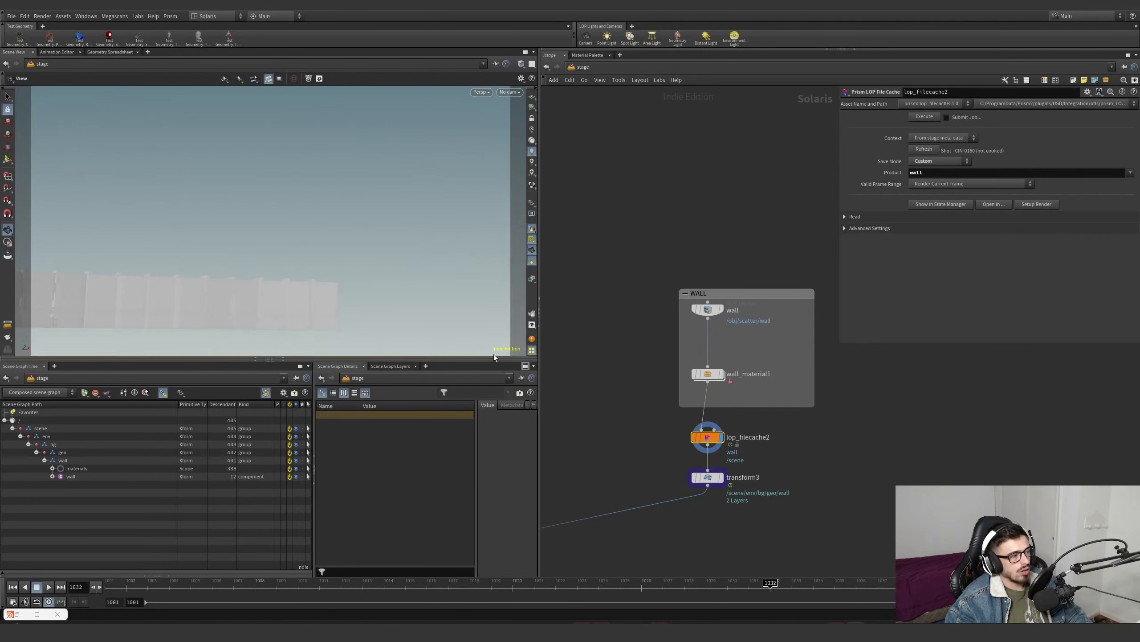
right_click_drag(234, 316, 201, 296)
middle_click_drag(200, 295, 308, 224)
left_click_drag(308, 225, 236, 290)
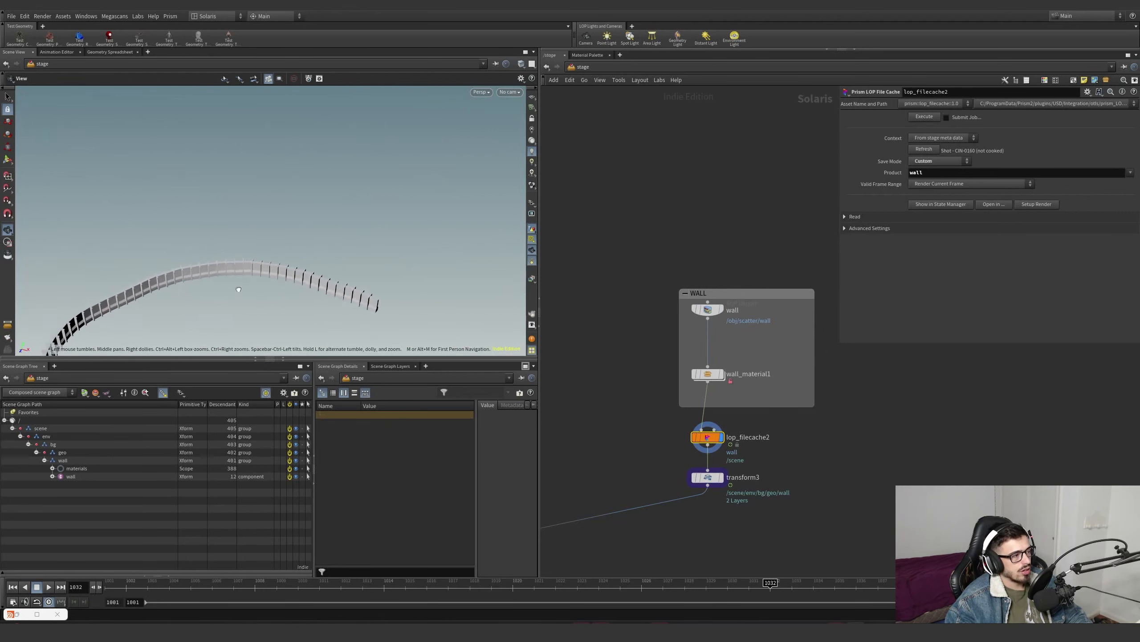
middle_click_drag(237, 290, 361, 182)
left_click(510, 92)
- Display transform3 below the wall cache and review its translate and scale values
scroll(615, 410, "down", 3)
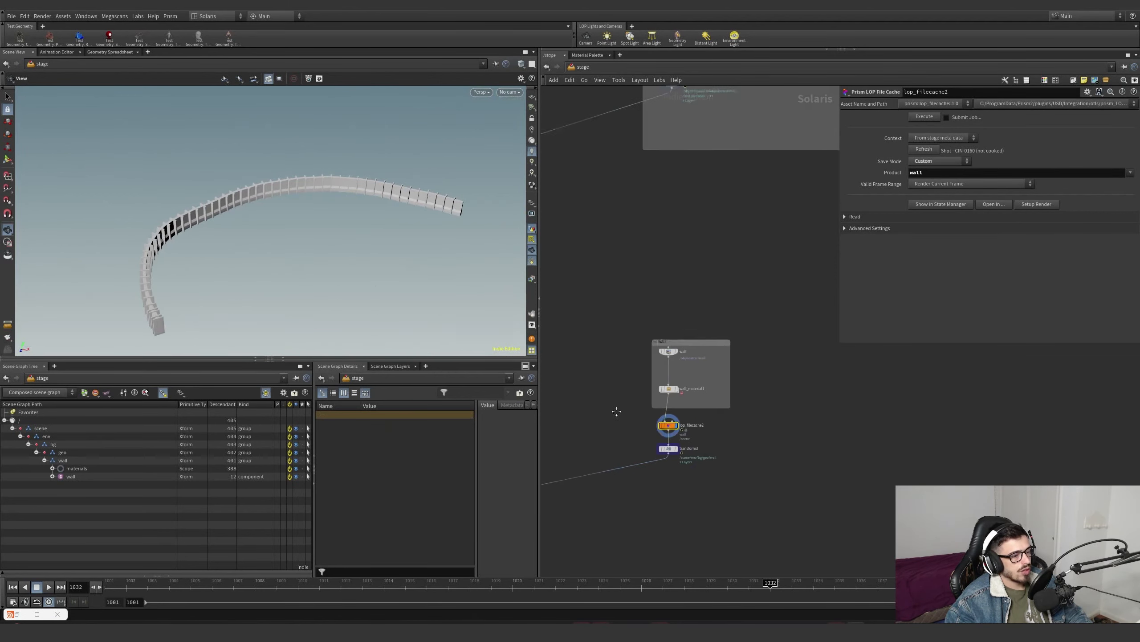
middle_click_drag(615, 410, 730, 277)
scroll(759, 292, "up", 2)
left_click(802, 318)
left_click_drag(824, 355, 780, 311)
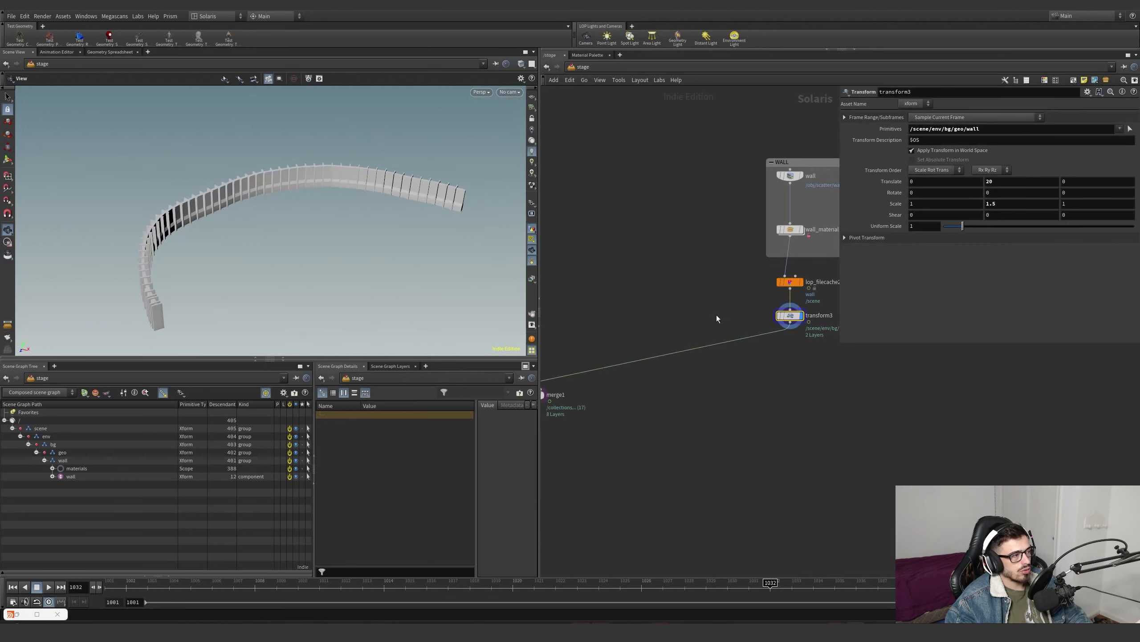
- Display merge1 and view the combined scene through the cam_final_bake camera at frame 1030
middle_click_drag(648, 400, 769, 364)
left_click(662, 358)
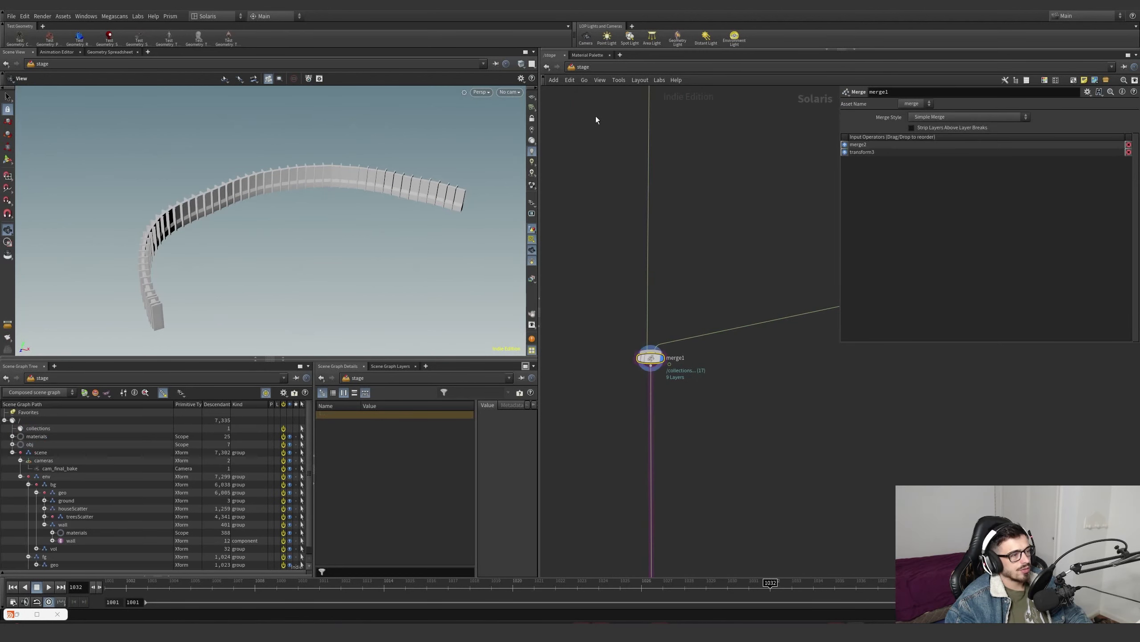
left_click(510, 92)
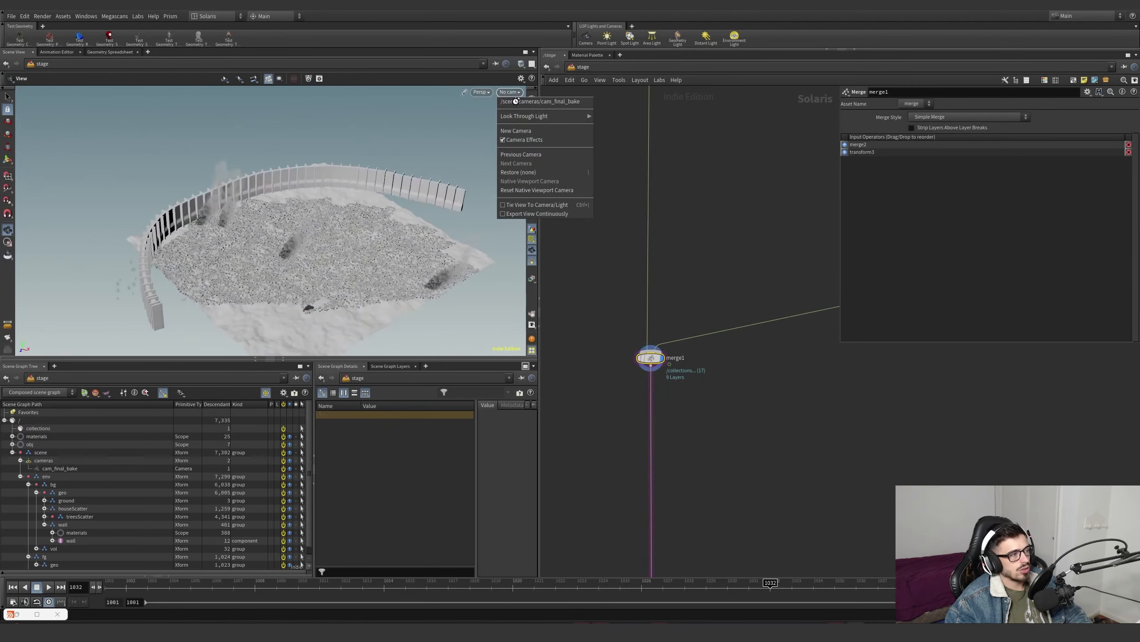
left_click(517, 102)
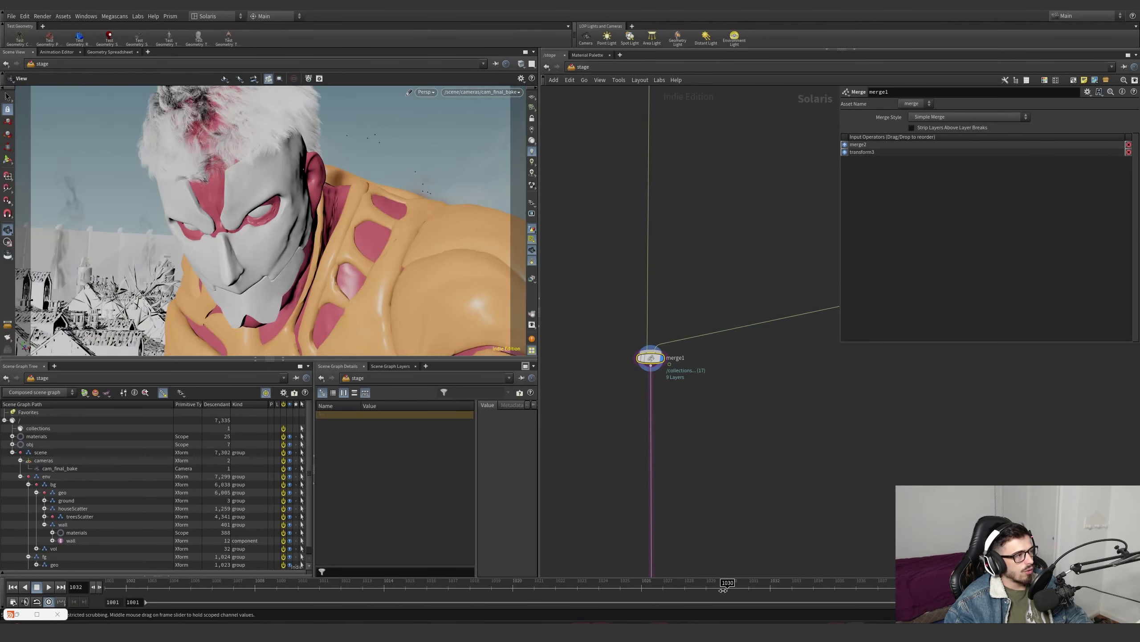
left_click(723, 586)
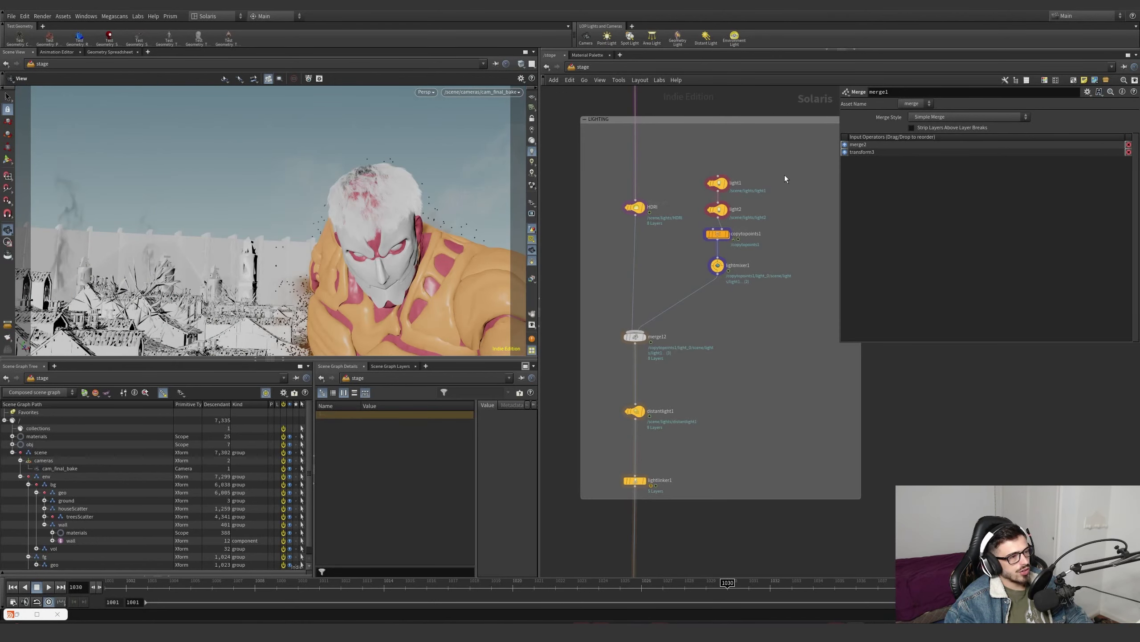
- Display the copytopoints1 instancer in the LIGHTING group and review its target points and instance base name
left_click(711, 185)
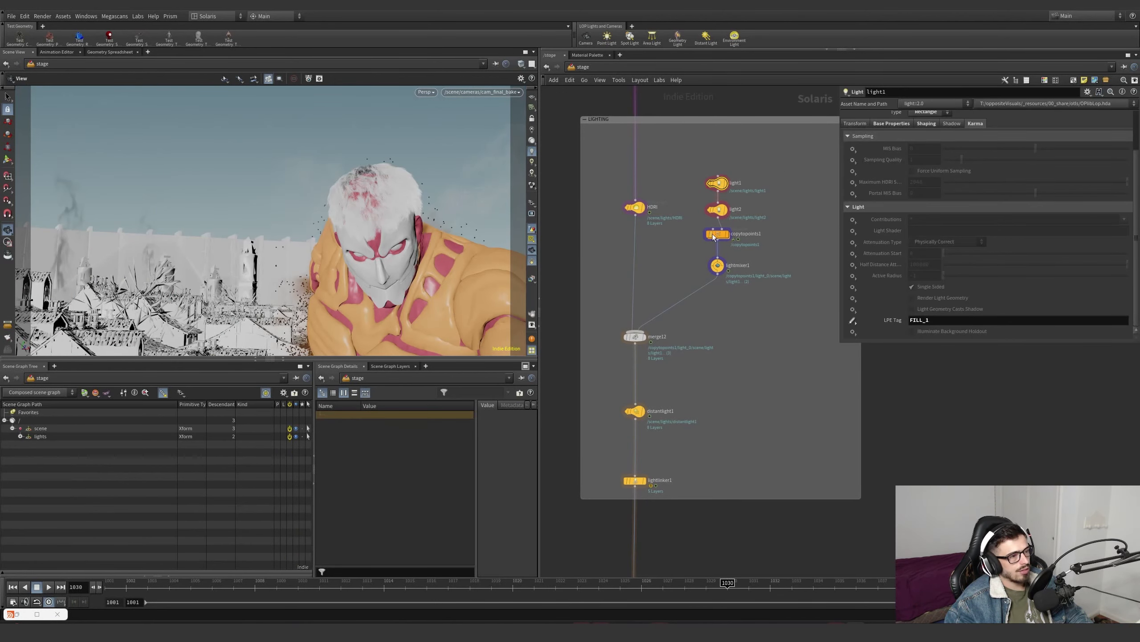
mouse_move(731, 239)
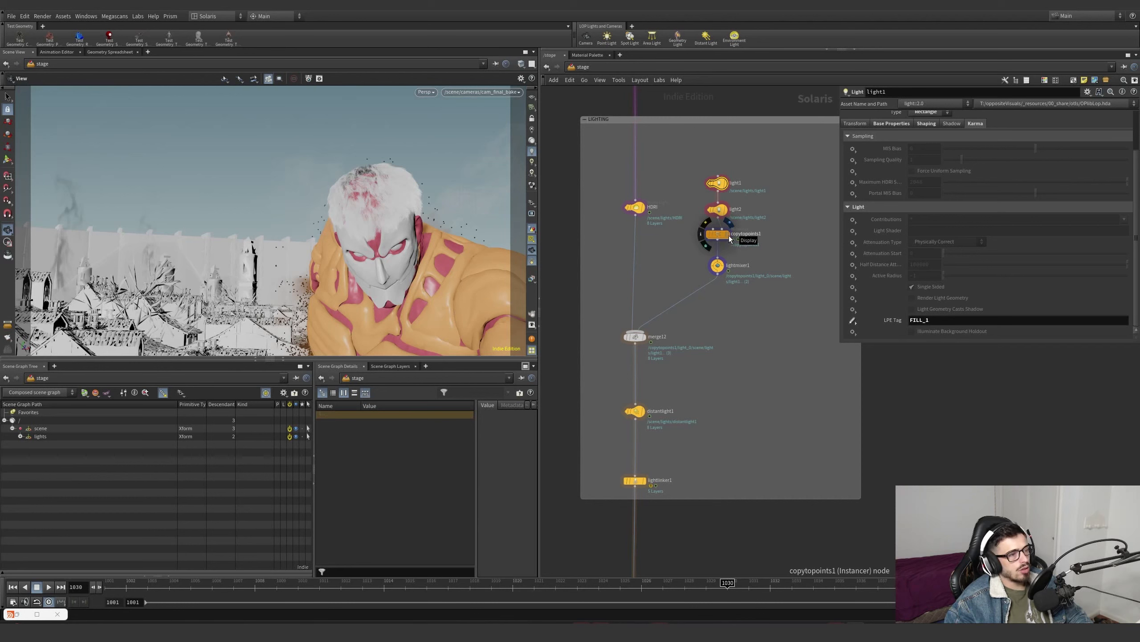
left_click(729, 239)
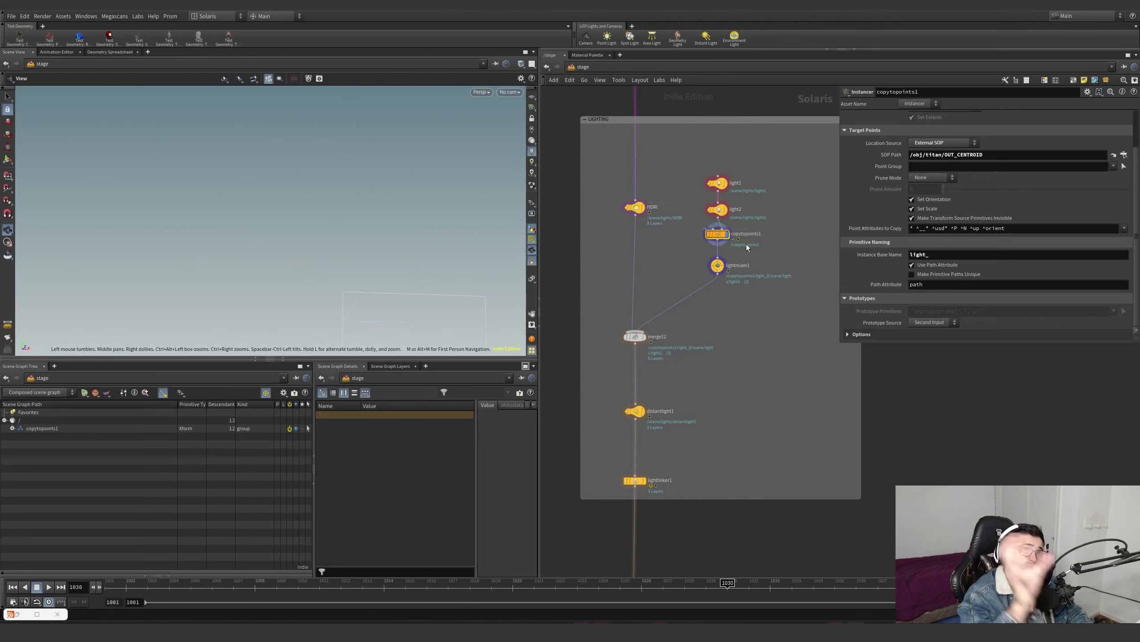
middle_click_drag(804, 253, 792, 262)
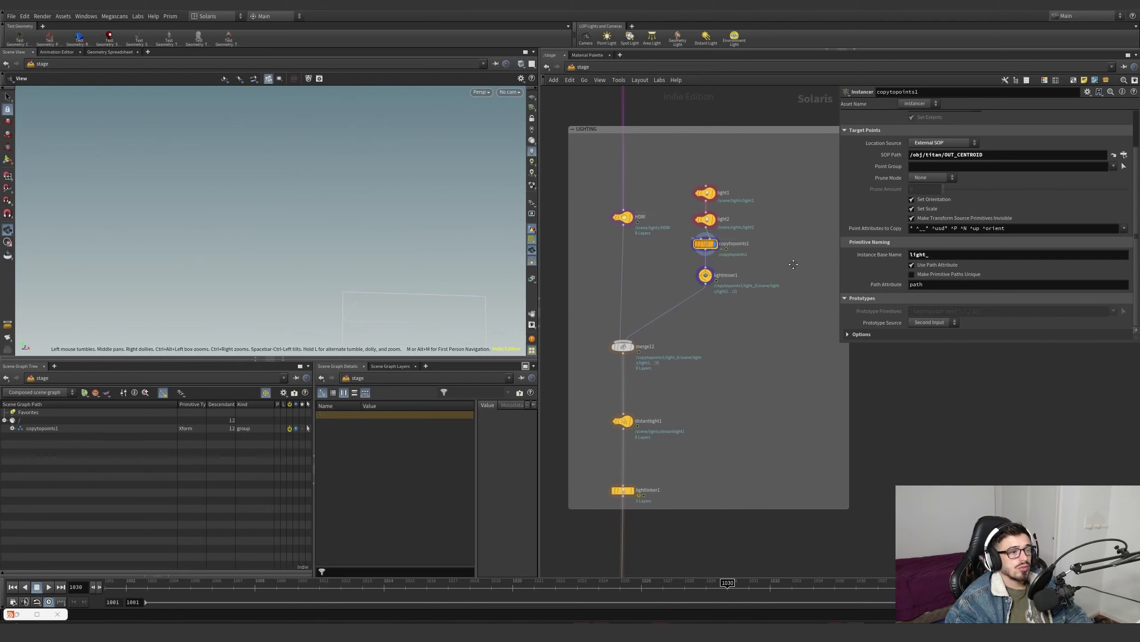
double_click(922, 255)
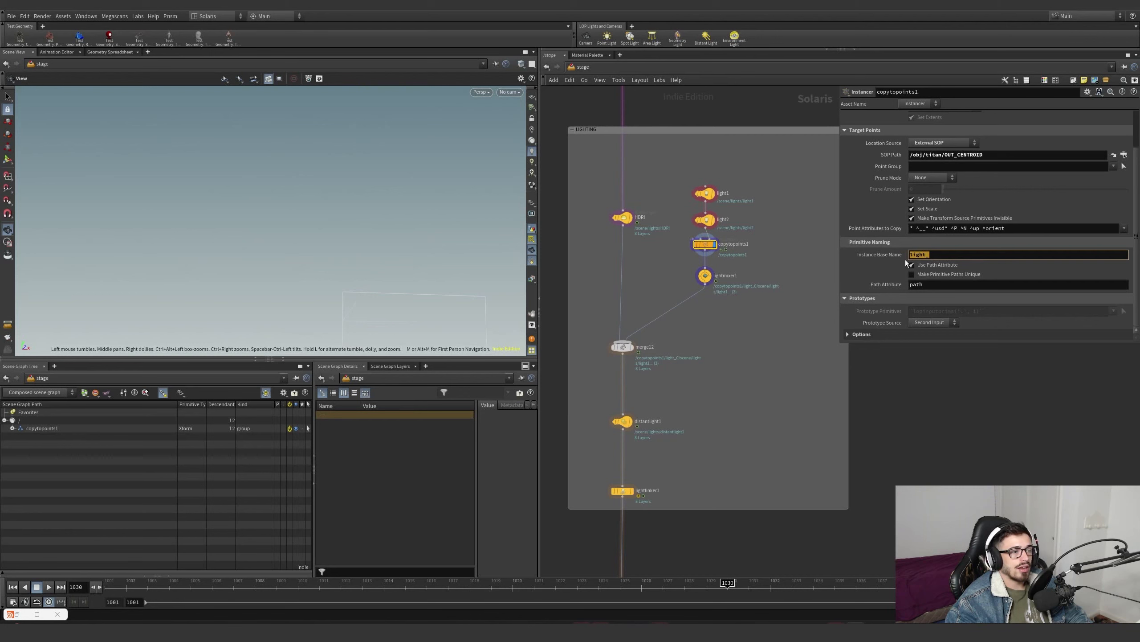
left_click(533, 280)
left_click(889, 266)
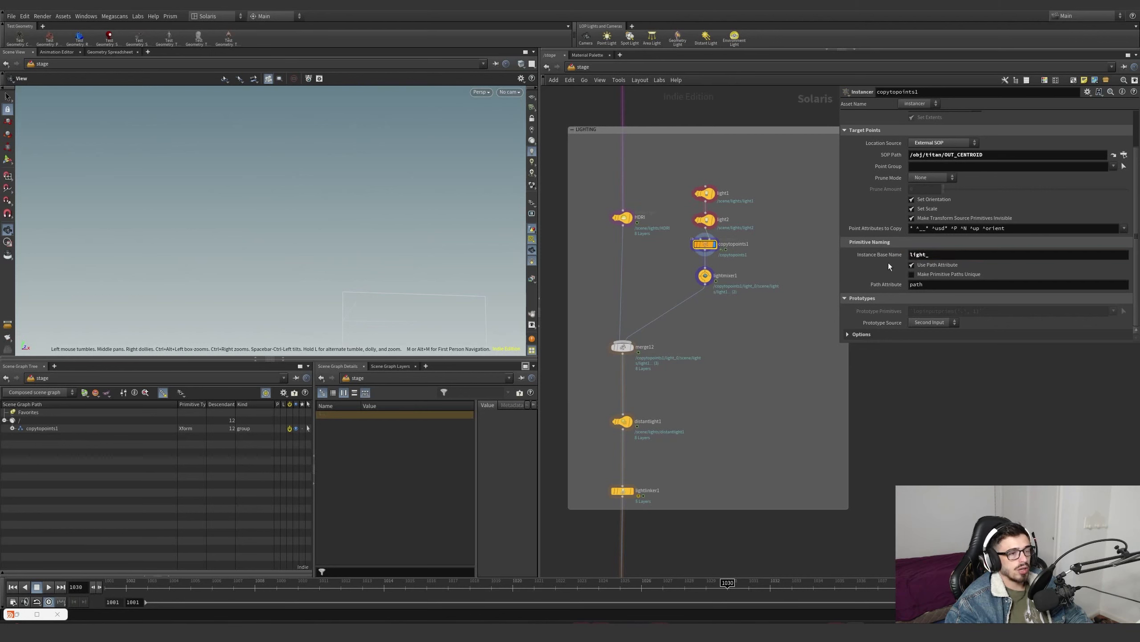
- Check light1 and light2 against the primitive naming settings of copytopoints1
left_click(740, 193)
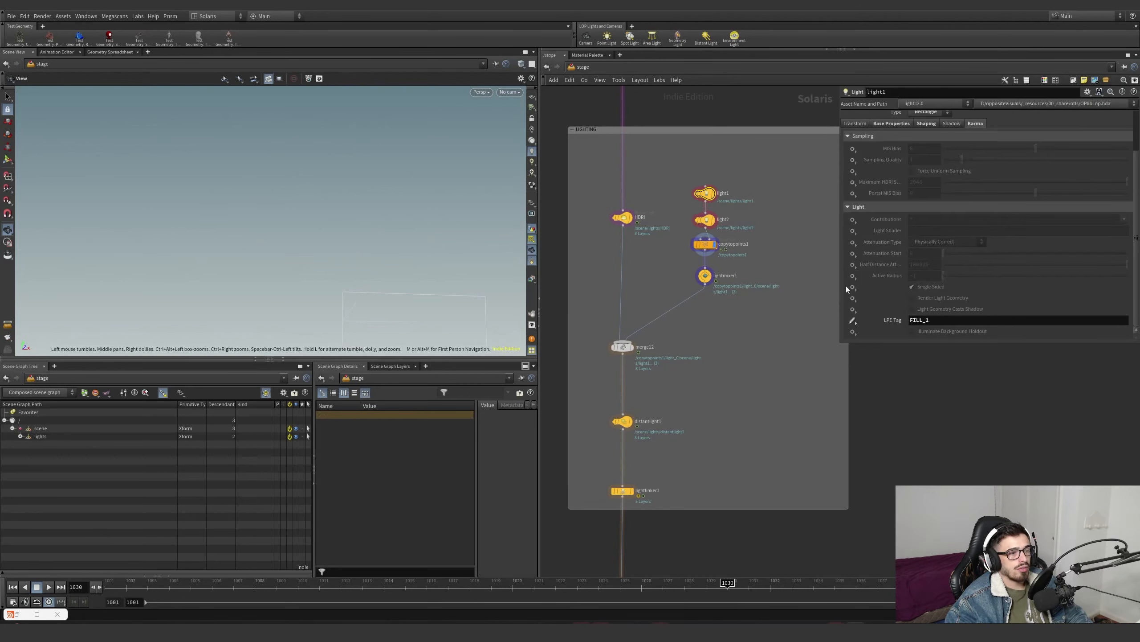
key("Down")
key("Down")
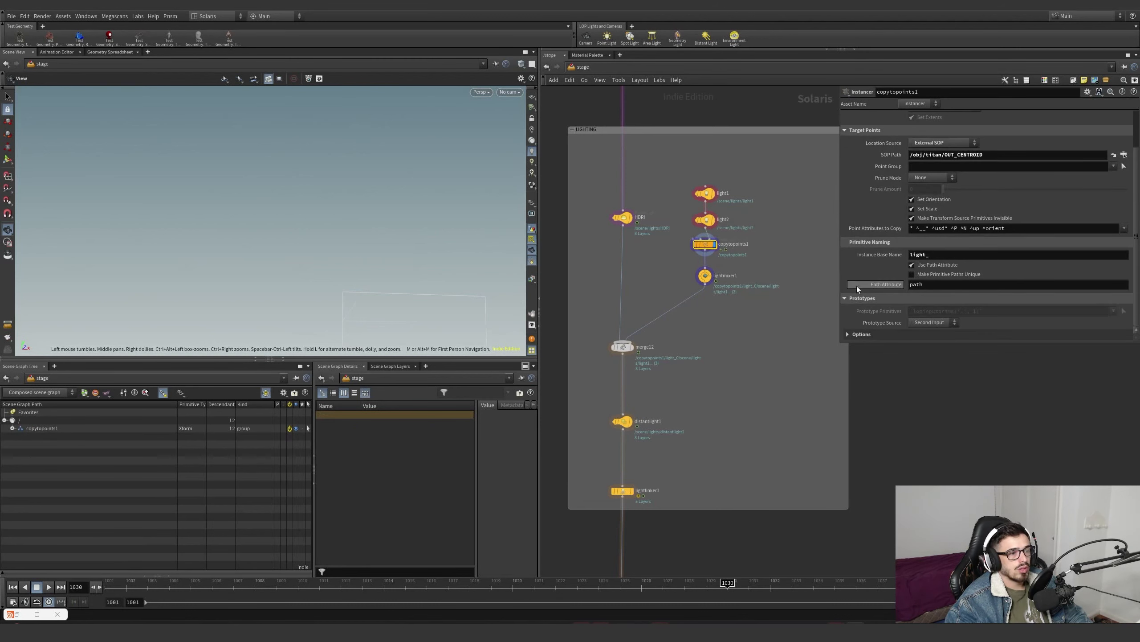
double_click(939, 252)
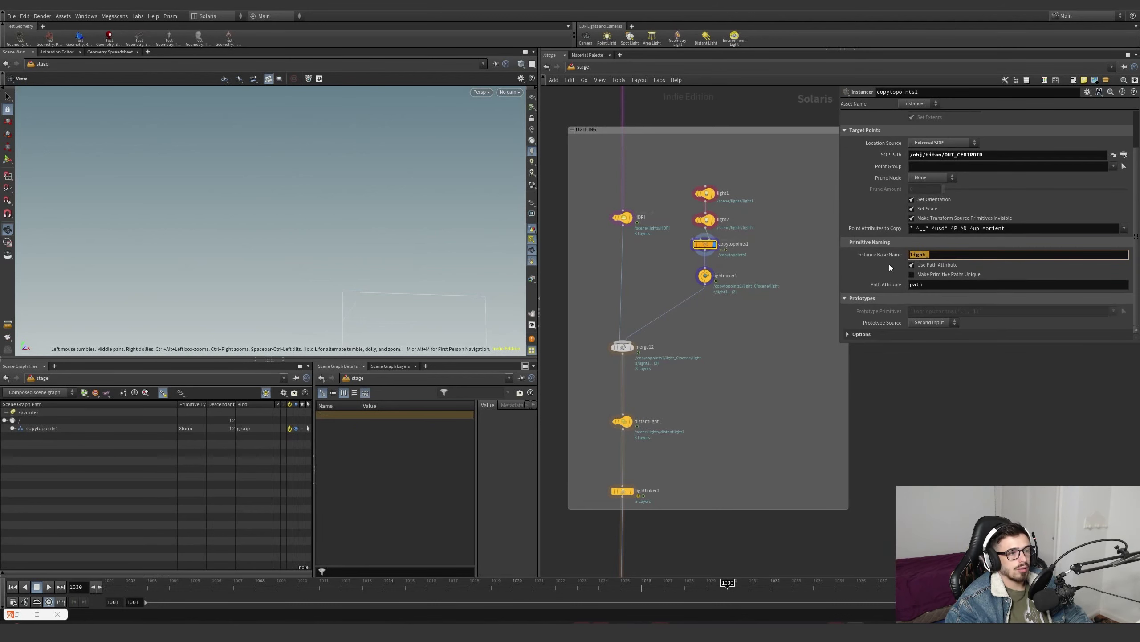
- Display lightmixer1 and inspect the instanced lights from a free view at frame 1021
left_click_drag(740, 313, 681, 266)
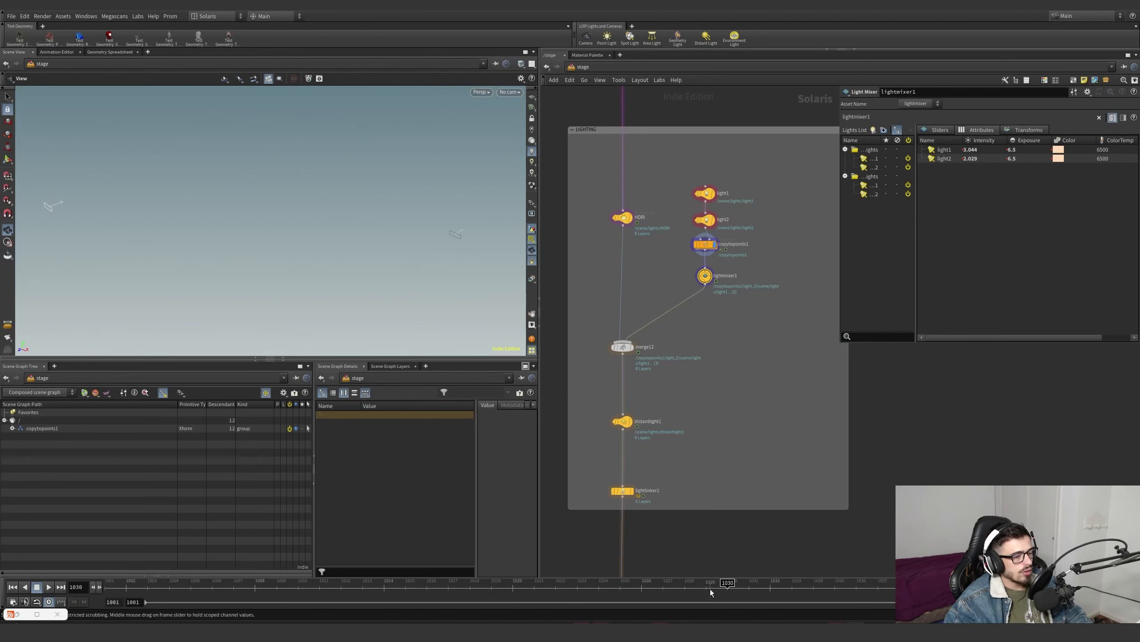
left_click_drag(708, 593, 512, 548)
left_click_drag(332, 291, 324, 182)
- Display merge12, inspect the lights around the titan, and return to the cam_final_bake camera view
left_click(631, 346)
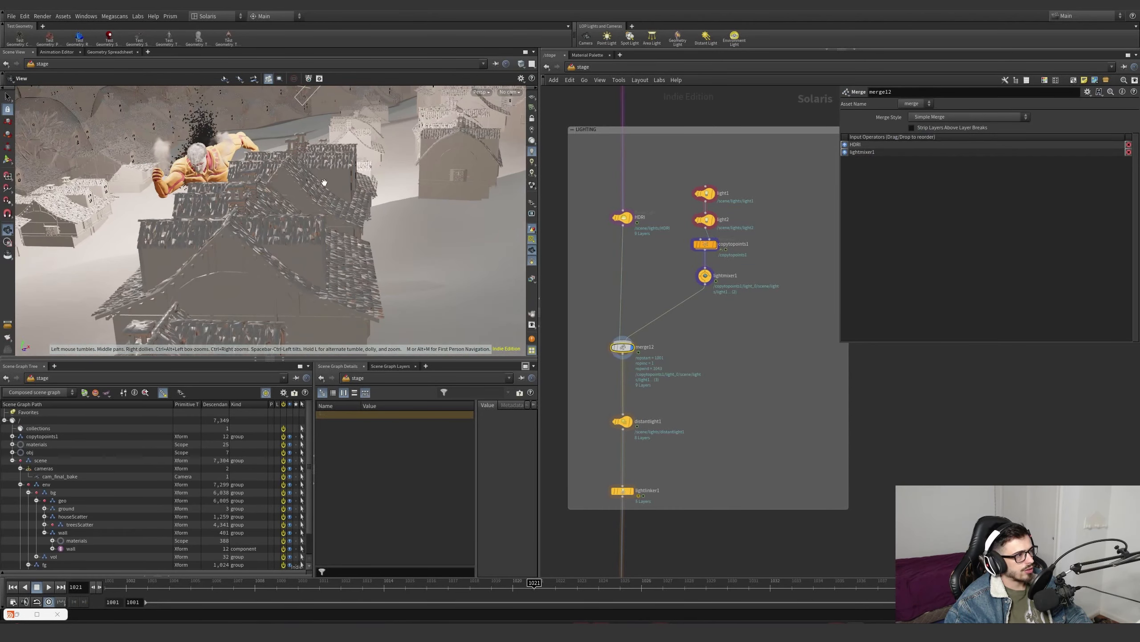
left_click_drag(331, 242, 211, 202)
left_click_drag(265, 258, 355, 234)
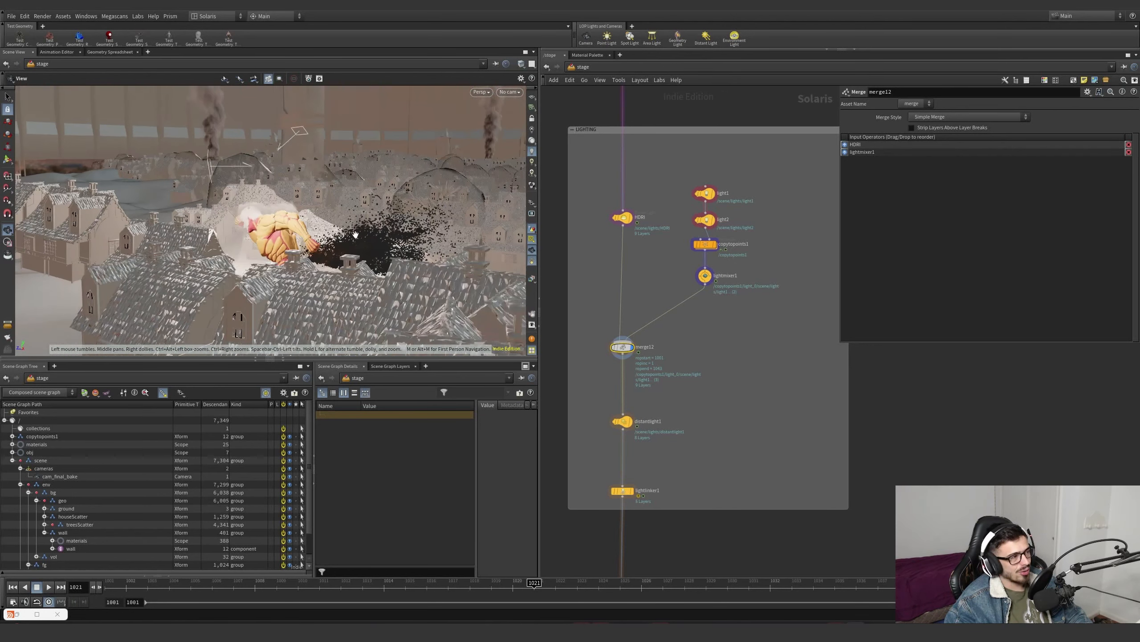
left_click(508, 92)
left_click(518, 102)
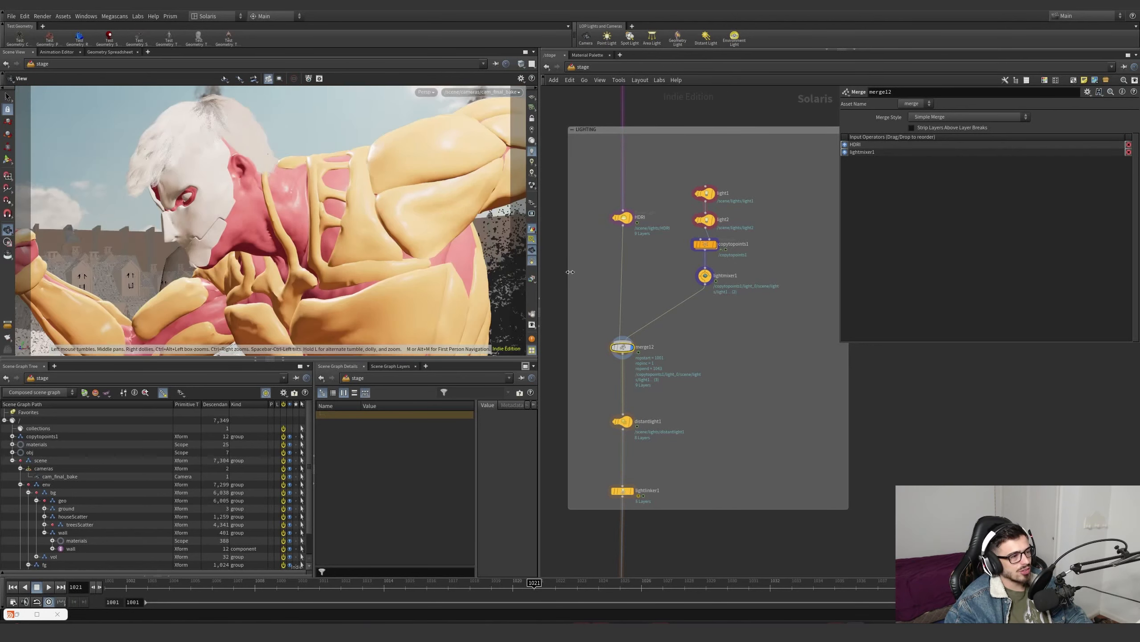
- Display distantlight1 below merge12 to check its effect on the titan
middle_click_drag(715, 423, 725, 358)
scroll(700, 413, "down", 1)
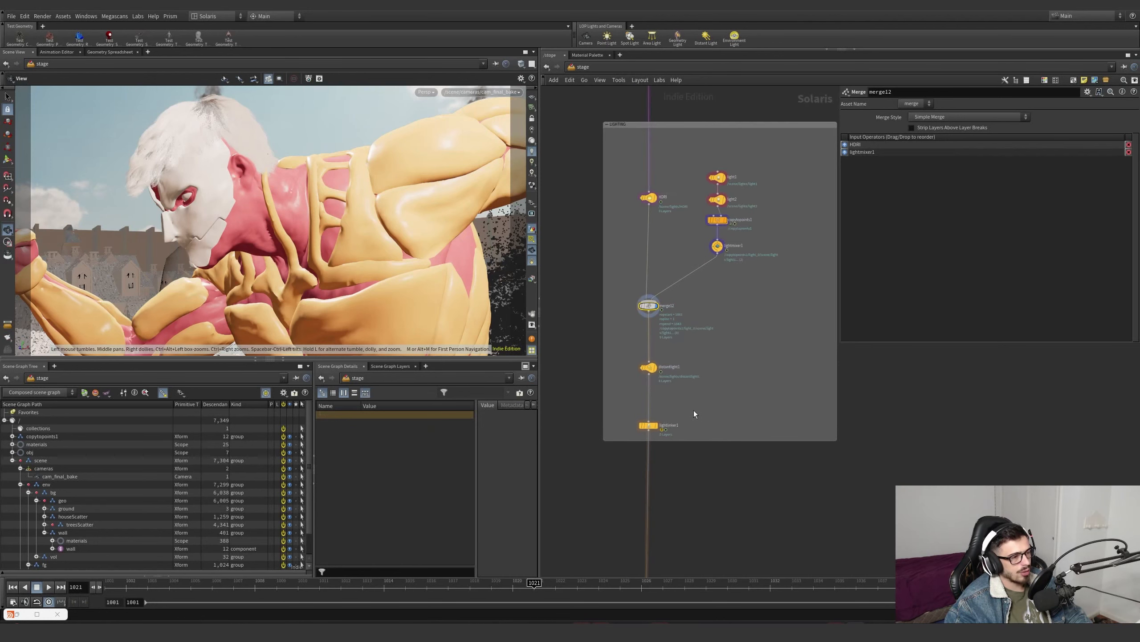
scroll(672, 390, "up", 3)
left_click(647, 353)
middle_click_drag(684, 428, 683, 336)
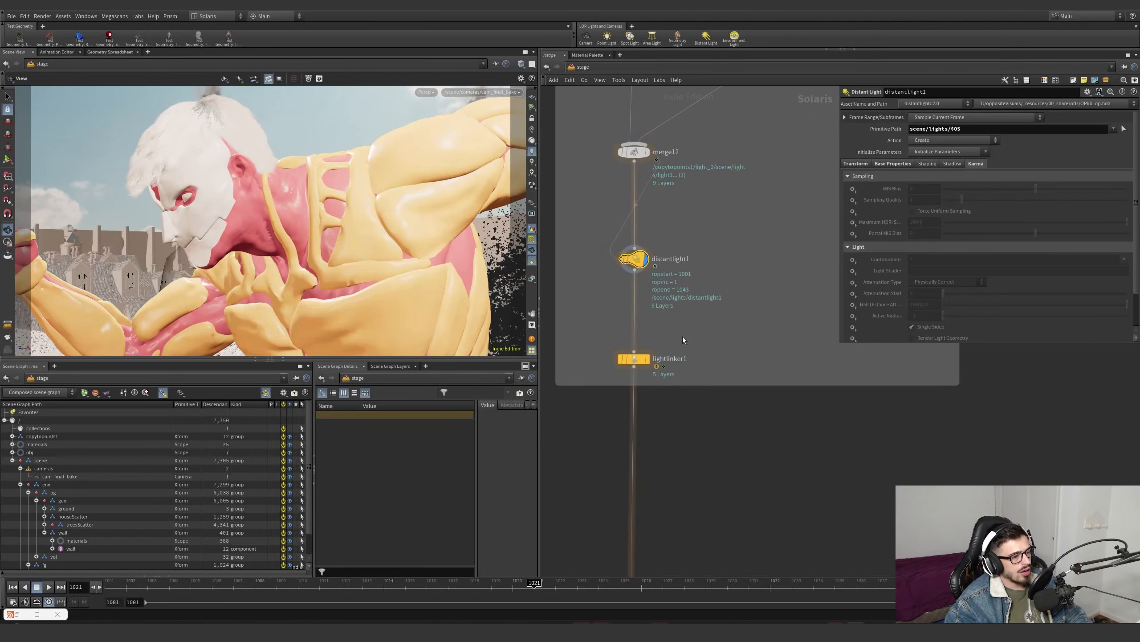
- Display lightlinker1 and widen its rules area to read which geometry each light is linked to
left_click(647, 359)
left_click(633, 359)
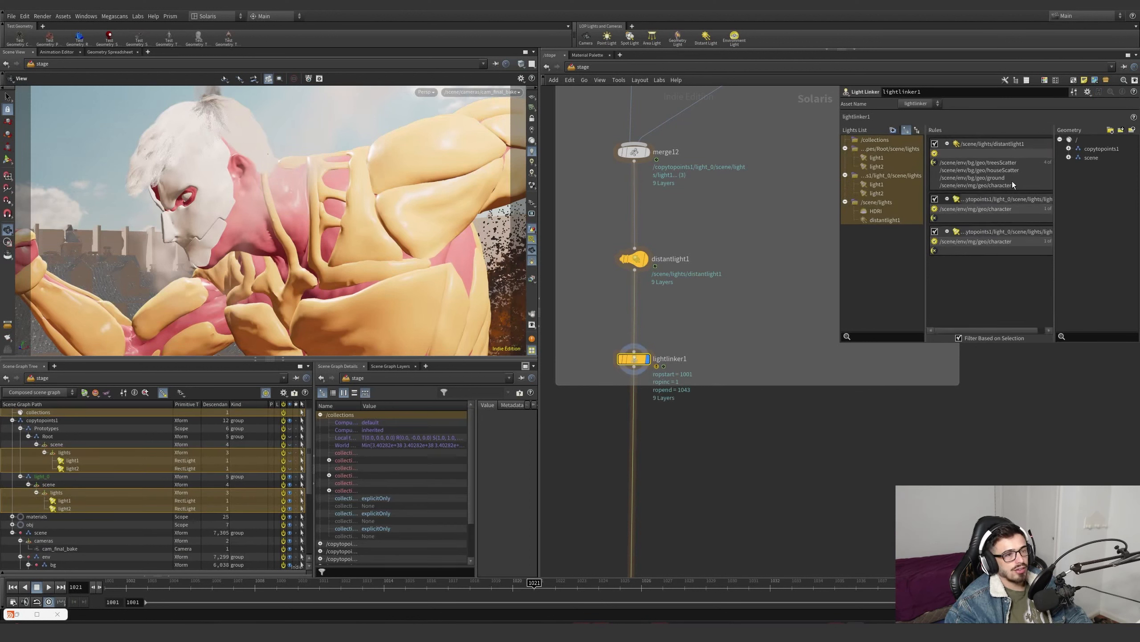
left_click_drag(1054, 208, 1077, 206)
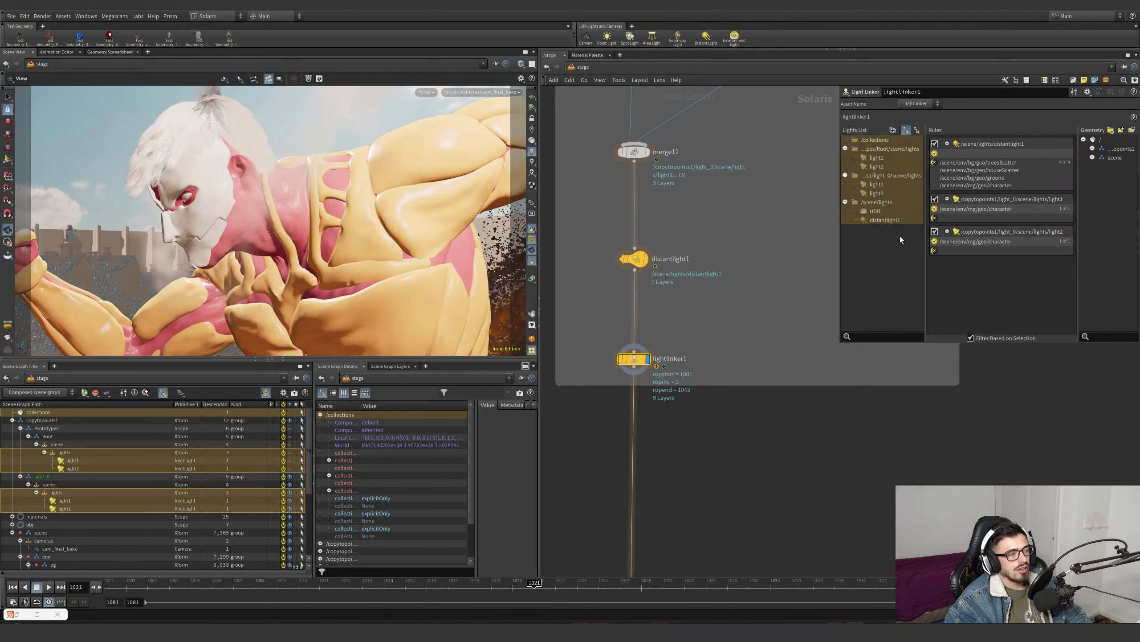
- Examine the render branches below the stage's last shared render geometry settings node, including the RND_FG_BTY node chain
scroll(686, 292, "down", 5)
middle_click_drag(682, 513, 700, 285)
scroll(697, 246, "down", 1)
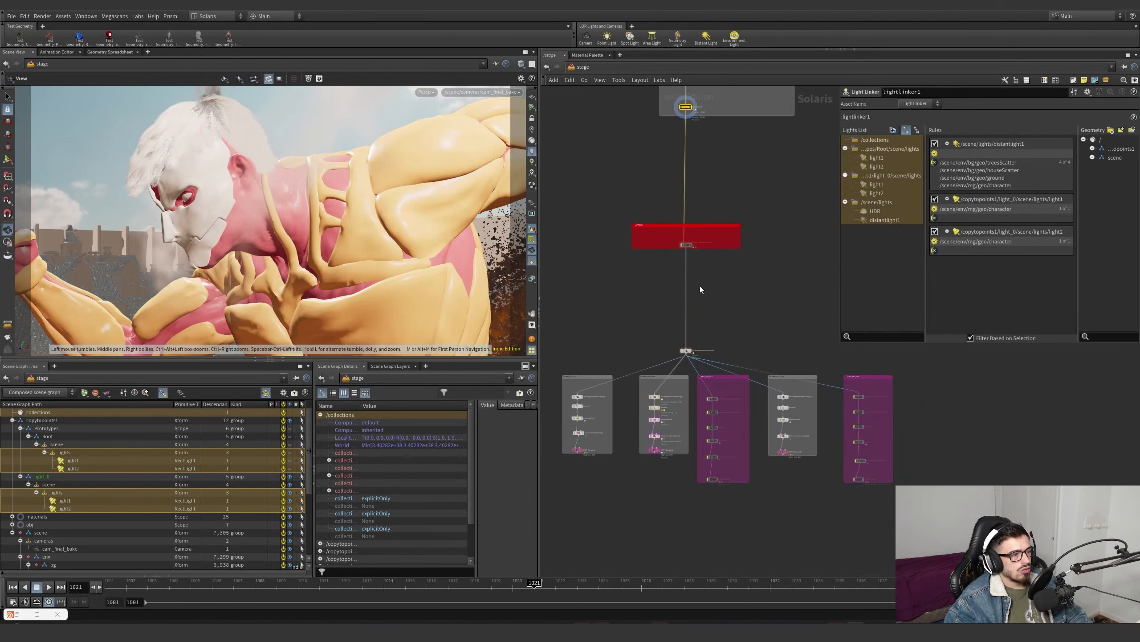
scroll(609, 385, "up", 3)
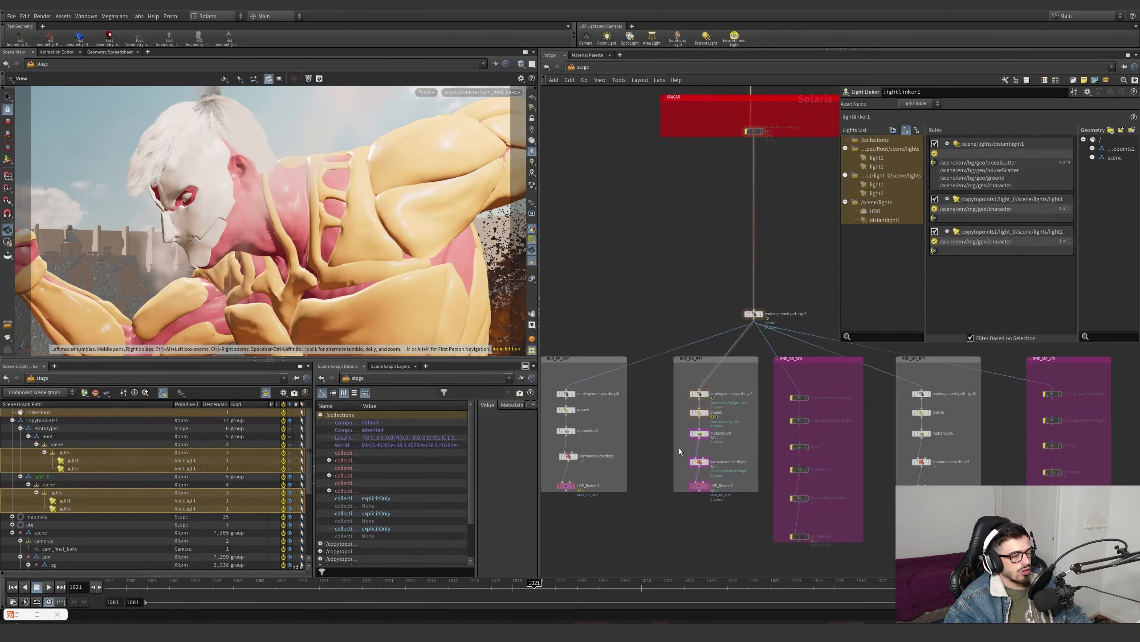
scroll(624, 449, "up", 4)
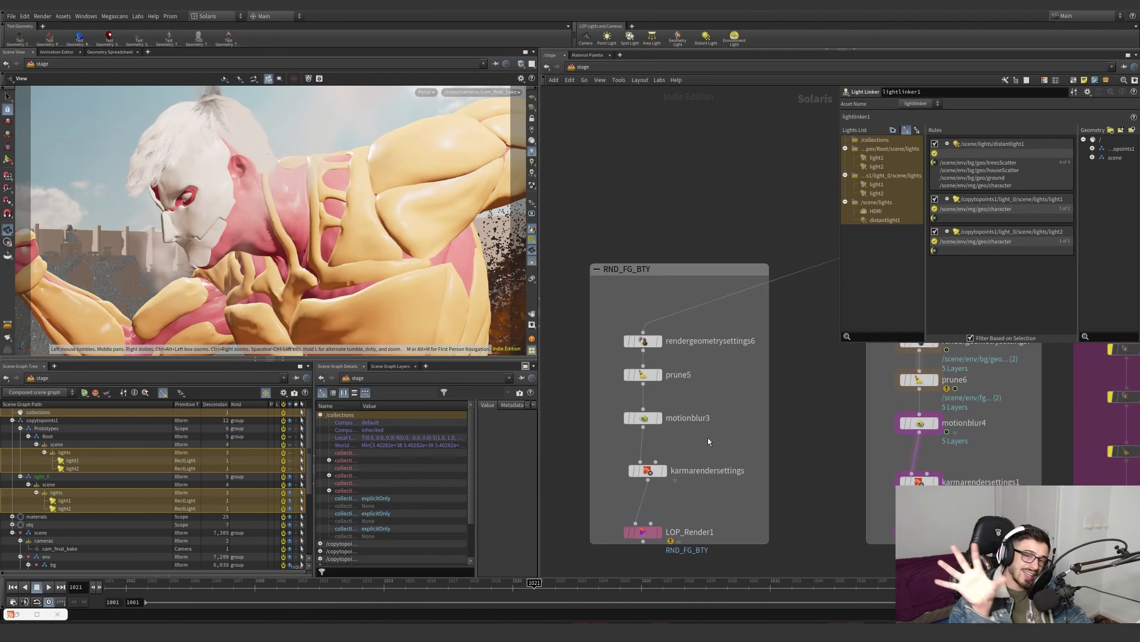
scroll(693, 446, "down", 3)
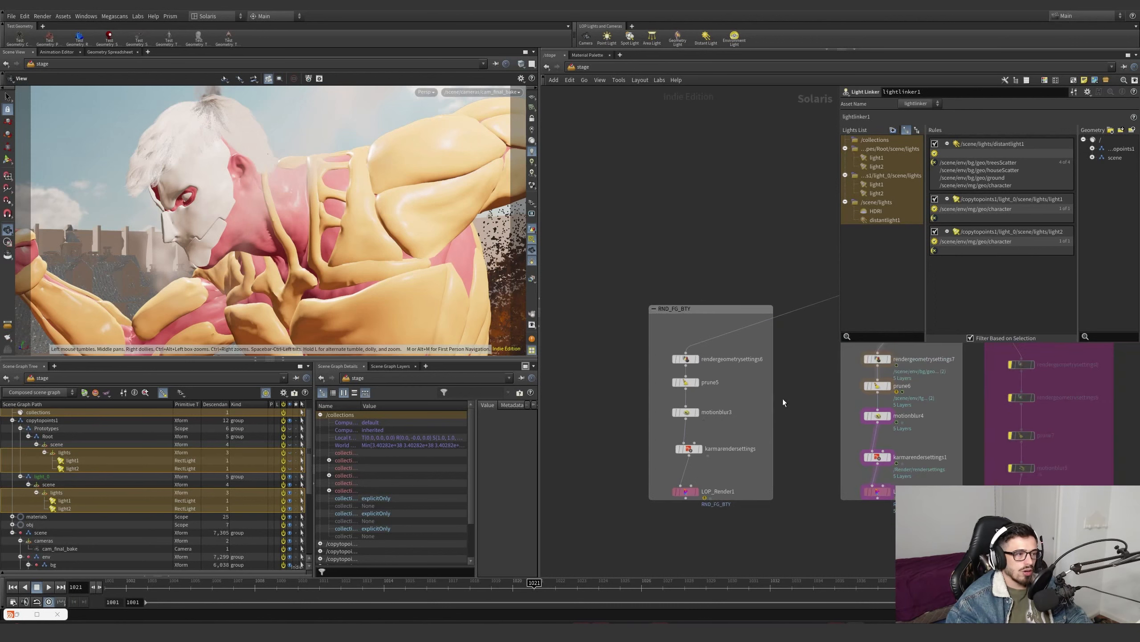
middle_click_drag(714, 439, 574, 518)
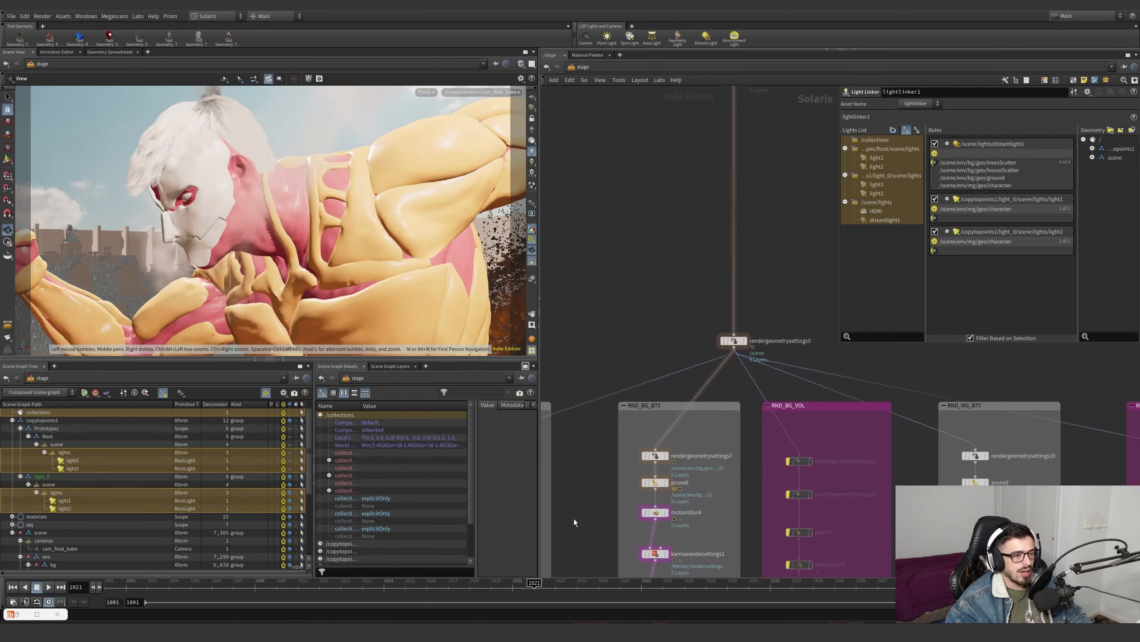
scroll(624, 469, "down", 3)
- Compare the node chains of the RND_FG_BTY and RND_BG_BTY branches down to their LOP render nodes
middle_click_drag(717, 275, 701, 303)
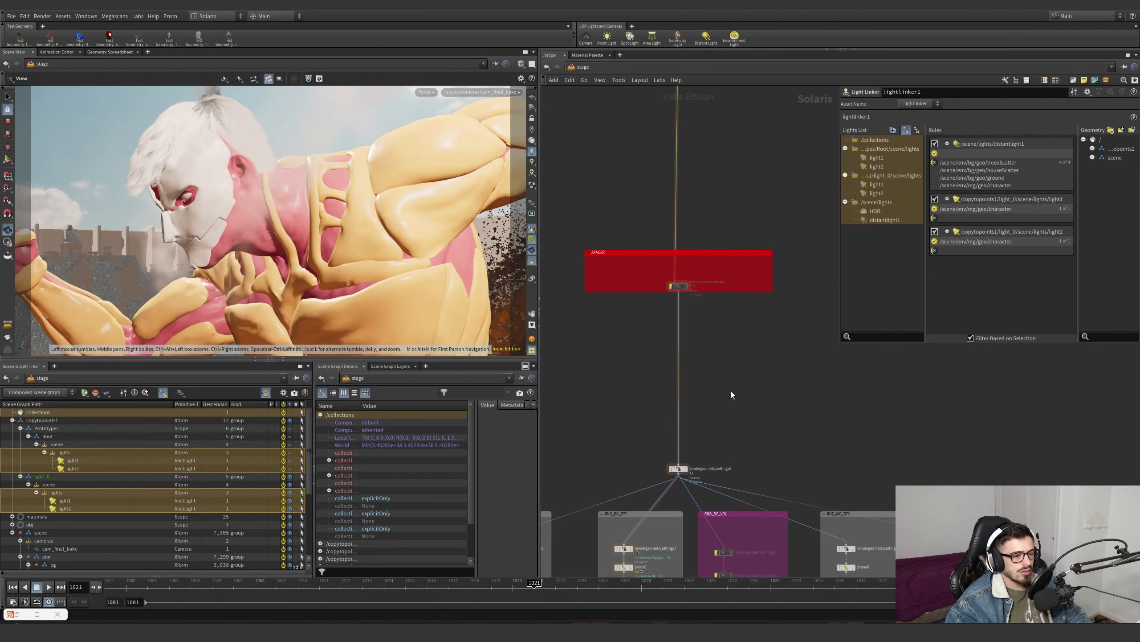
middle_click_drag(726, 429, 837, 202)
scroll(638, 315, "up", 2)
scroll(600, 465, "up", 2)
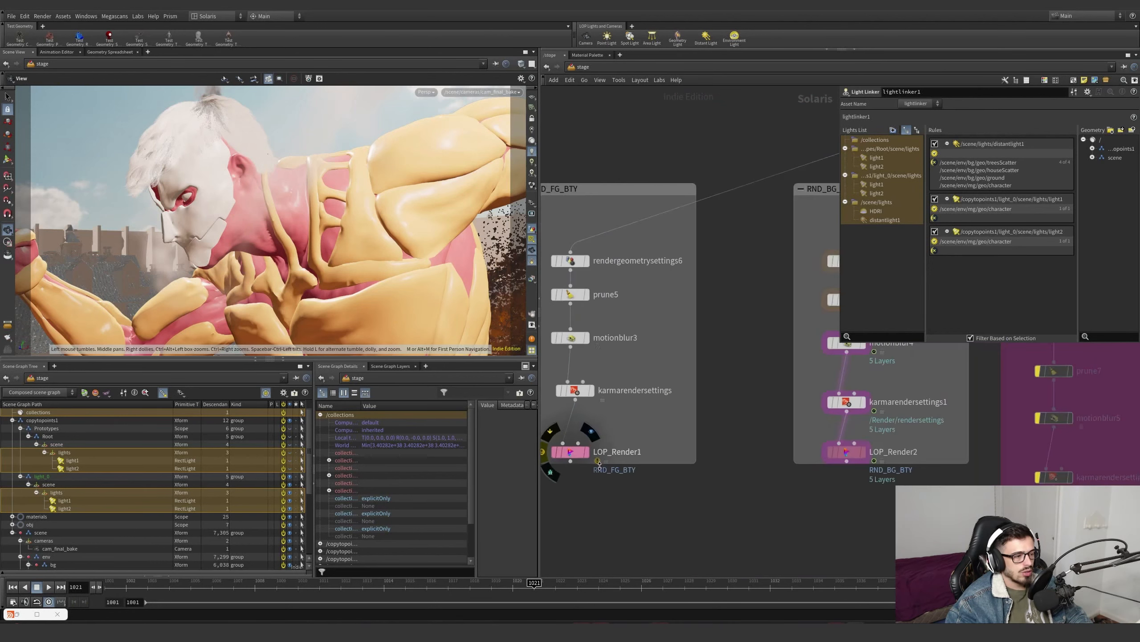
middle_click_drag(768, 442, 636, 487)
middle_click_drag(792, 418, 733, 418)
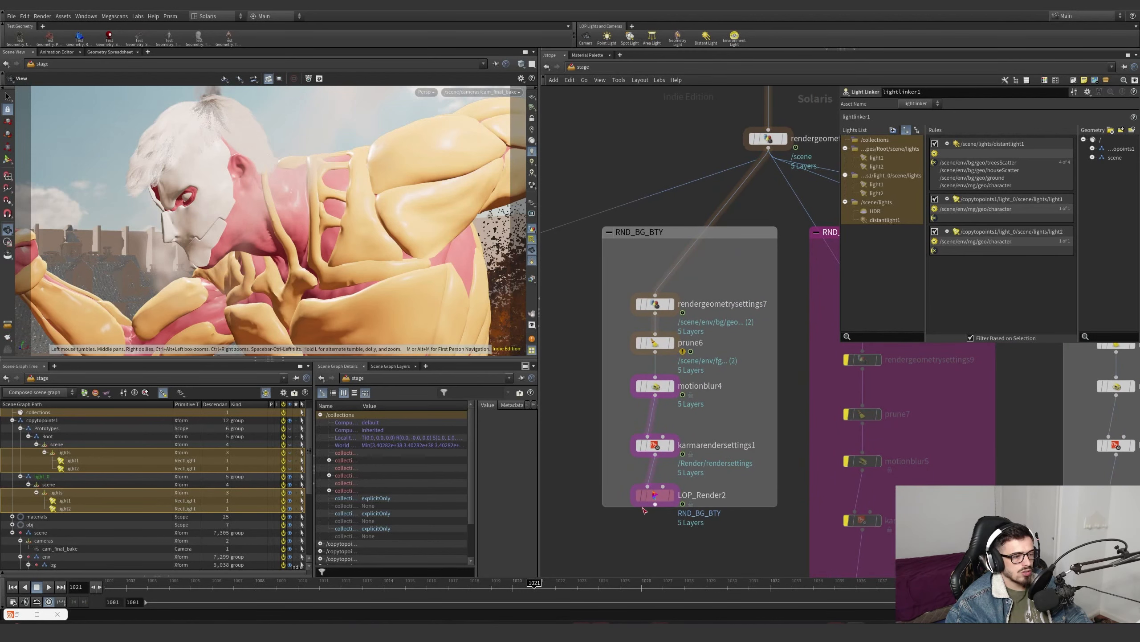
scroll(643, 510, "down", 1)
- Display karmarendersettings3 in the RND_MG_BTY branch and render the camera view with Karma
middle_click_drag(1065, 406, 746, 390)
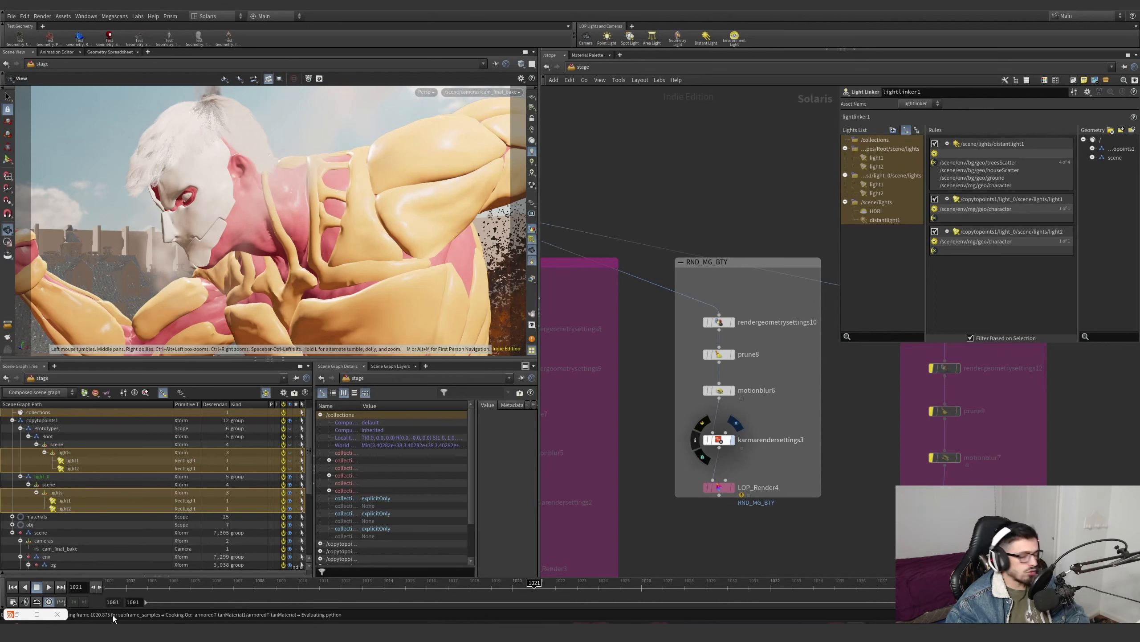
left_click(431, 92)
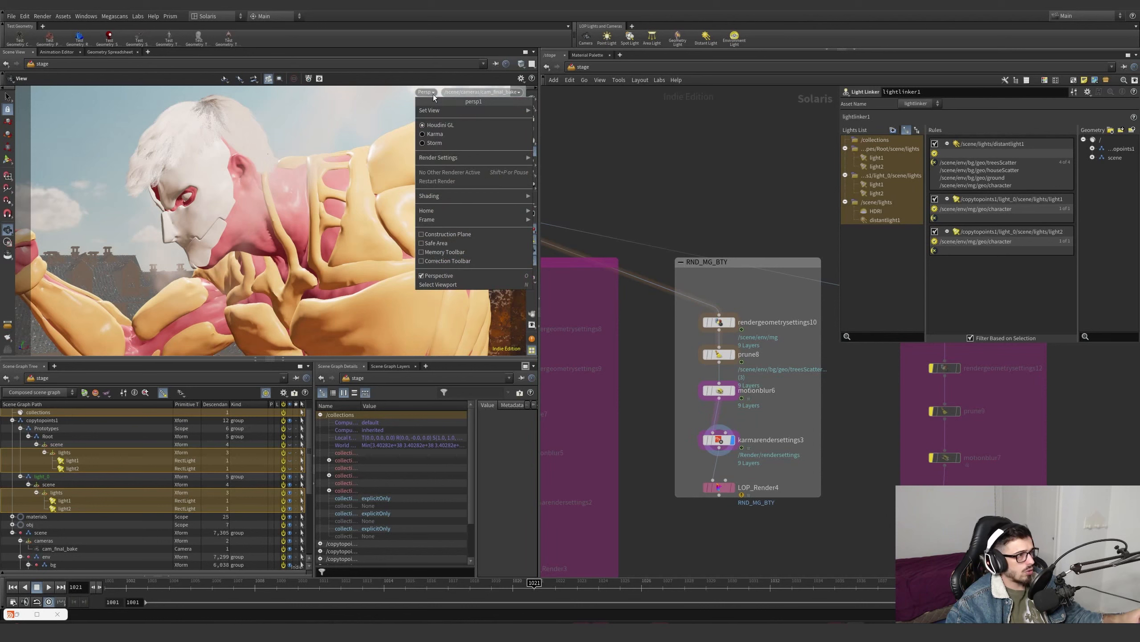
left_click(444, 134)
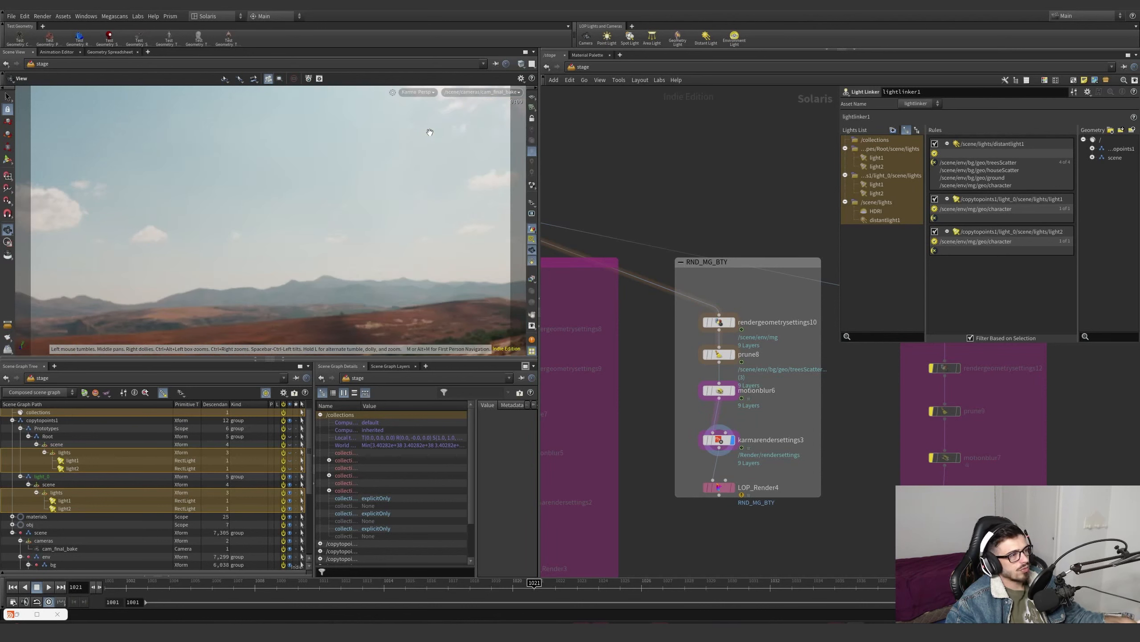
left_click(719, 439)
left_click(532, 188)
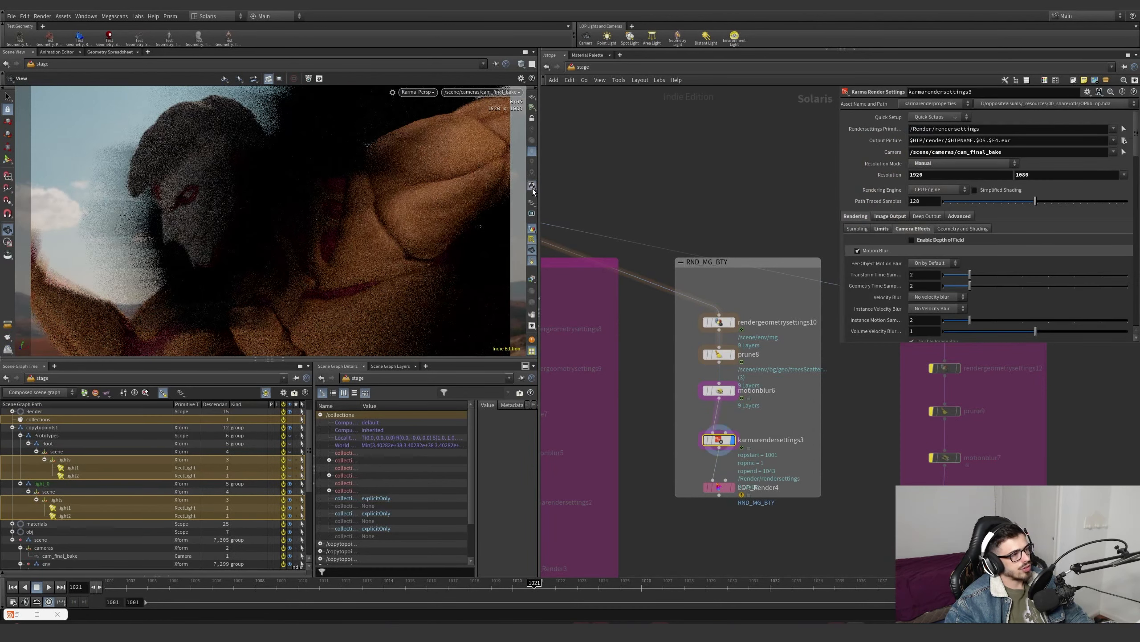
left_click(531, 187)
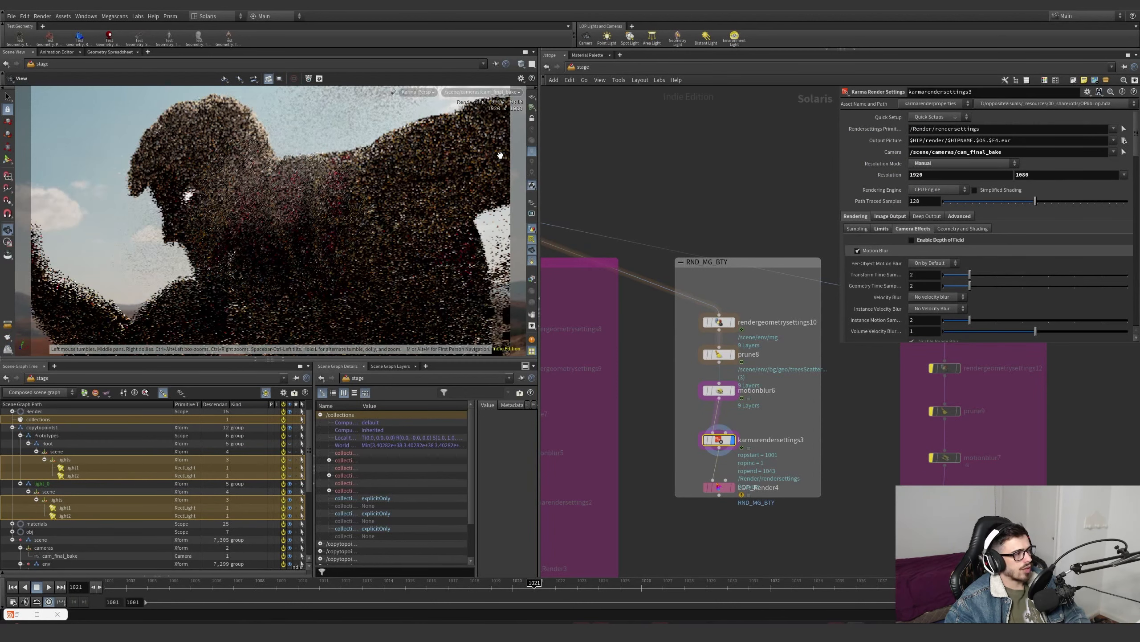
- Preview the C_Fill_Smokes and C_HDRI light outputs of the midground Karma render
left_click(532, 279)
left_click(539, 315)
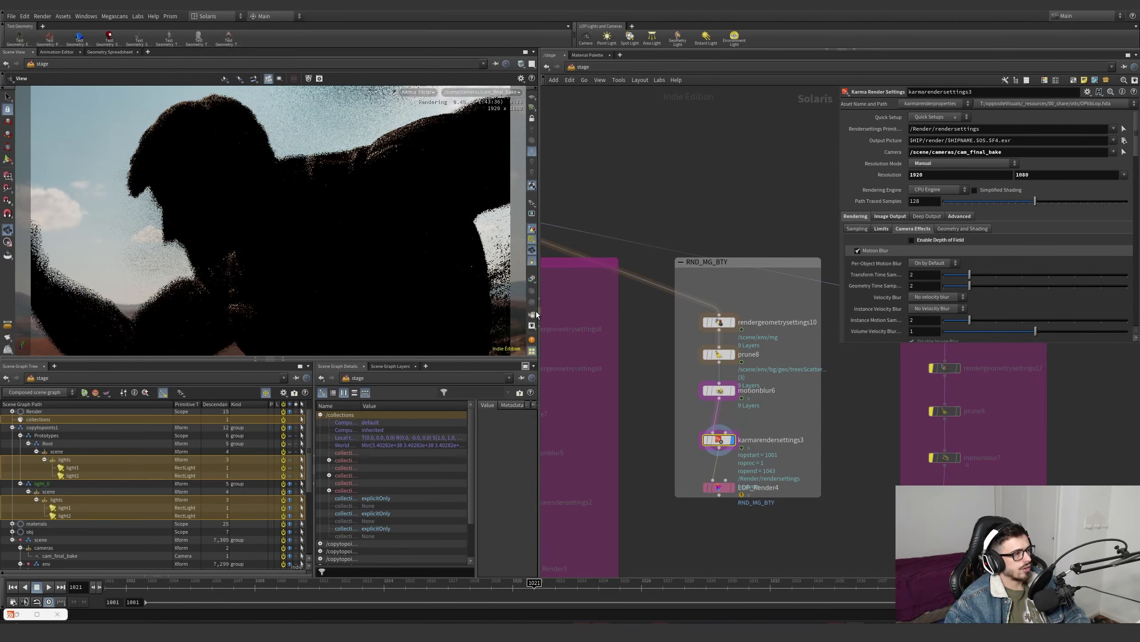
left_click(532, 279)
left_click(531, 279)
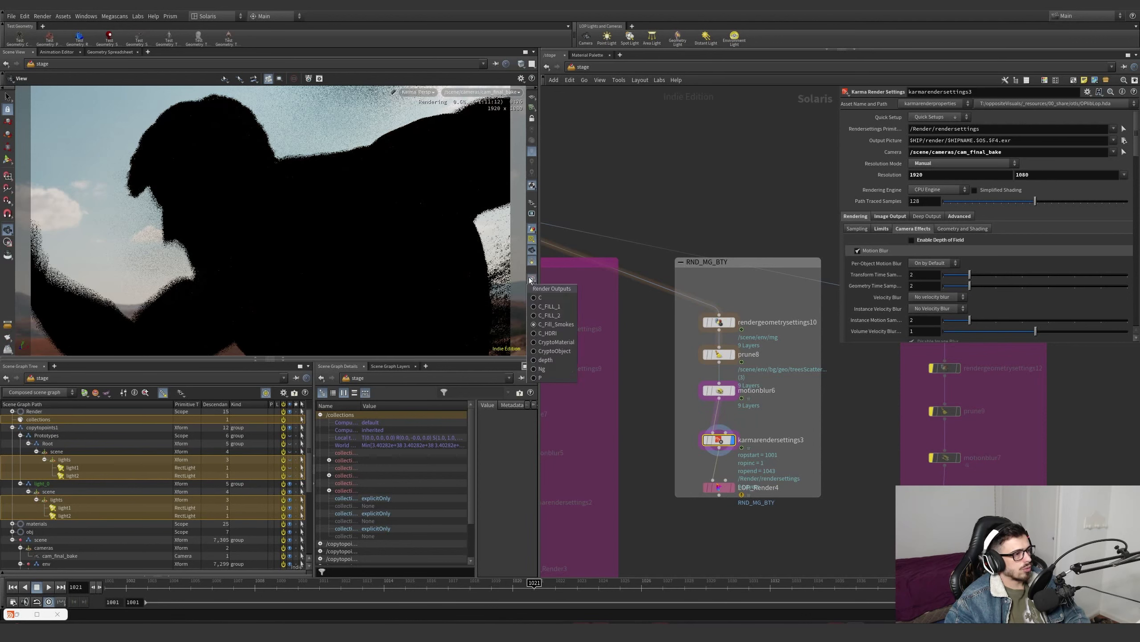
left_click(551, 335)
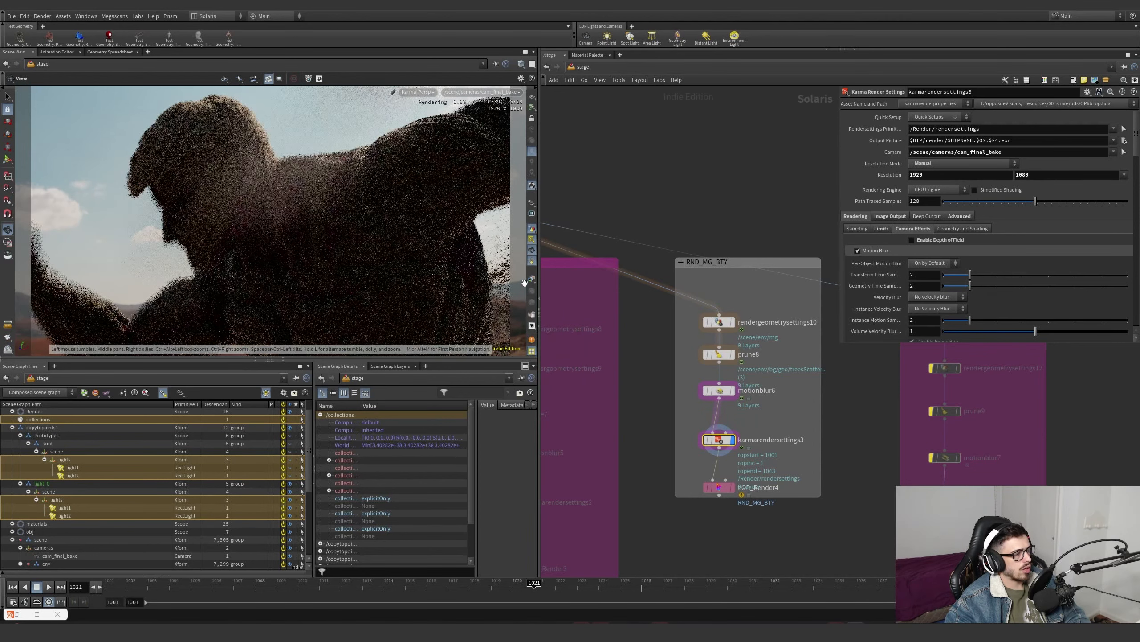
- Preview the CryptoMaterial and CryptoObject outputs, and return the Karma view to the beauty output C
left_click(531, 279)
left_click(540, 342)
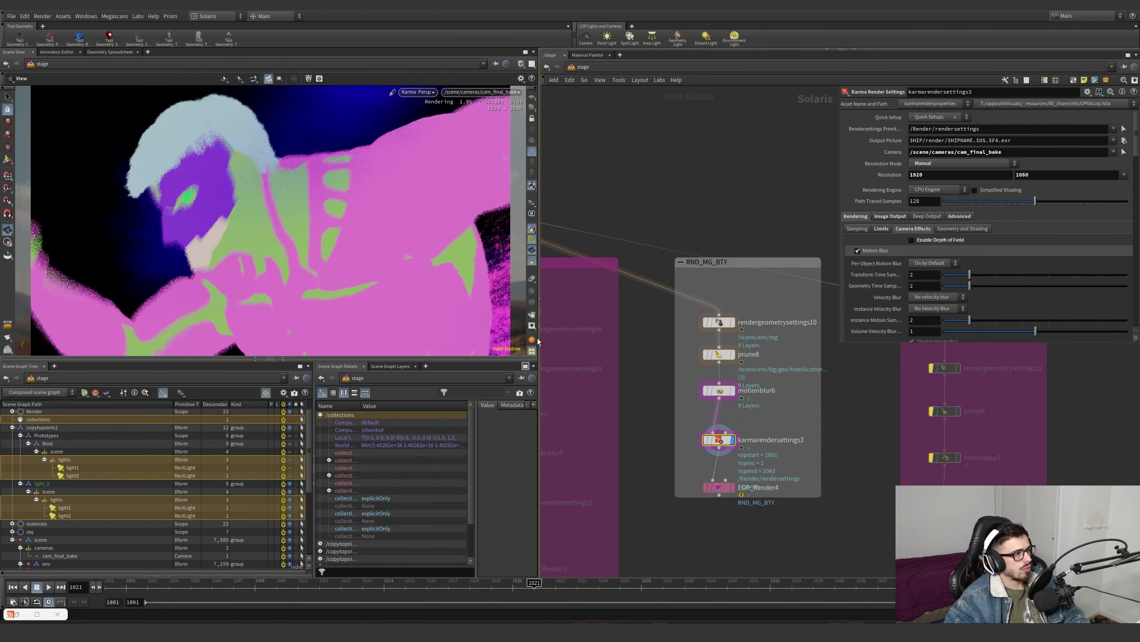
left_click(531, 279)
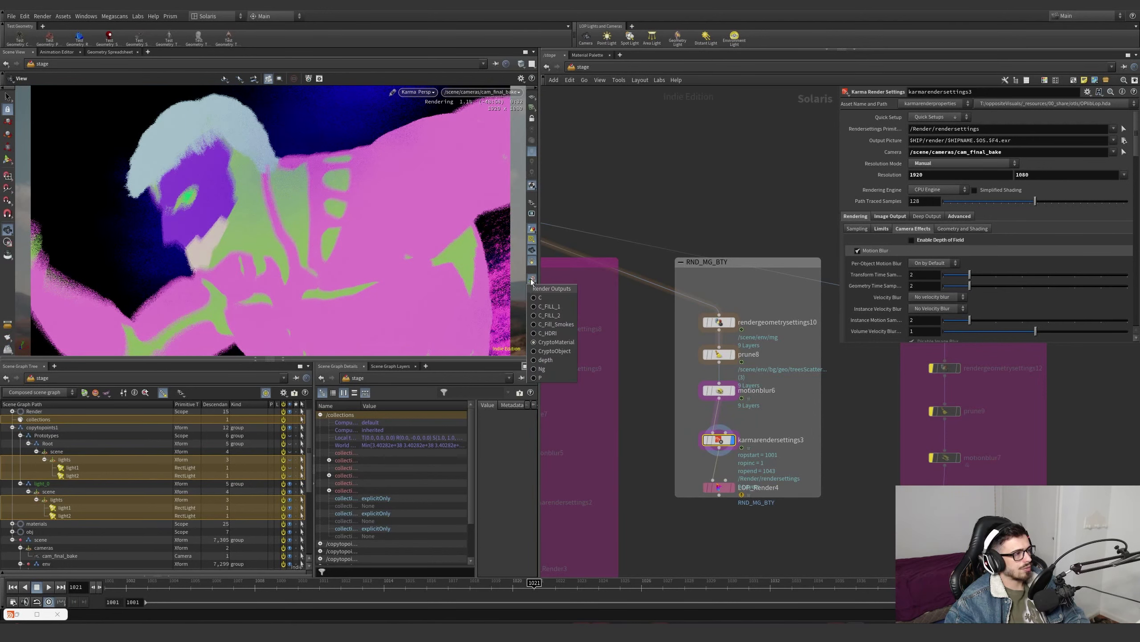
left_click(544, 351)
left_click(532, 283)
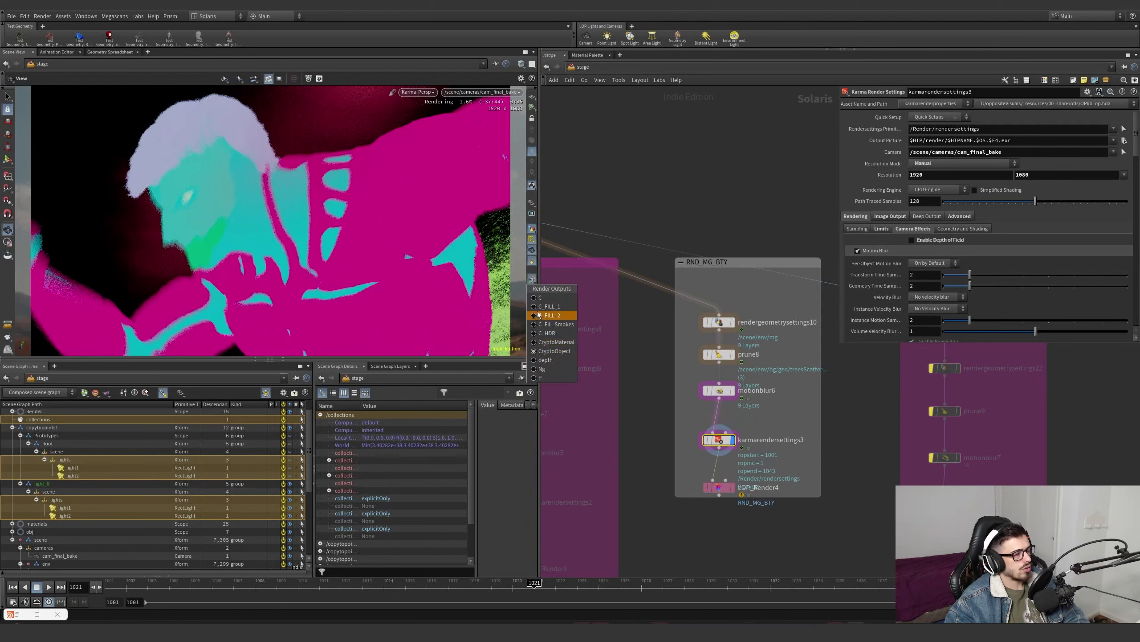
left_click(553, 302)
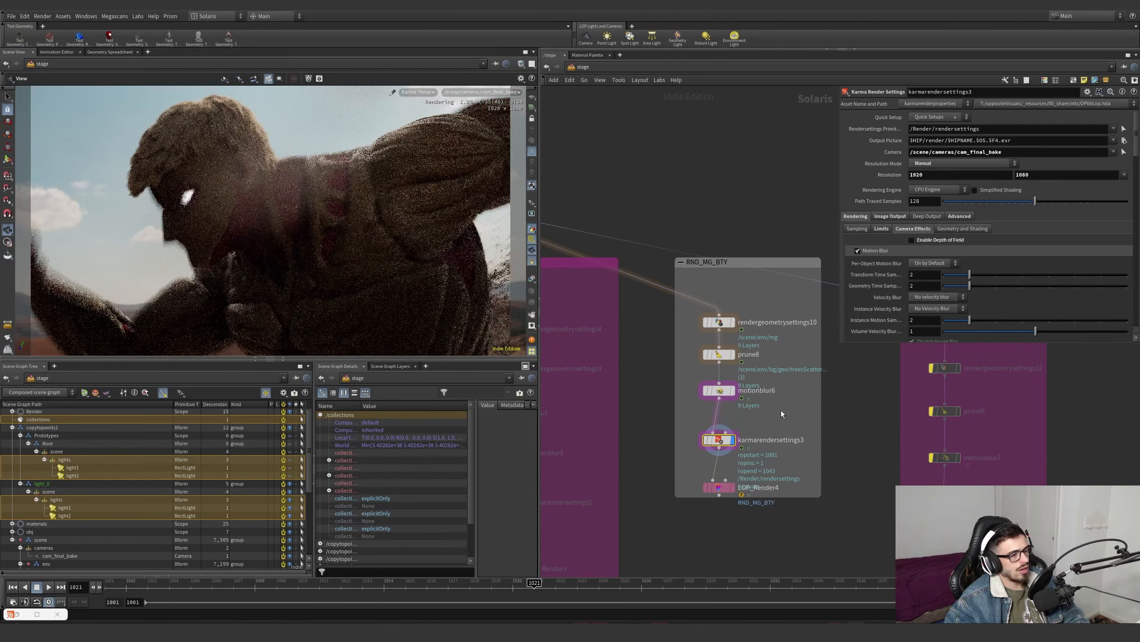
- Go to frame 1008 and display karmarendersettings in the RND_FG_BTY branch to render the foreground with Karma
scroll(683, 453, "down", 3)
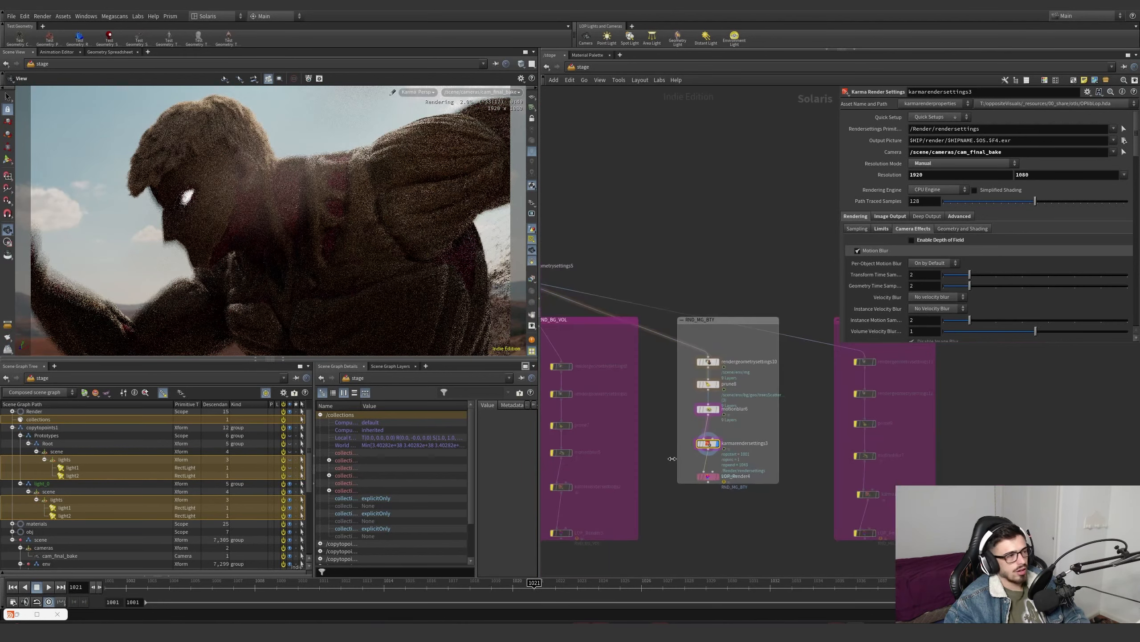
middle_click_drag(703, 510, 921, 471)
scroll(590, 407, "up", 1)
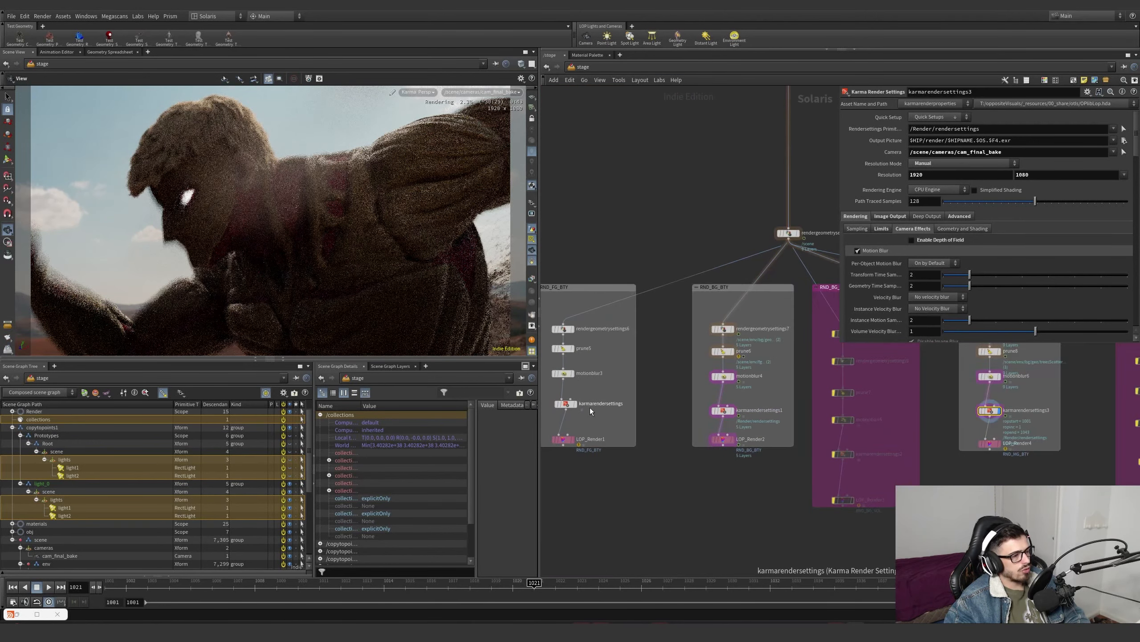
scroll(578, 423, "up", 2)
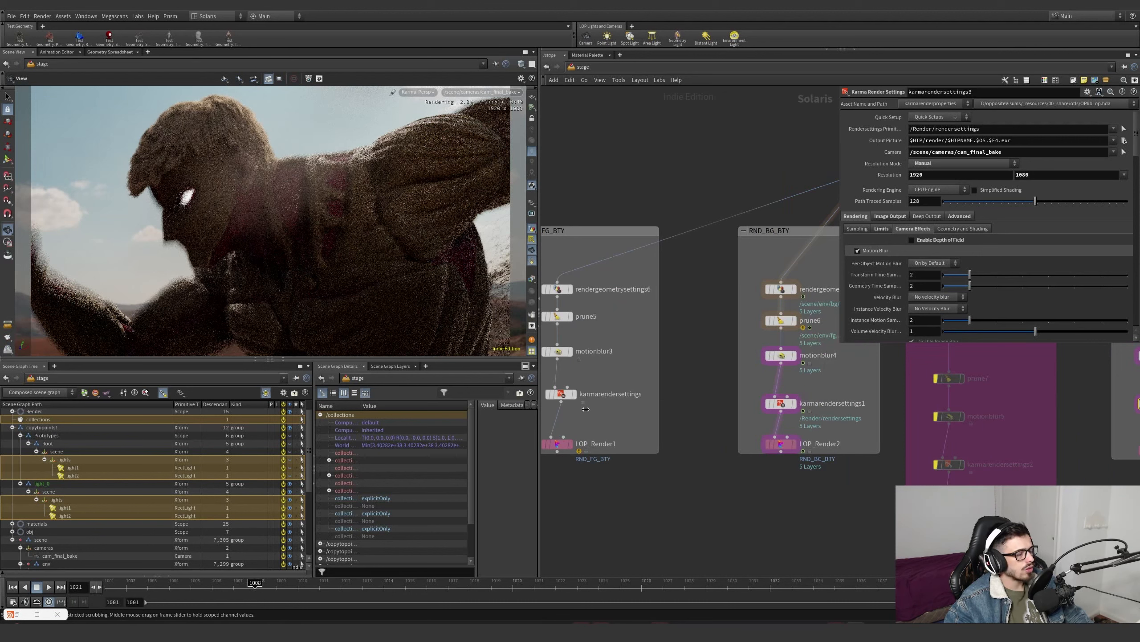
left_click(574, 394)
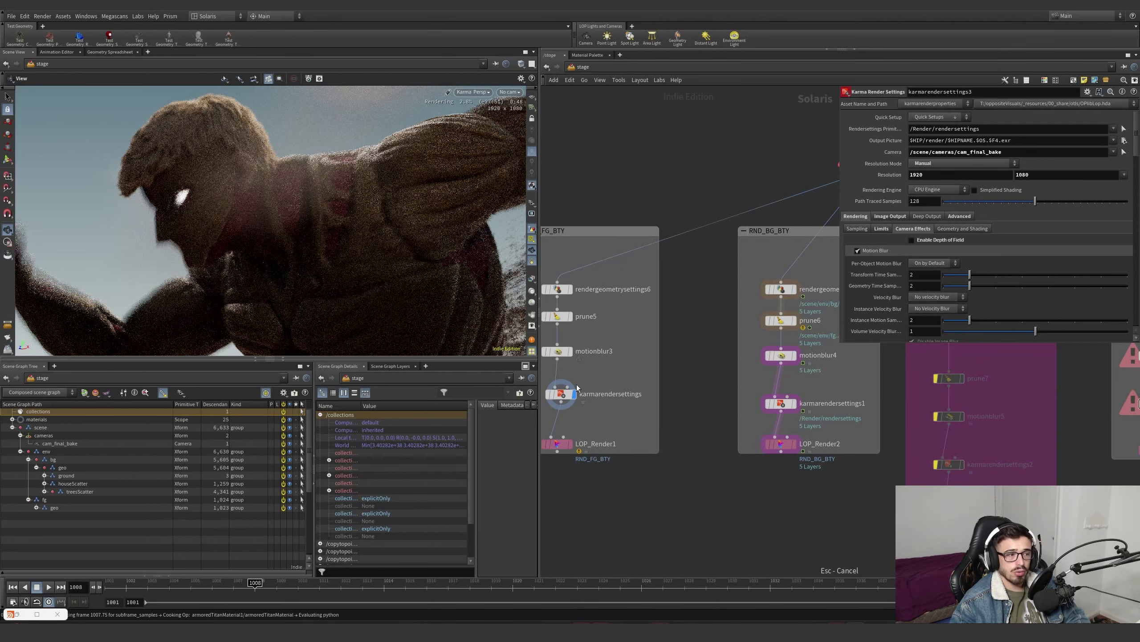
left_click(575, 392)
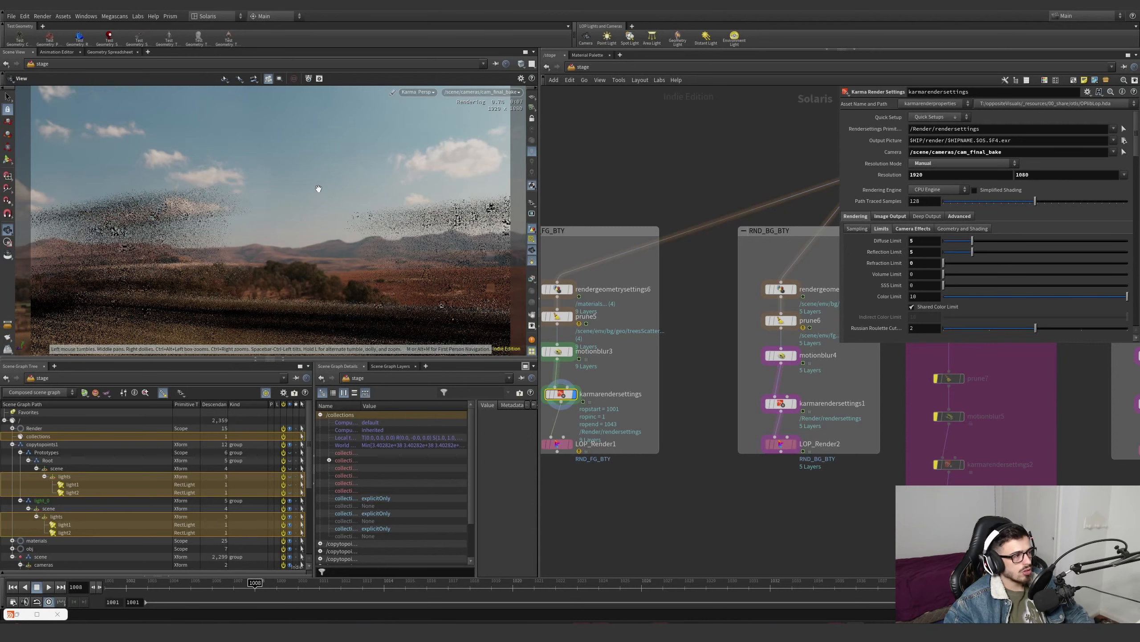
- Check the viewport's Karma display options and review the motion blur settings among karmarendersettings' camera effects
key("d")
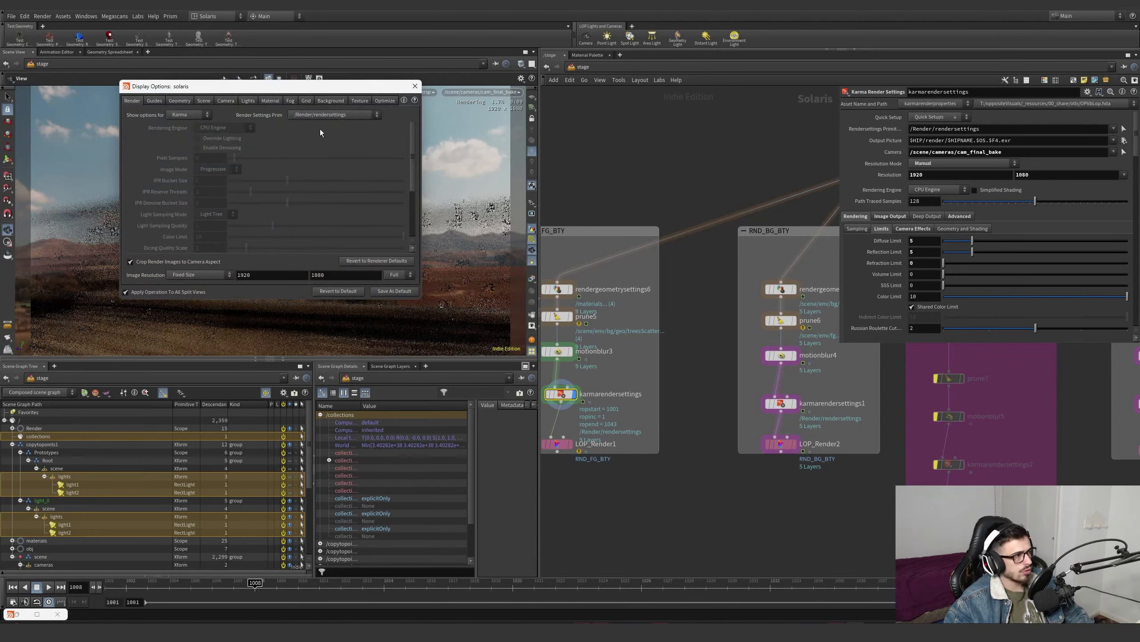
left_click(415, 86)
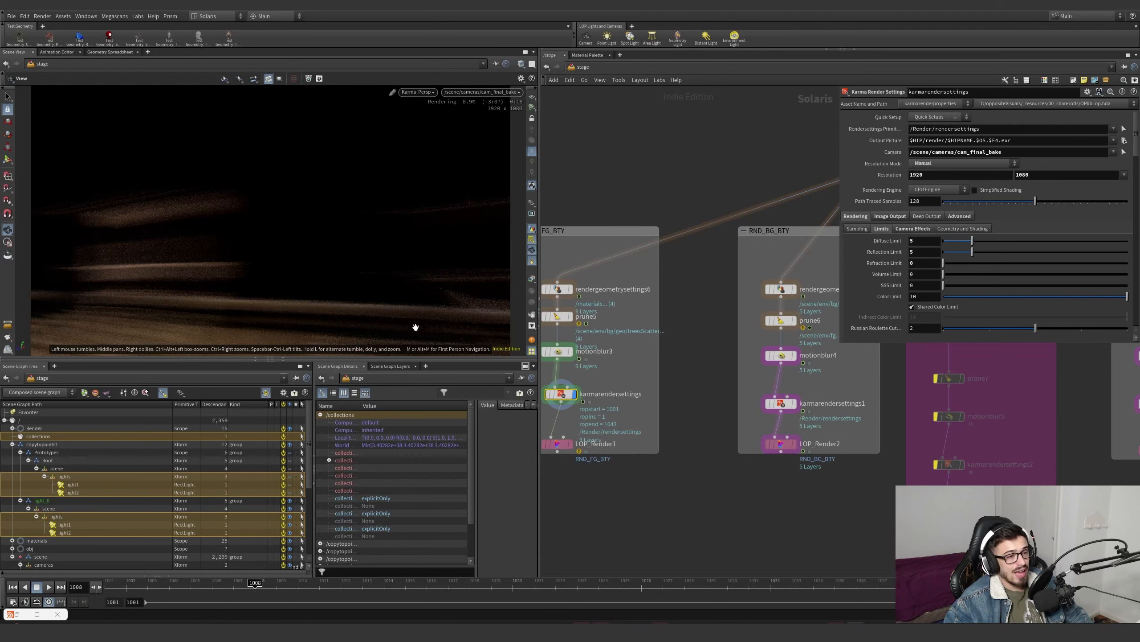
left_click(901, 232)
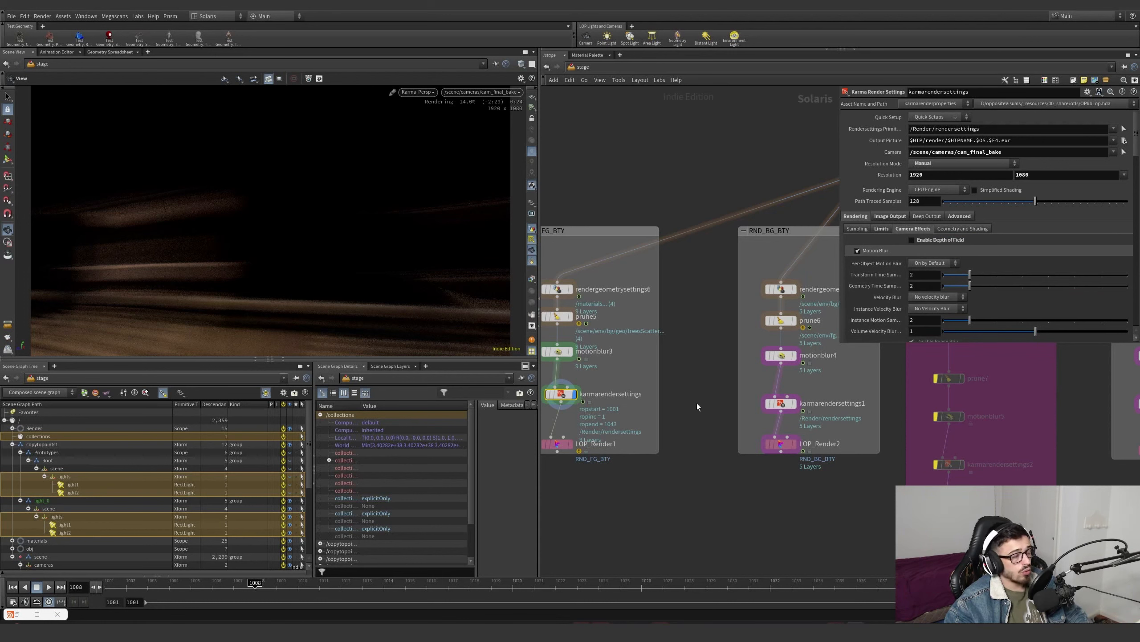
middle_click_drag(697, 403, 732, 404)
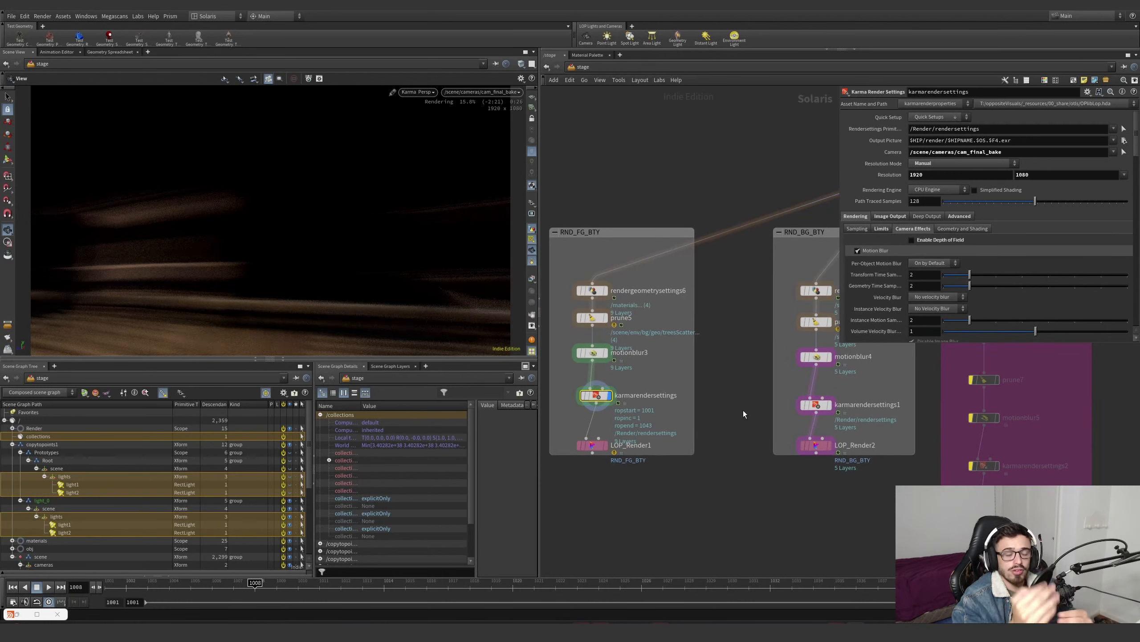